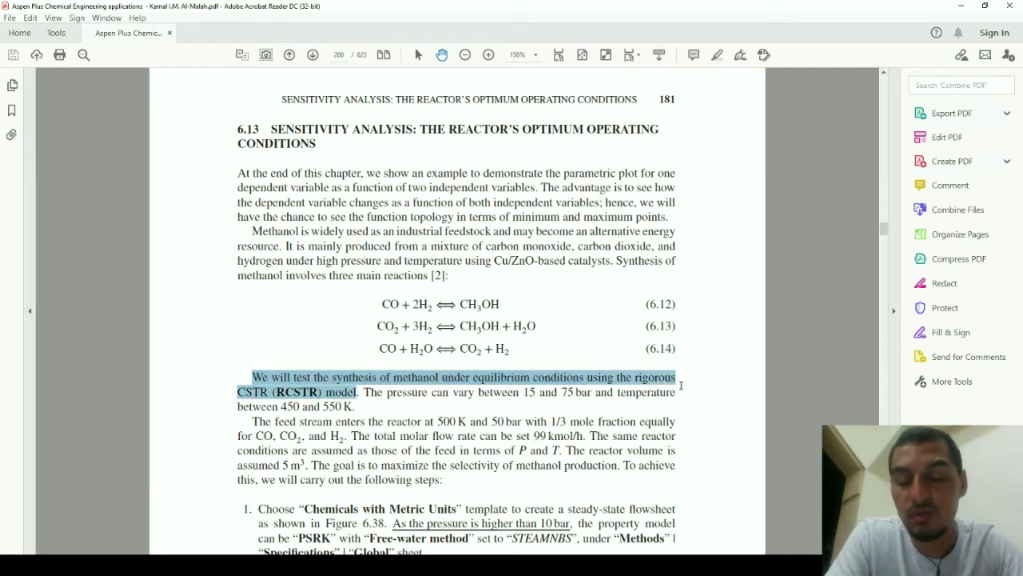
Step: Switch to Aspen Plus and review the global property method settings for the methanol synthesis components
click(707, 383)
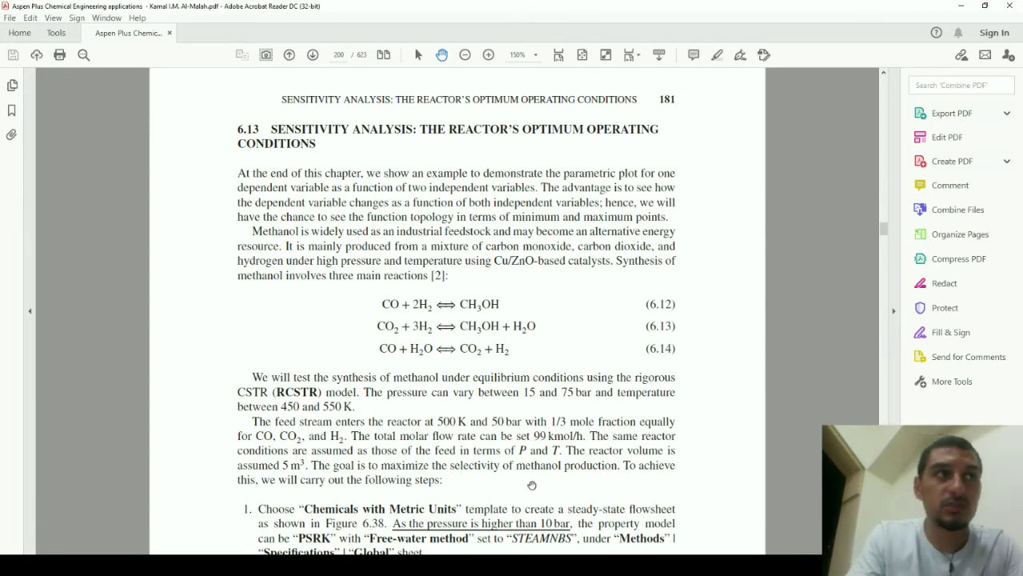
key(alt+Tab)
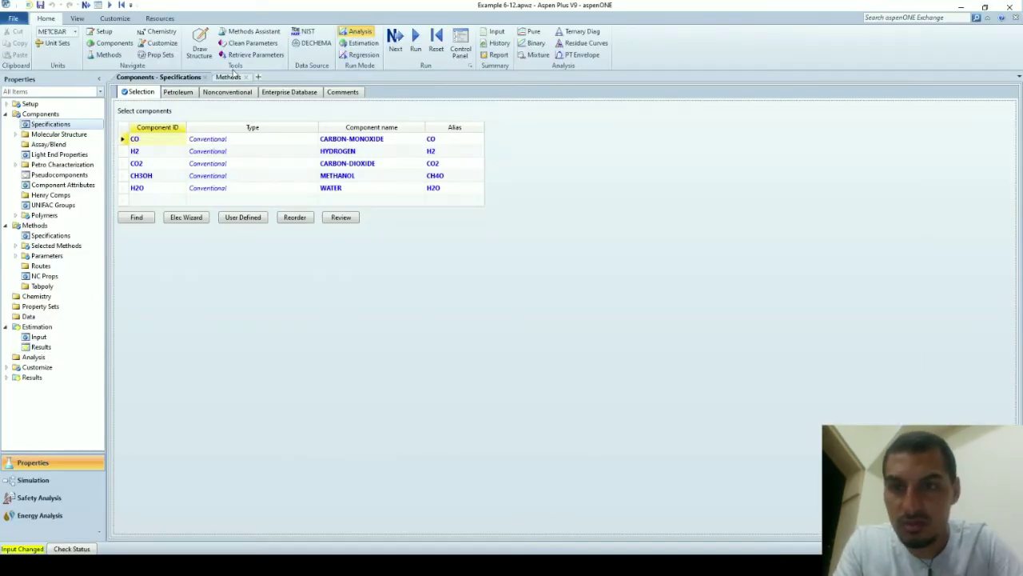
click(229, 76)
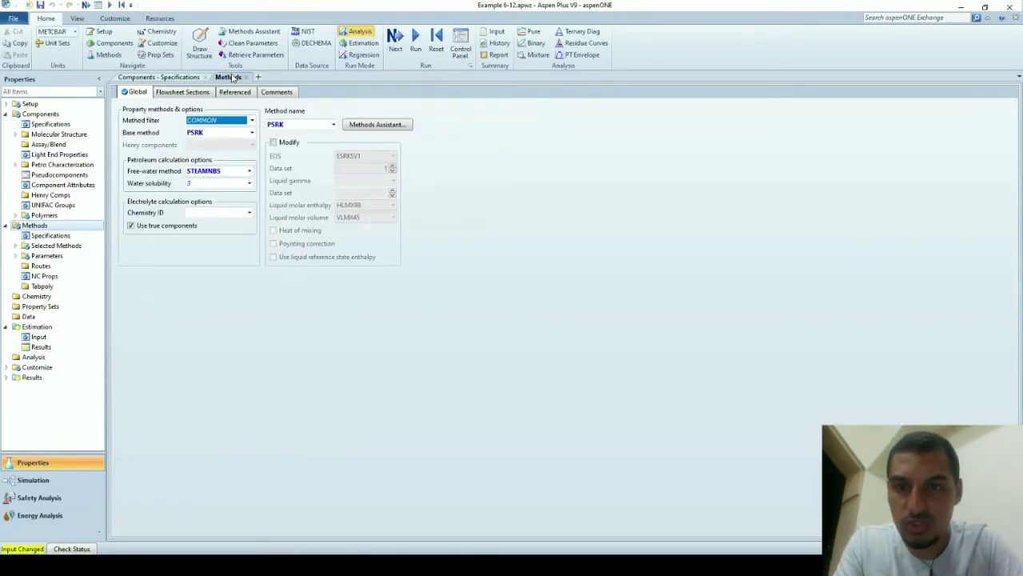
click(297, 142)
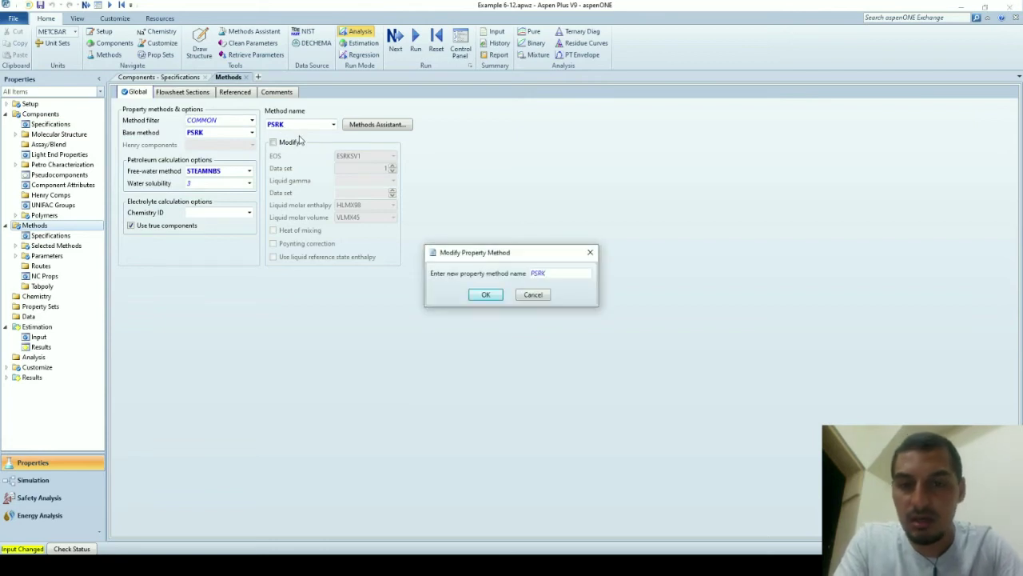
key(Return)
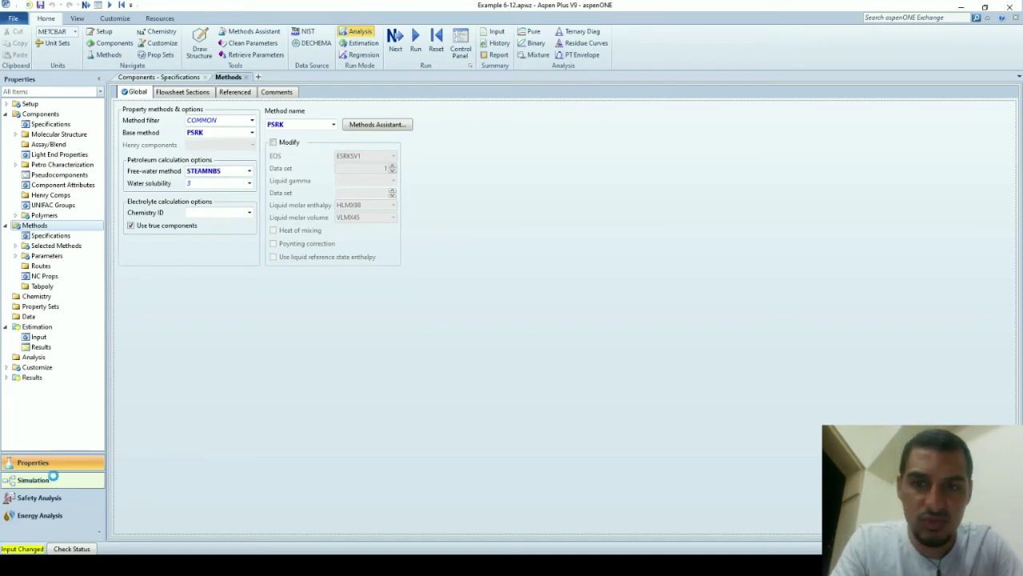
Step: Go to the simulation environment and review the FEED stream's input and the stoichiometry of reaction set R-1
click(54, 480)
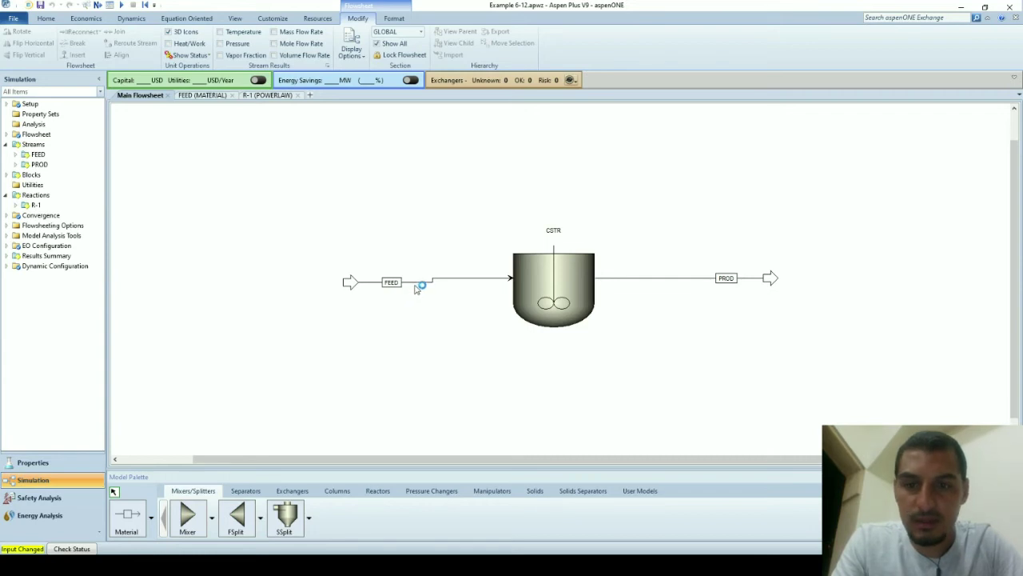
double_click(419, 286)
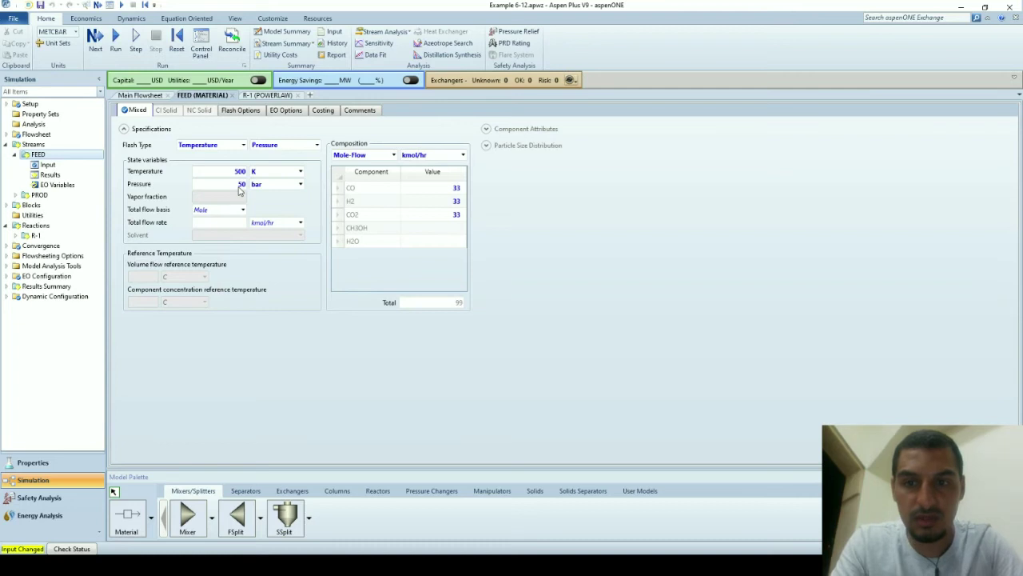
click(34, 235)
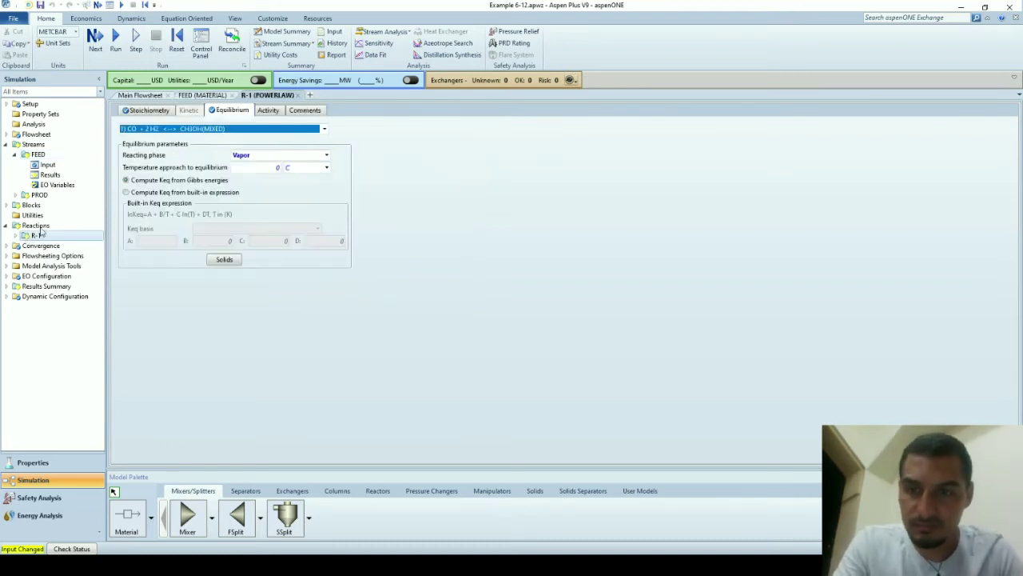
click(144, 111)
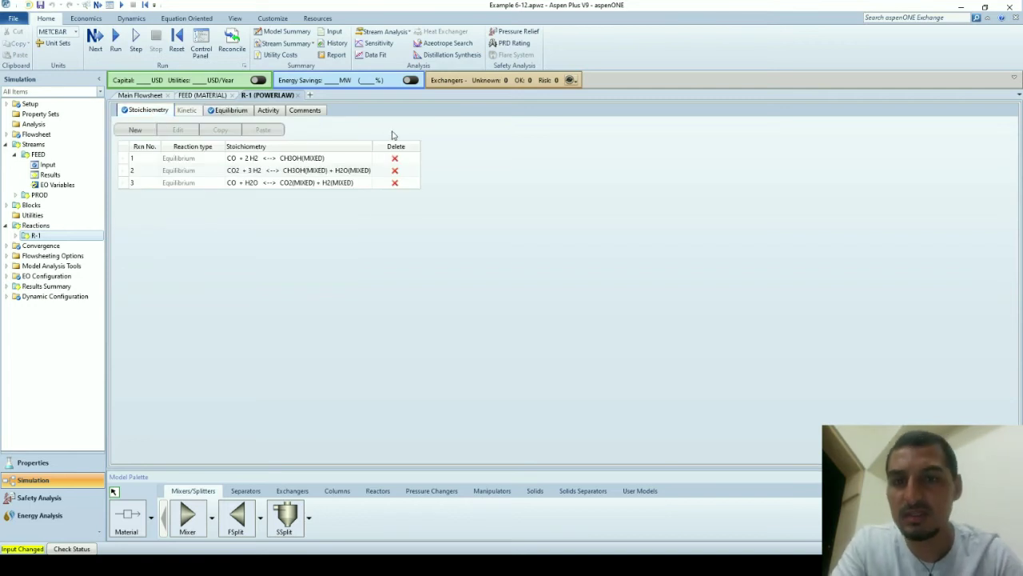
drag(421, 144, 479, 144)
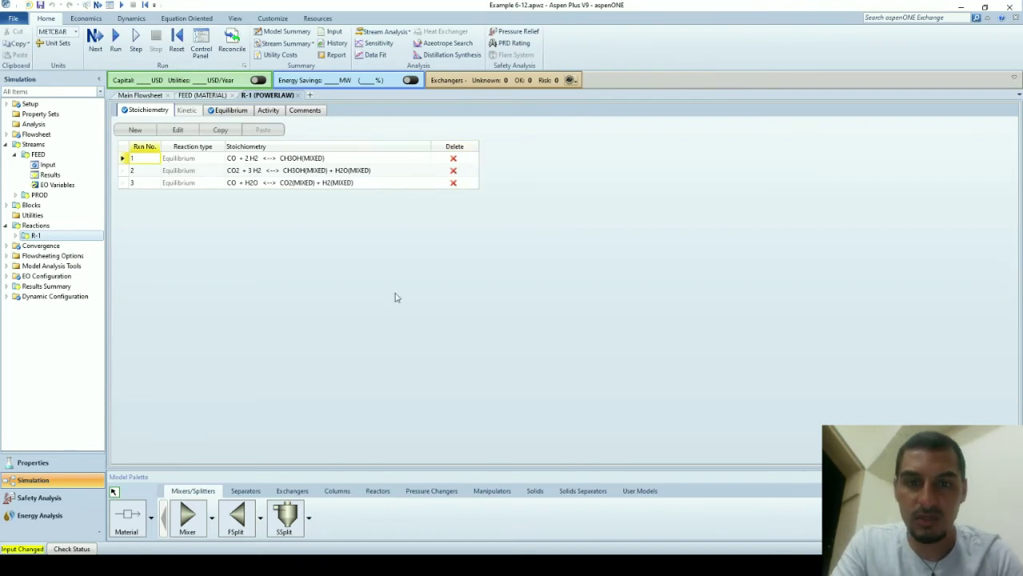
Step: Open reaction 1 (CO + 2 H2 <--> CH3OH) of R-1 for editing and choose Equilibrium as its reaction type
click(275, 160)
double_click(275, 160)
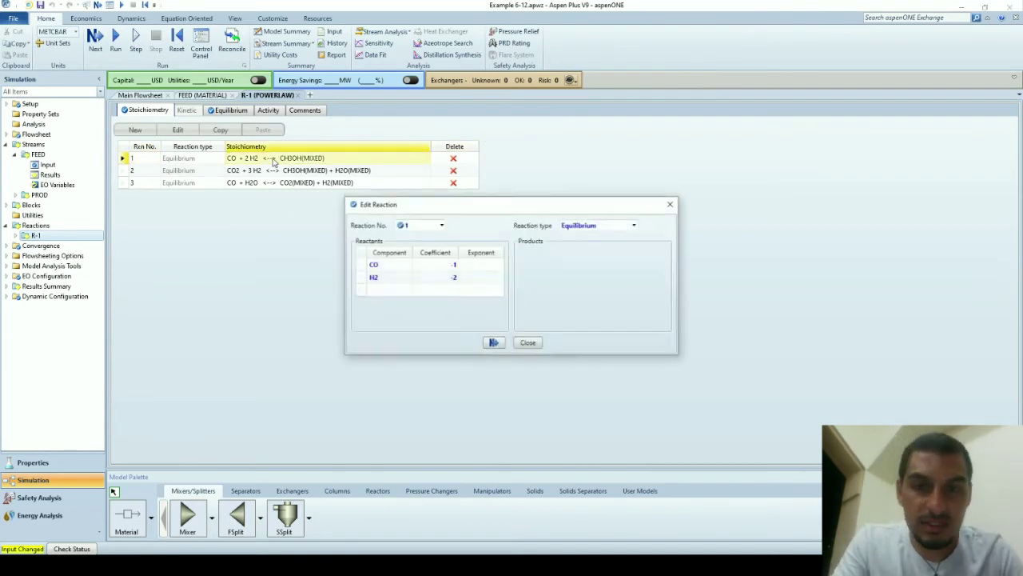
click(633, 225)
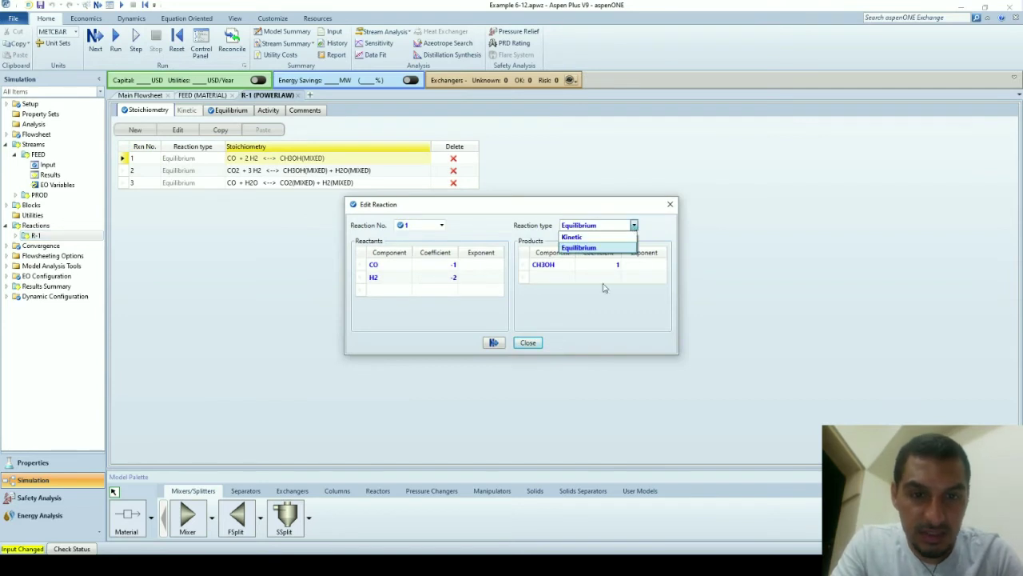
click(579, 248)
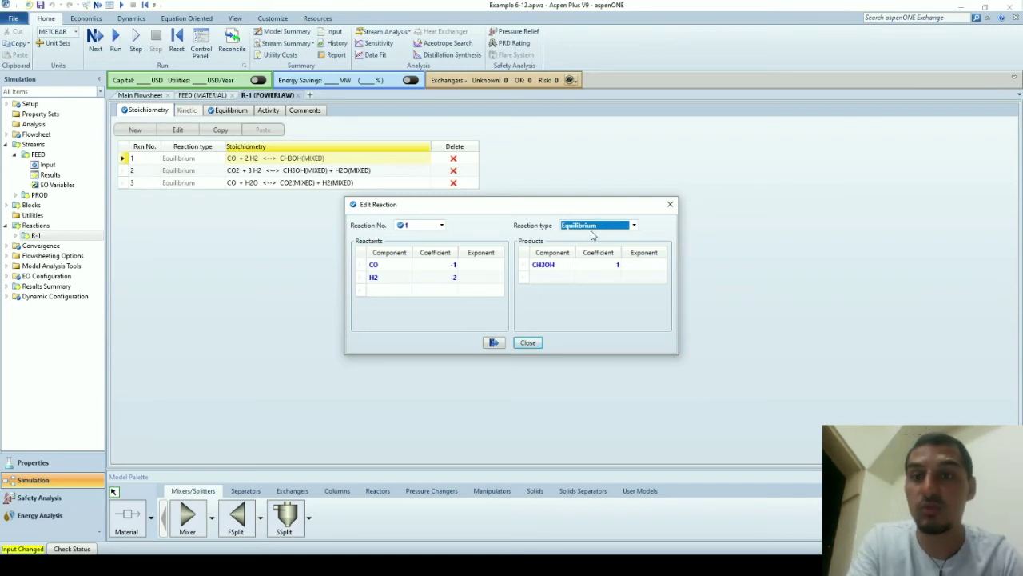
Step: Try to enter an exponent of 1 for reactant CO in reaction 1, decline the override, and close the reaction
click(472, 267)
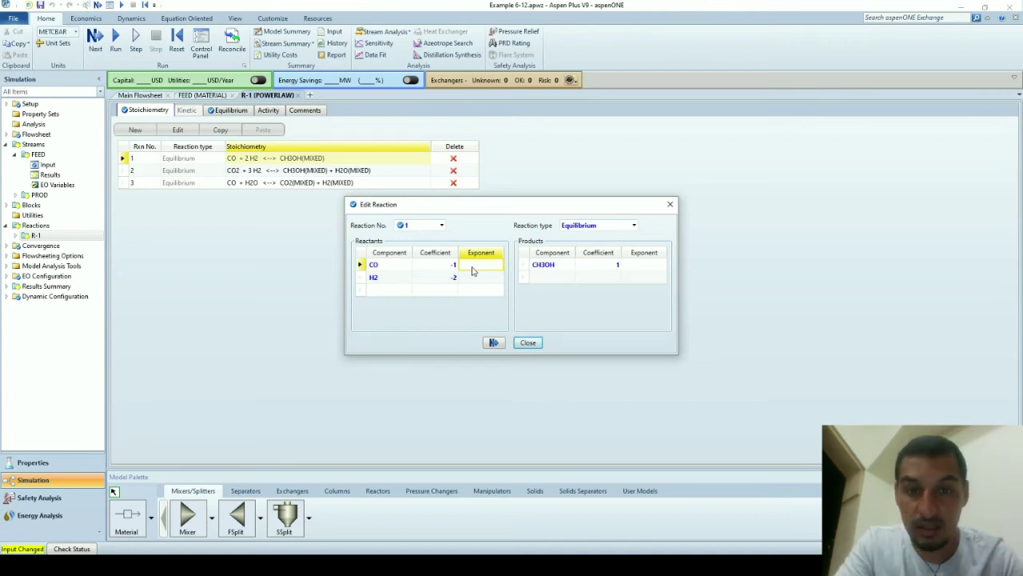
text(1)
key(Return)
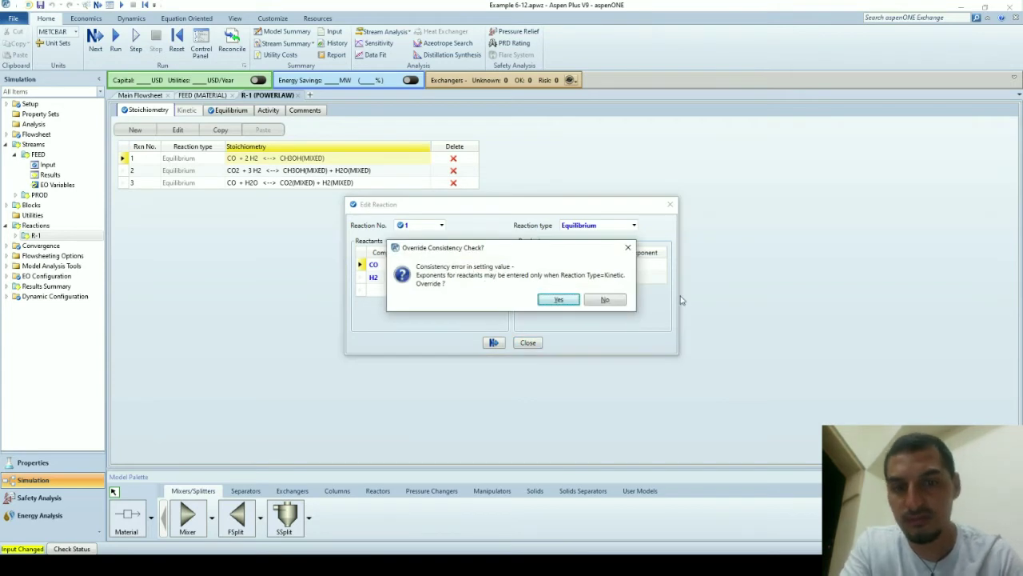
click(607, 300)
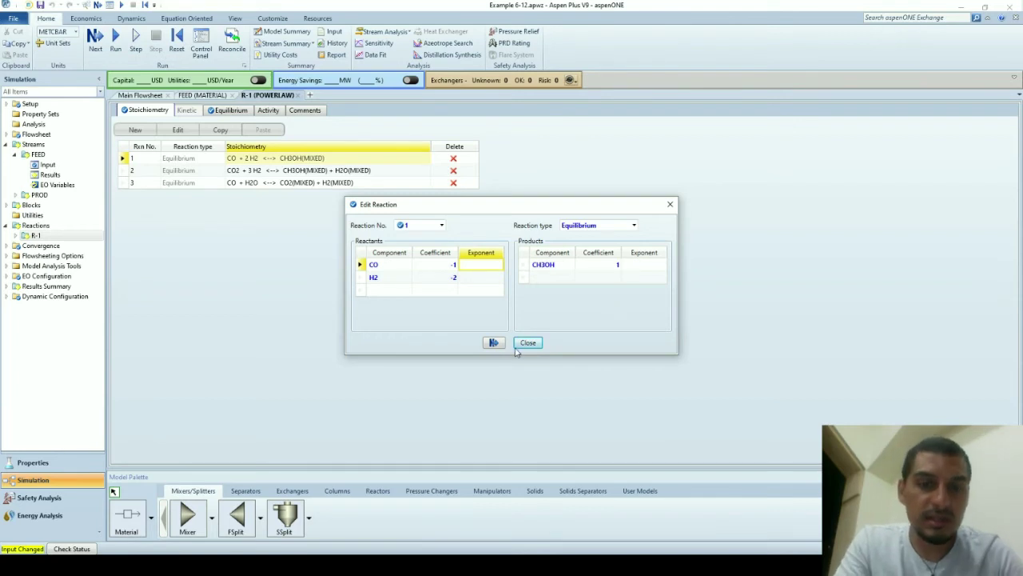
click(528, 293)
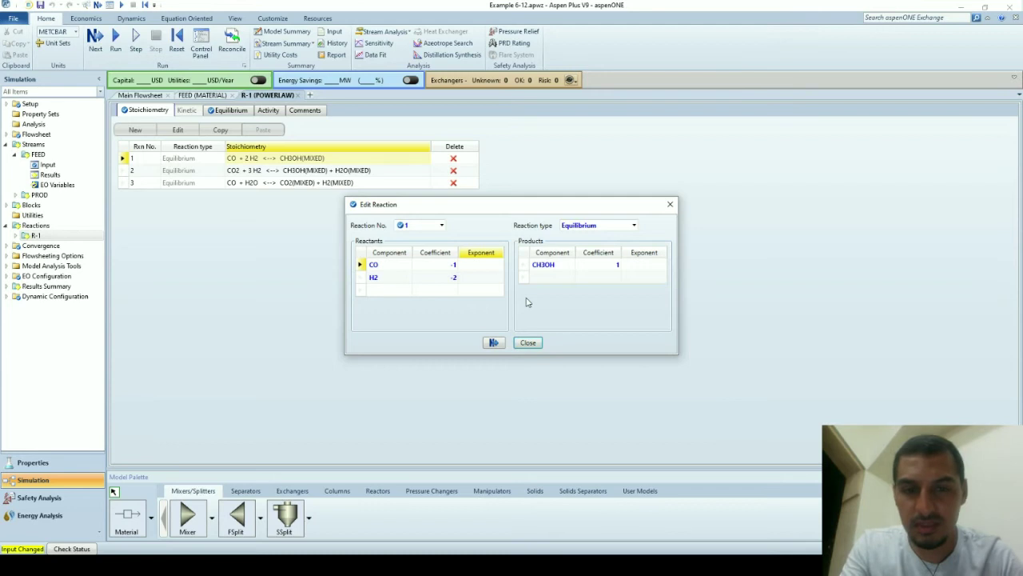
click(529, 342)
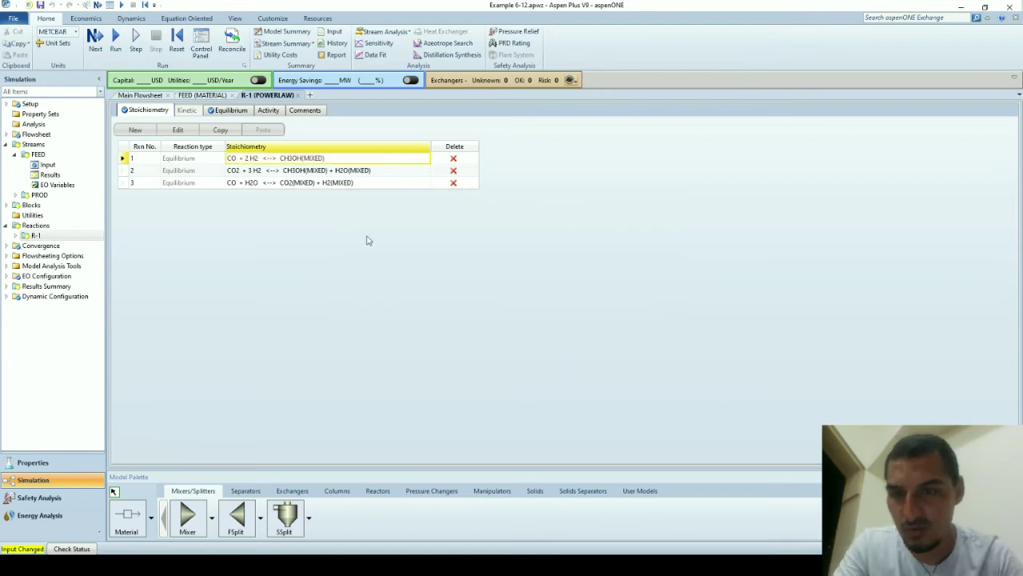
Step: Bring up the reactor models and examine reaction 1's equilibrium parameters, including the available reacting phases
click(300, 136)
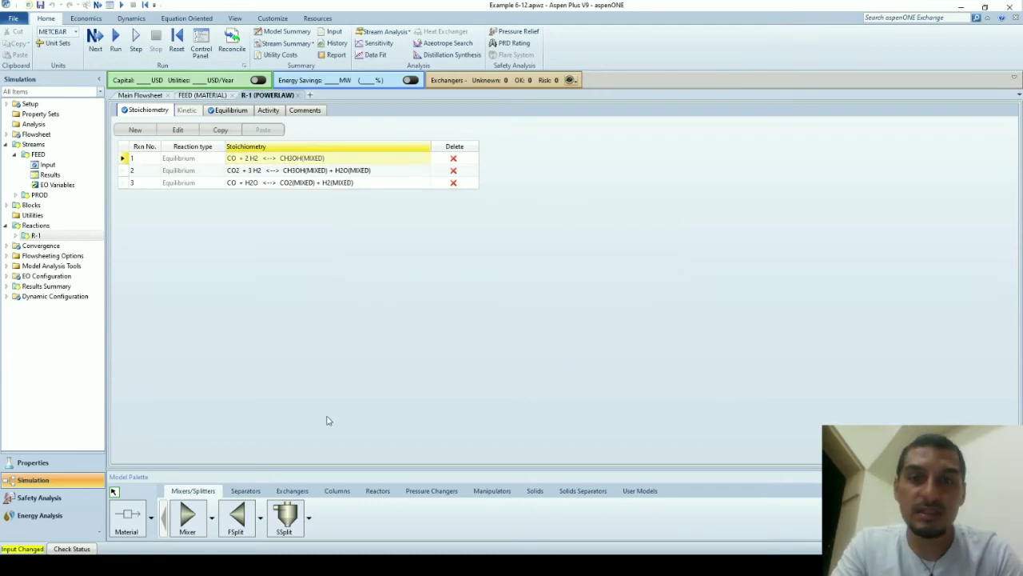
click(375, 491)
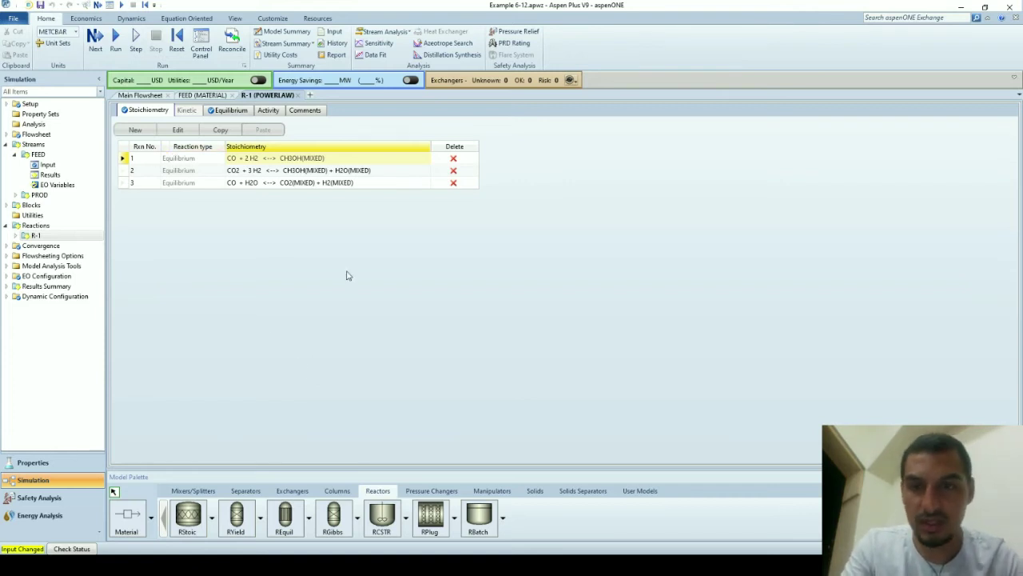
click(222, 112)
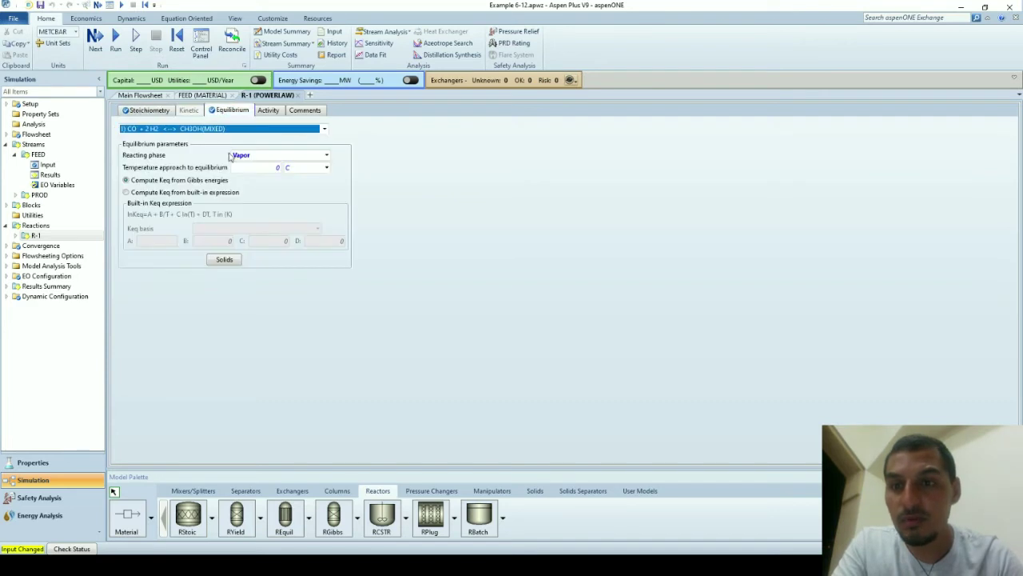
click(237, 140)
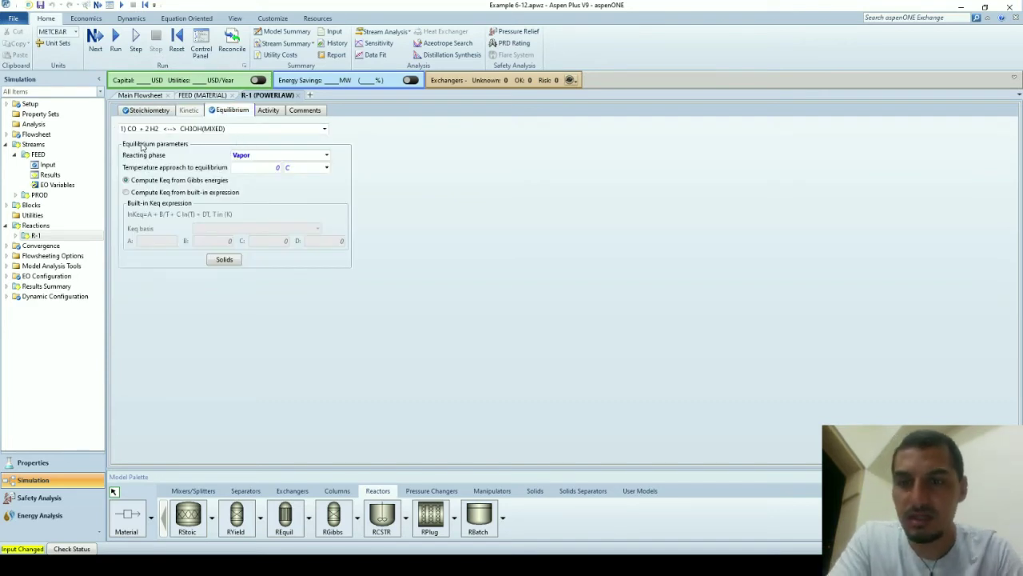
click(274, 155)
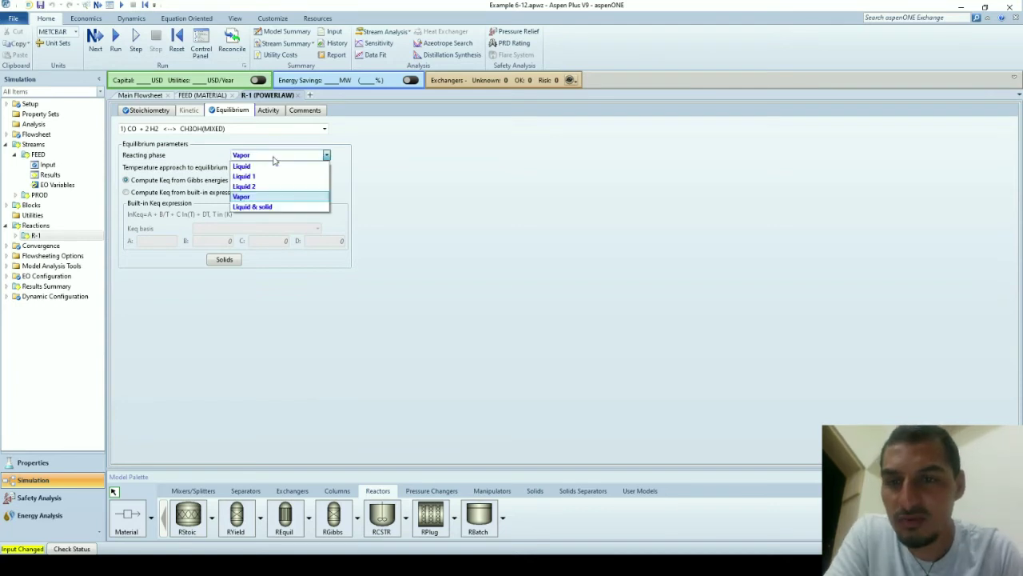
click(270, 156)
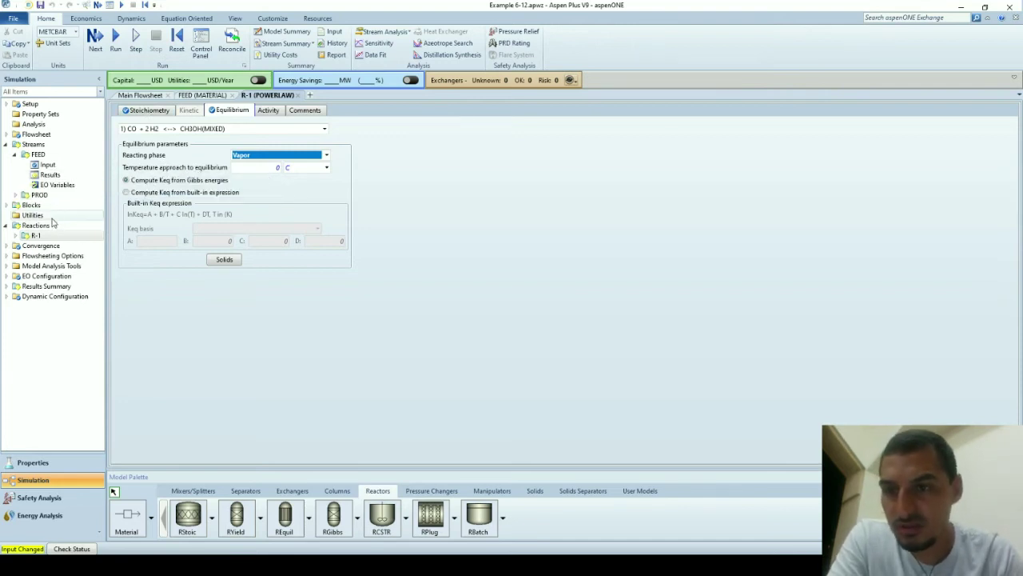
click(192, 336)
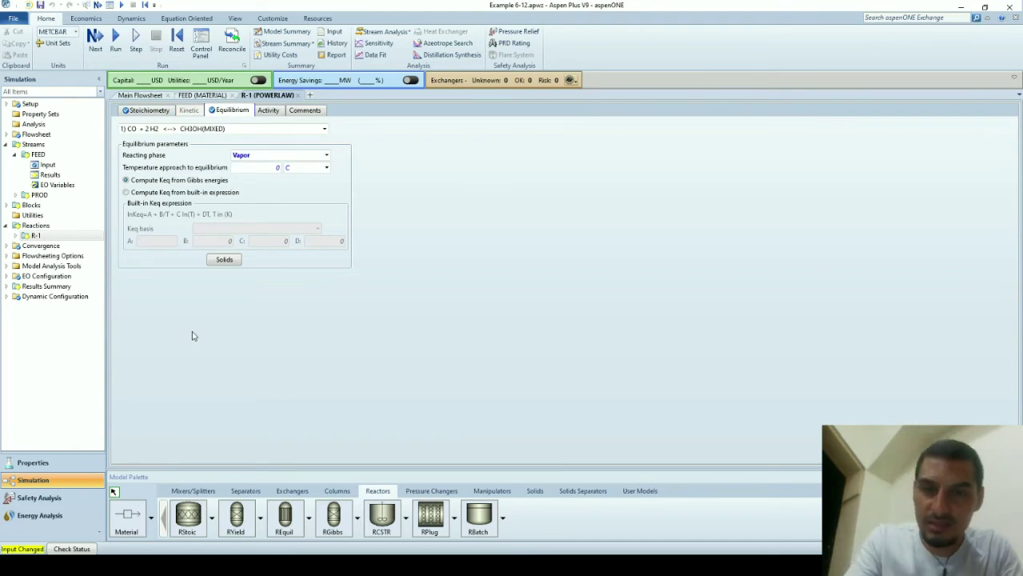
Step: Switch to the Aspen Plus Help and read the topic on equilibrium reactions for RCSTR
key(alt+Tab)
key(alt+Tab)
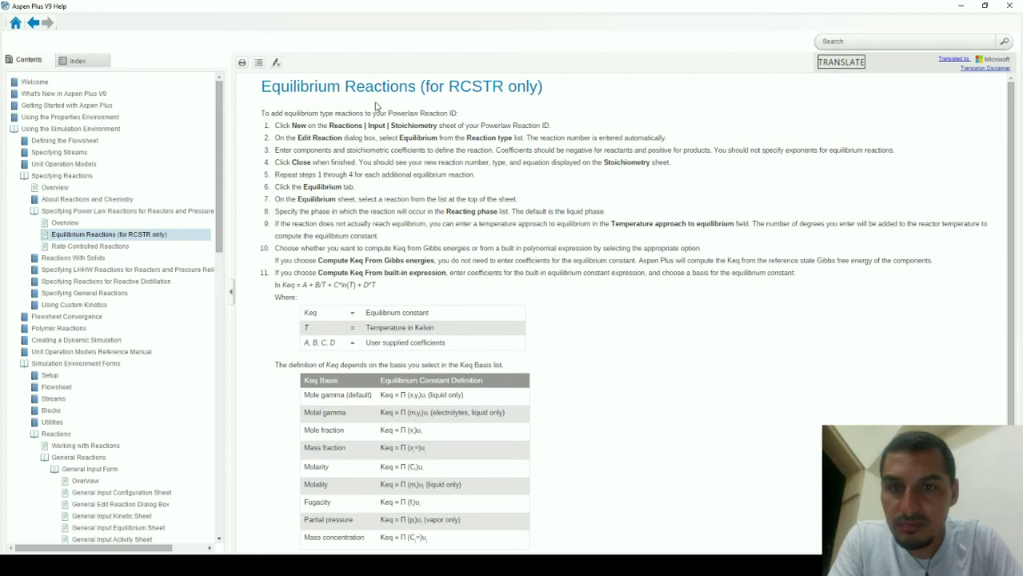
drag(424, 85, 536, 72)
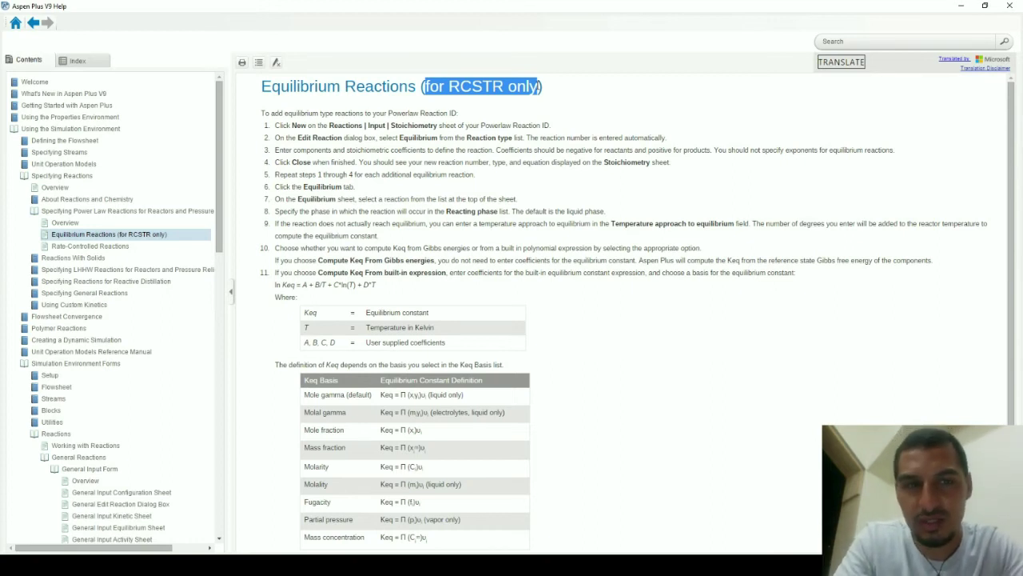
click(794, 345)
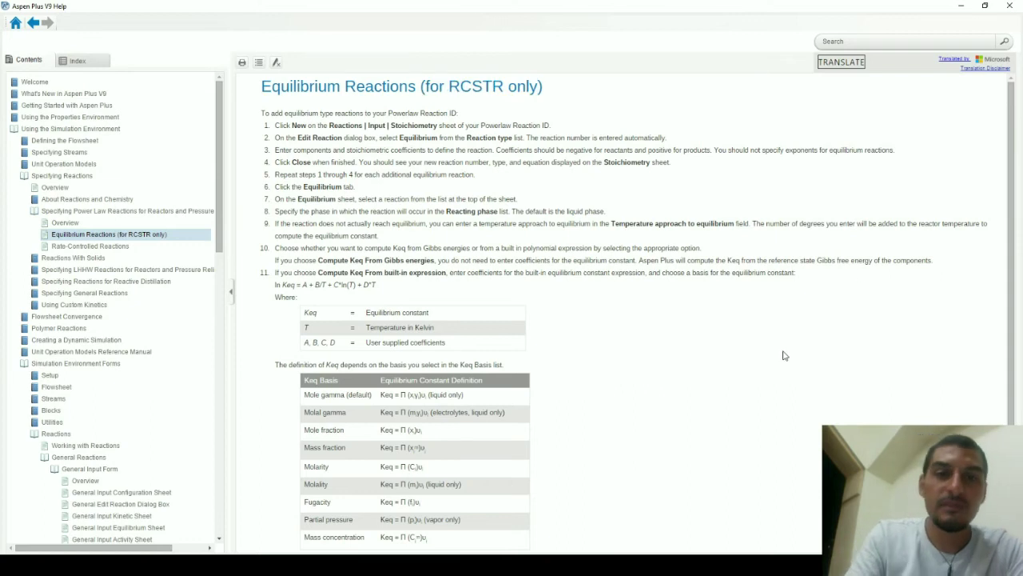
Step: Switch to the slide on equilibrium power-law kinetics to examine the RPlug case, and return to Aspen Plus
key(alt+Tab)
key(alt+Tab)
key(alt+Tab)
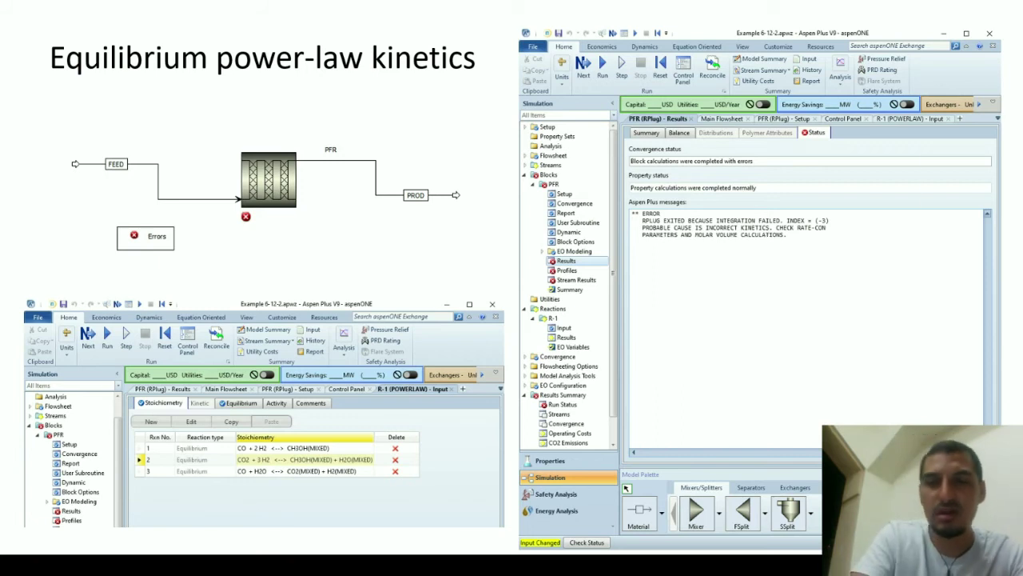
key(alt+Tab)
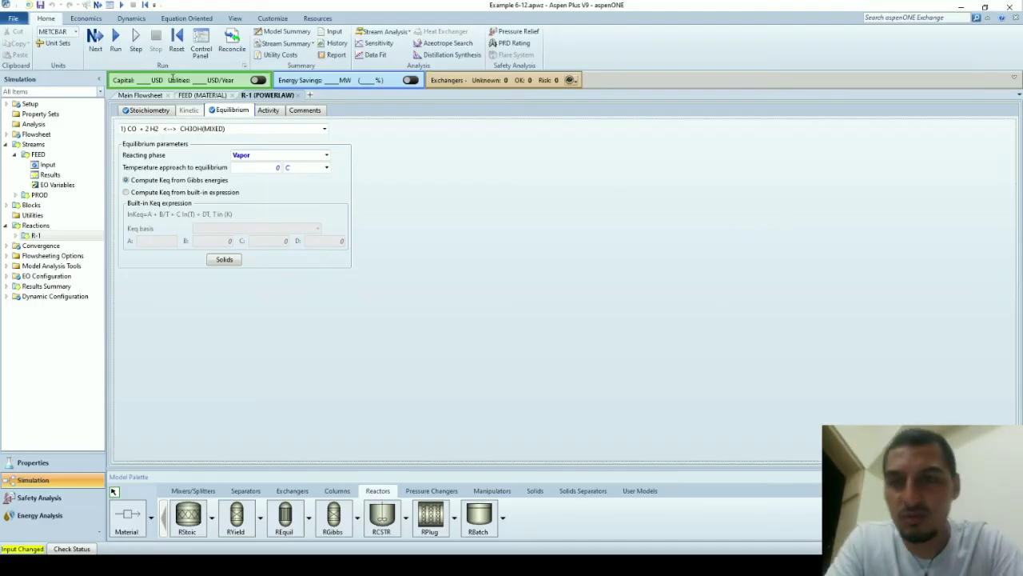
Step: Check the CSTR block's specifications and selected reaction sets from the main flowsheet, and run the simulation
click(140, 95)
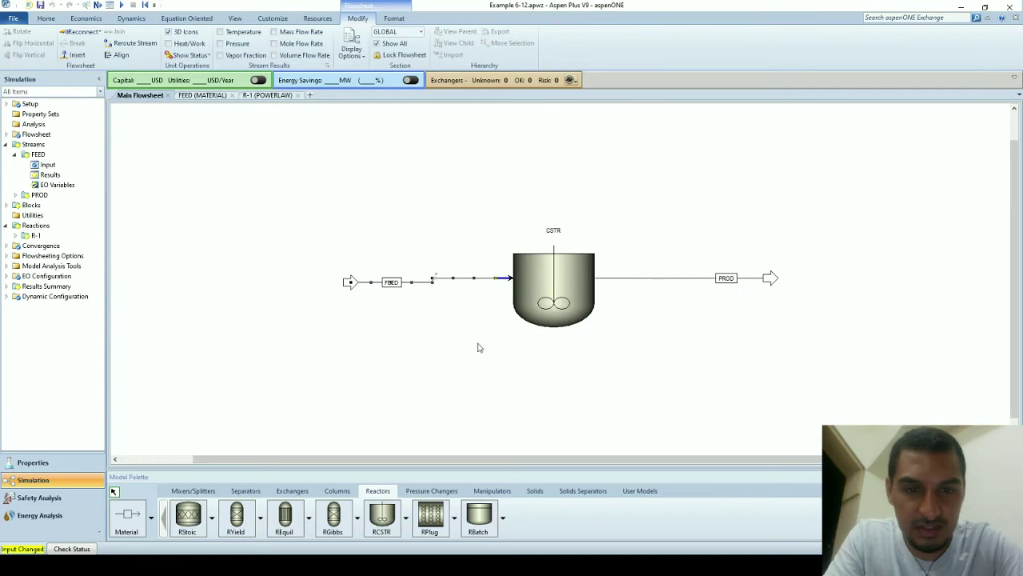
click(484, 388)
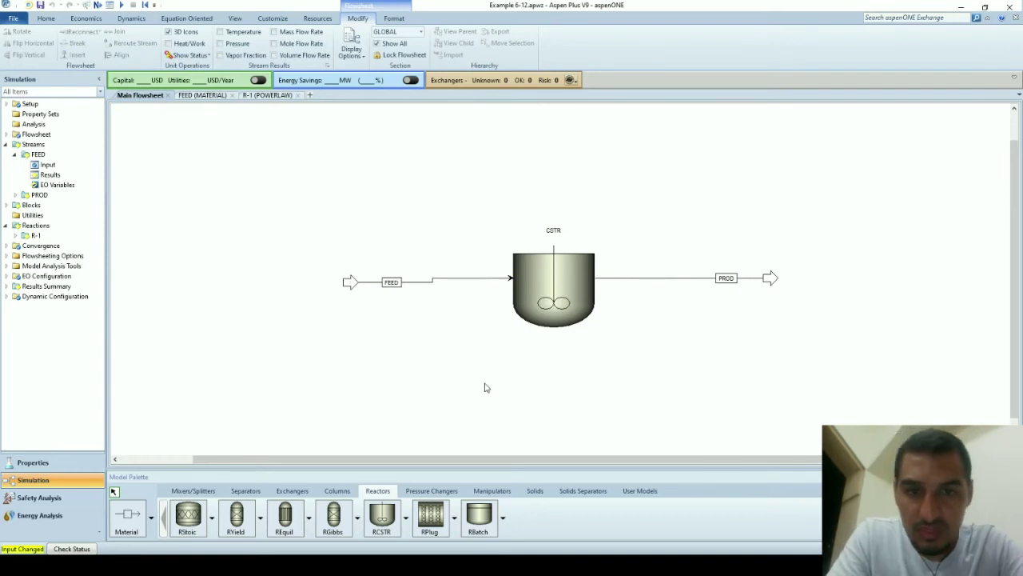
double_click(565, 280)
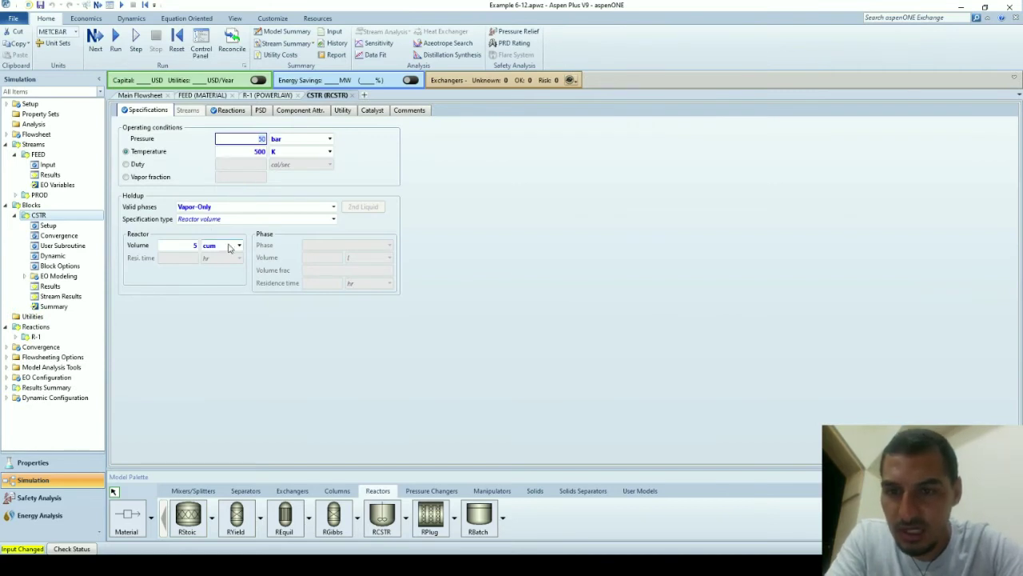
click(232, 109)
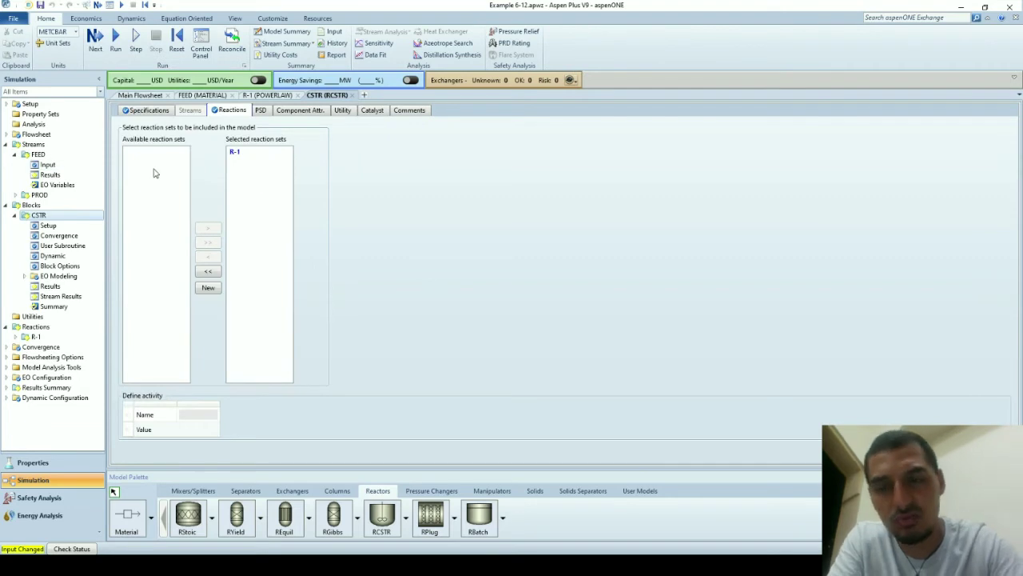
click(113, 34)
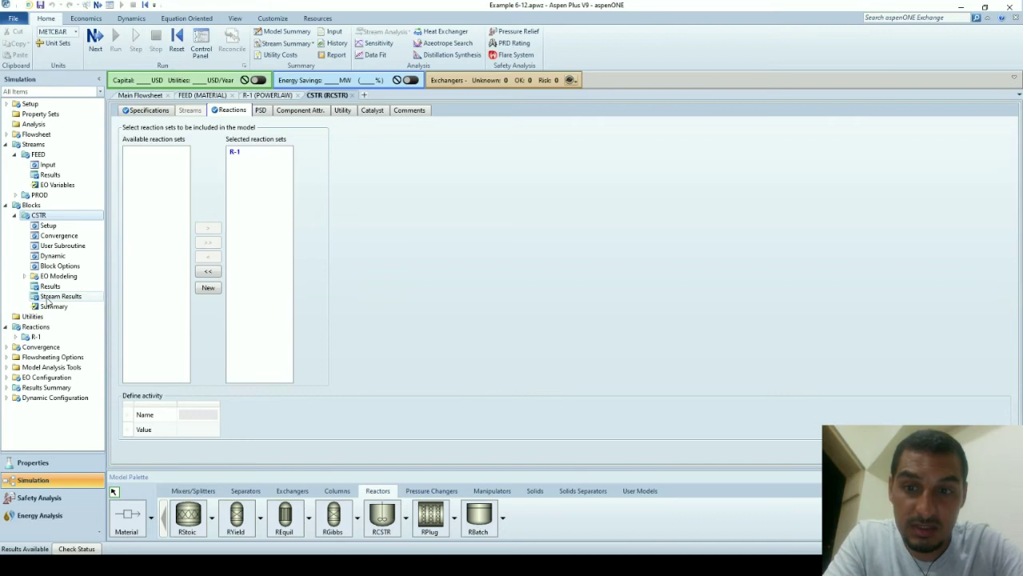
Step: Open the CSTR block's stream results and examine the component mole flows of FEED and PROD, especially CH3OH
click(48, 297)
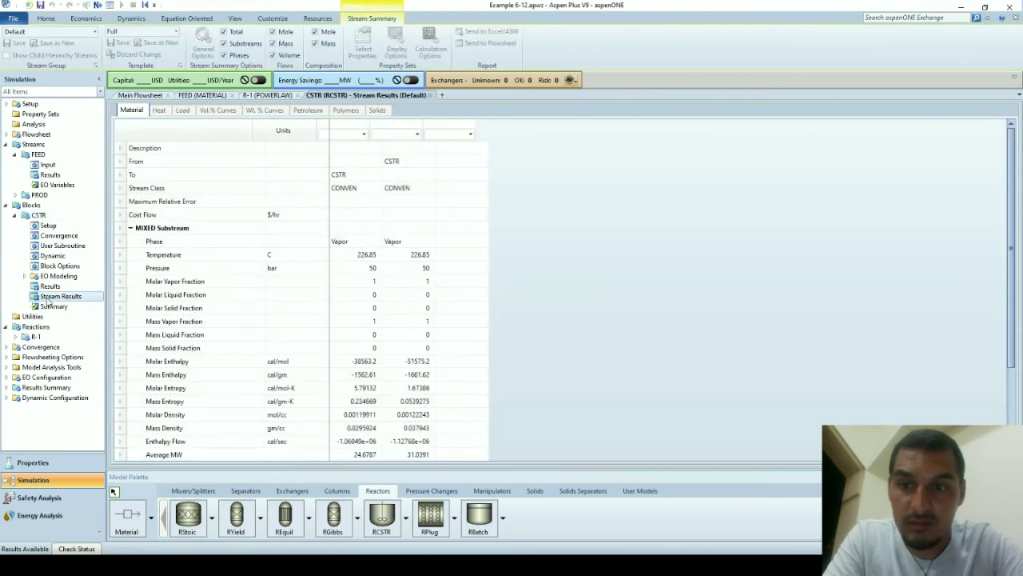
scroll(346, 425, down, 3)
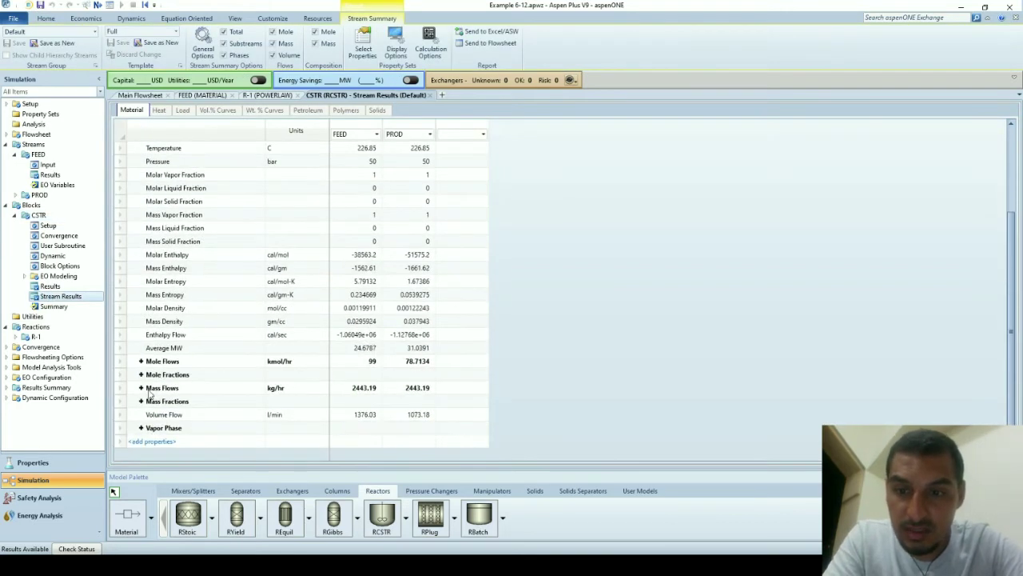
click(141, 361)
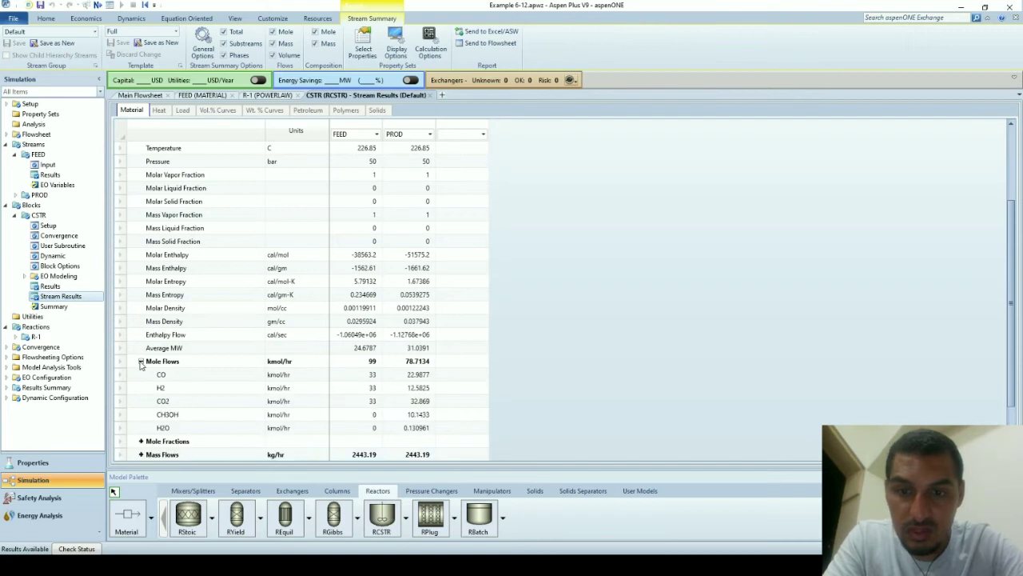
scroll(432, 376, down, 2)
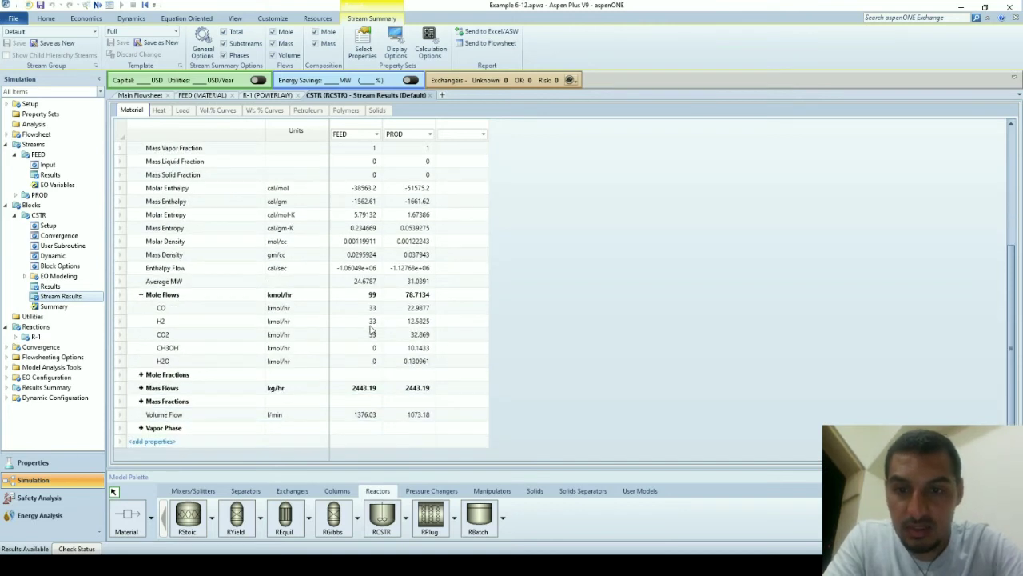
click(418, 350)
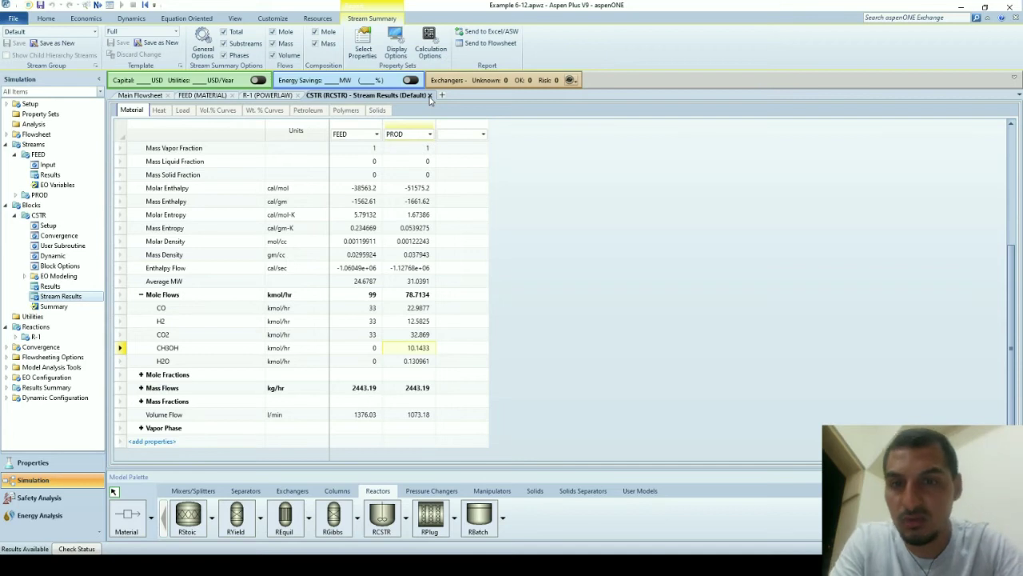
Step: Leave the stream results and create a new sensitivity analysis with the ID S-1 under the model analysis tools
click(206, 96)
click(141, 95)
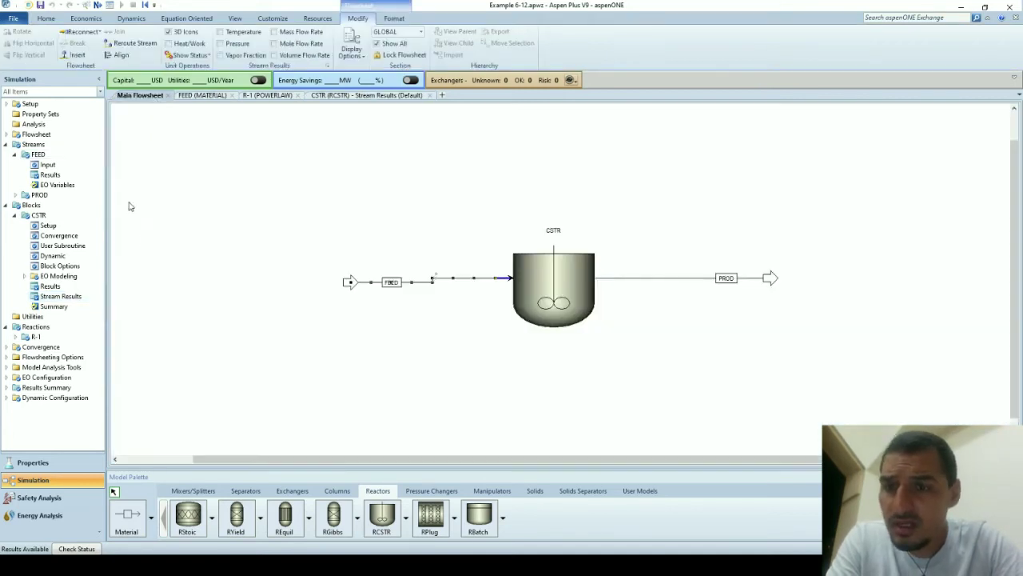
click(6, 357)
click(7, 357)
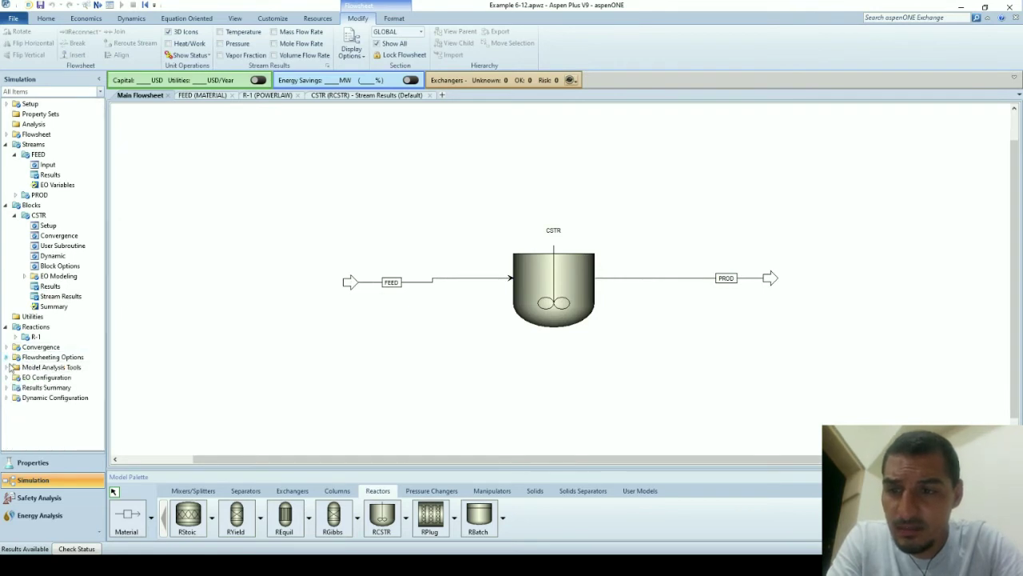
click(8, 367)
click(6, 367)
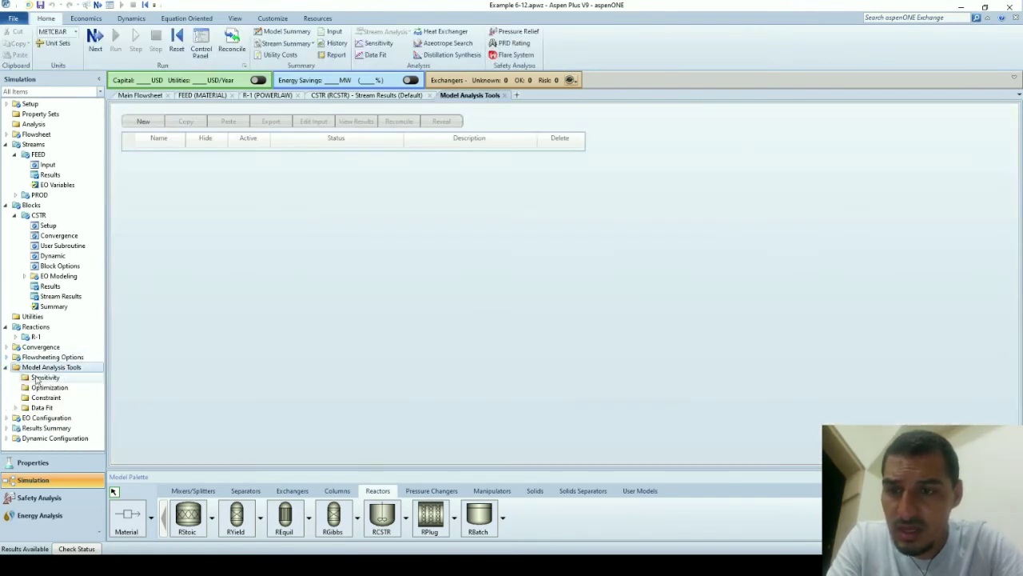
click(38, 379)
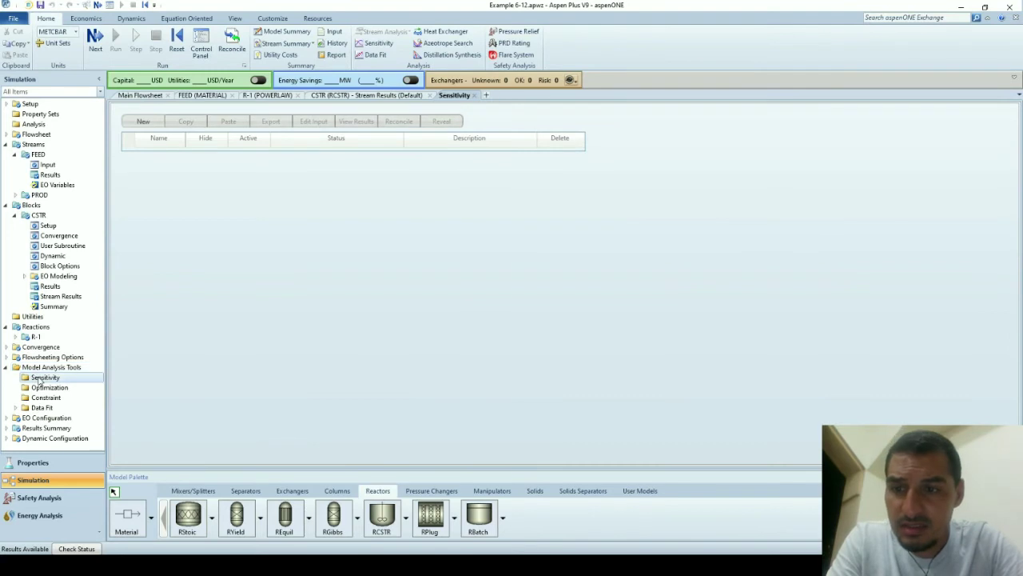
click(144, 121)
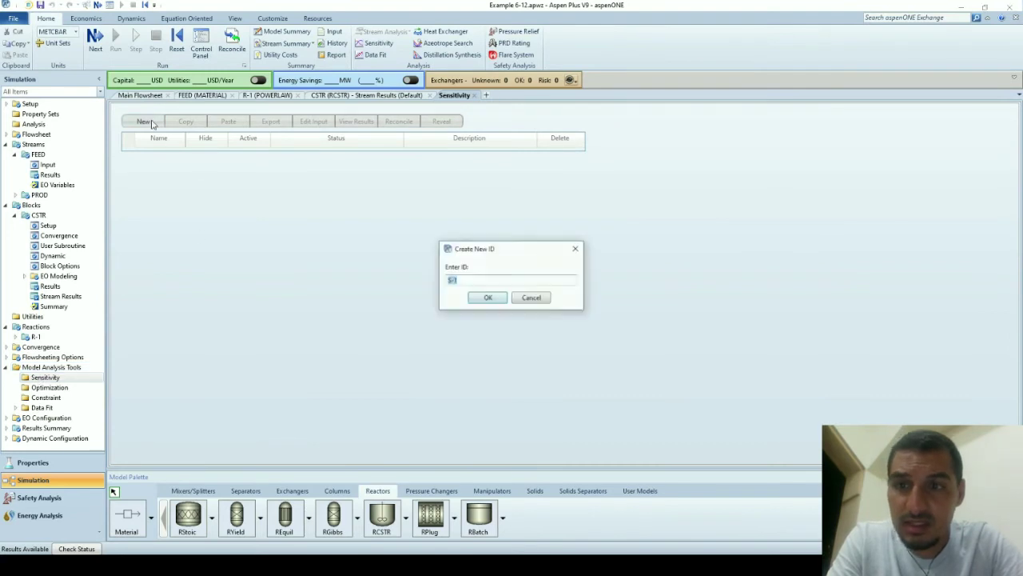
click(488, 297)
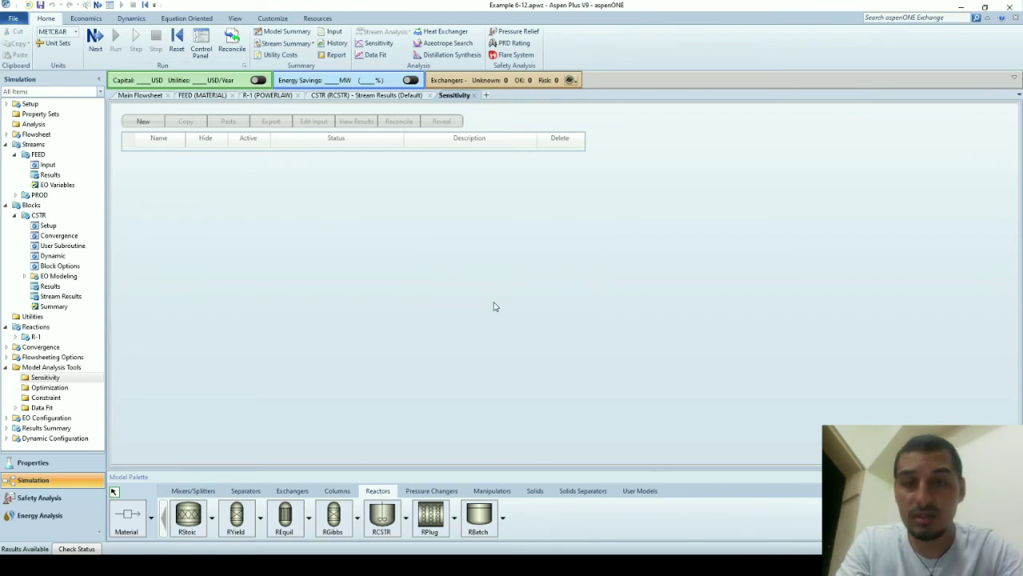
Step: Define manipulated variable 1 of the sensitivity as Block-Var TEMP of block CSTR, in units of K
click(159, 192)
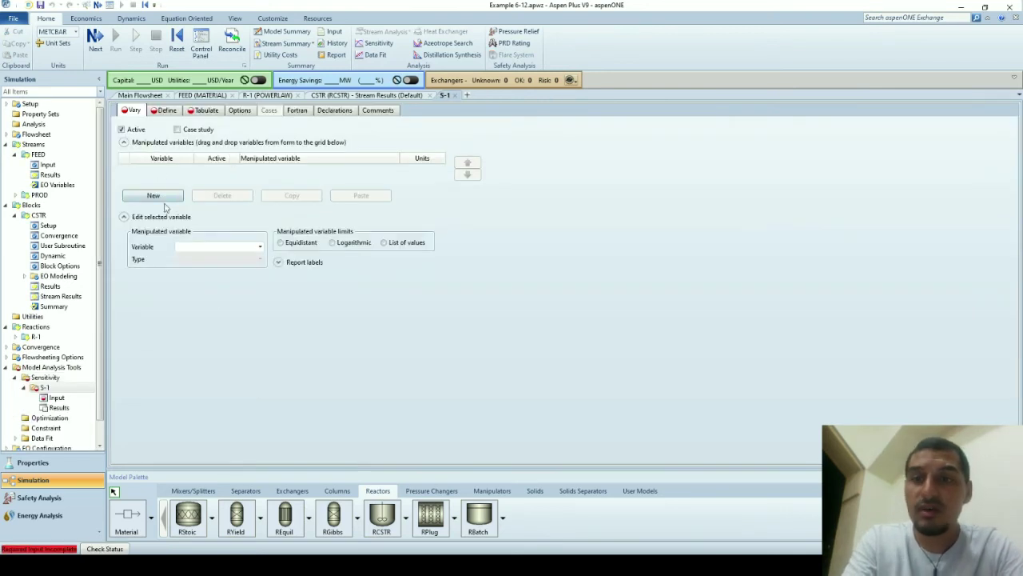
click(214, 249)
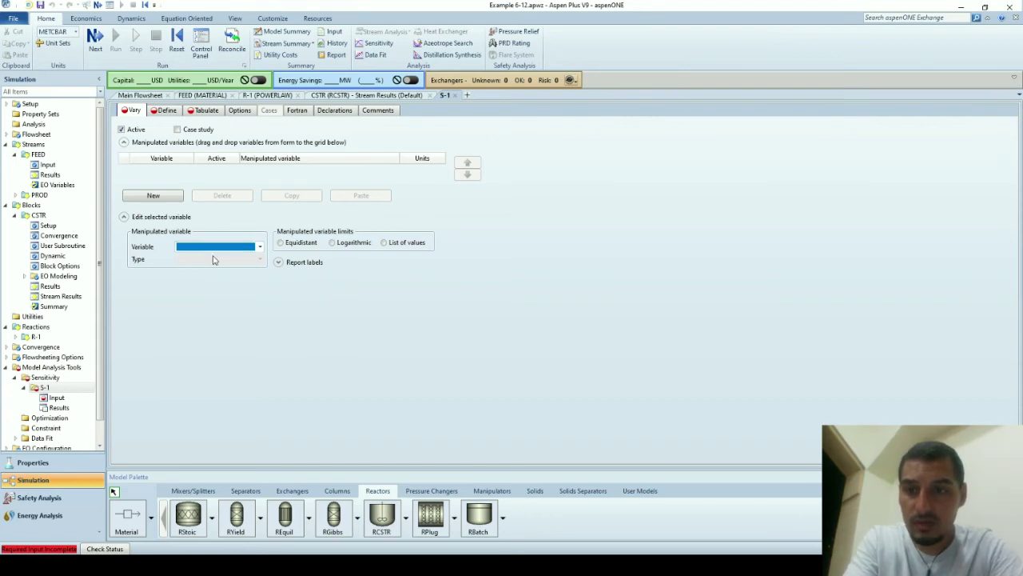
click(213, 250)
click(207, 258)
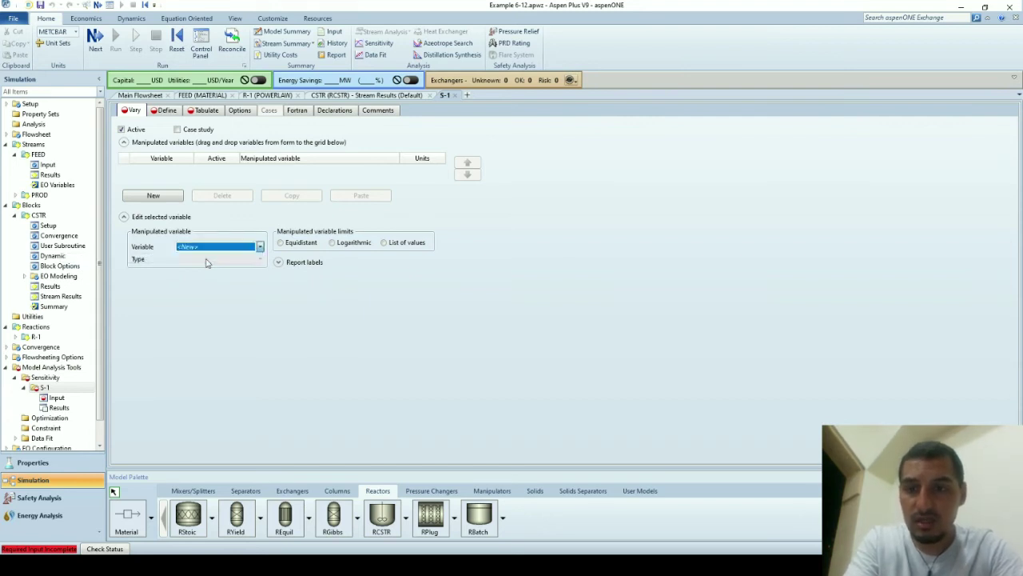
click(196, 260)
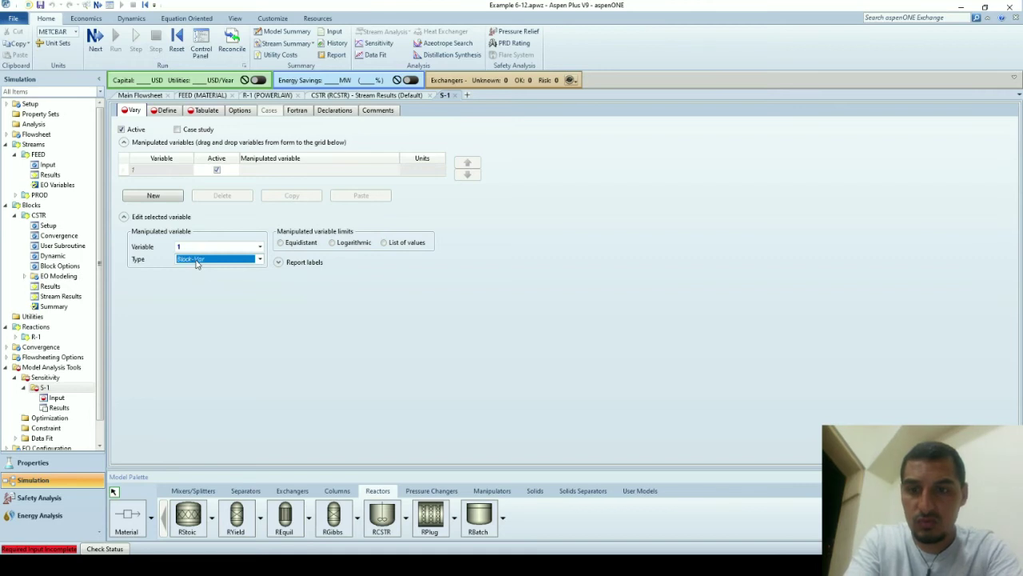
click(196, 268)
click(193, 273)
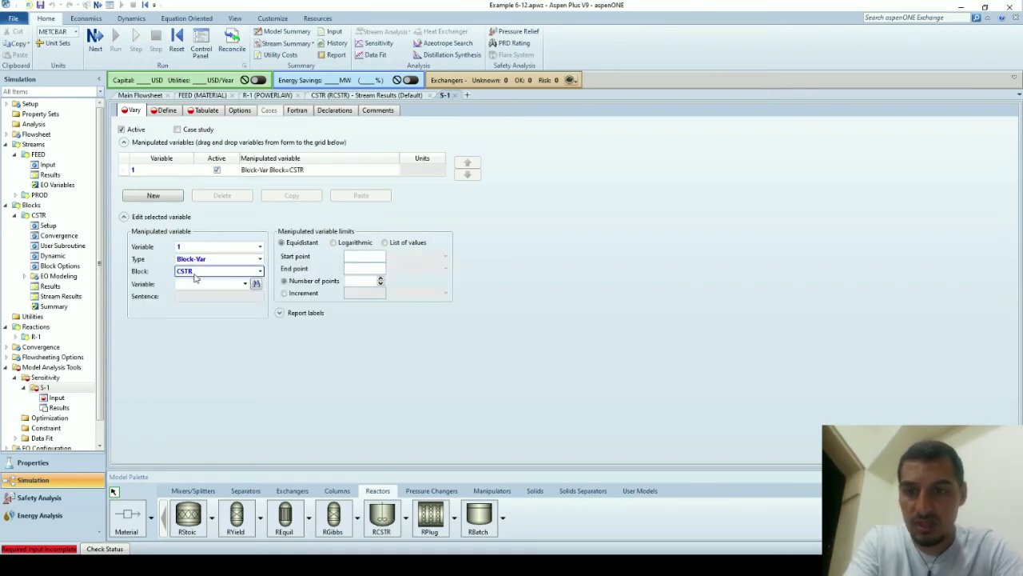
click(194, 285)
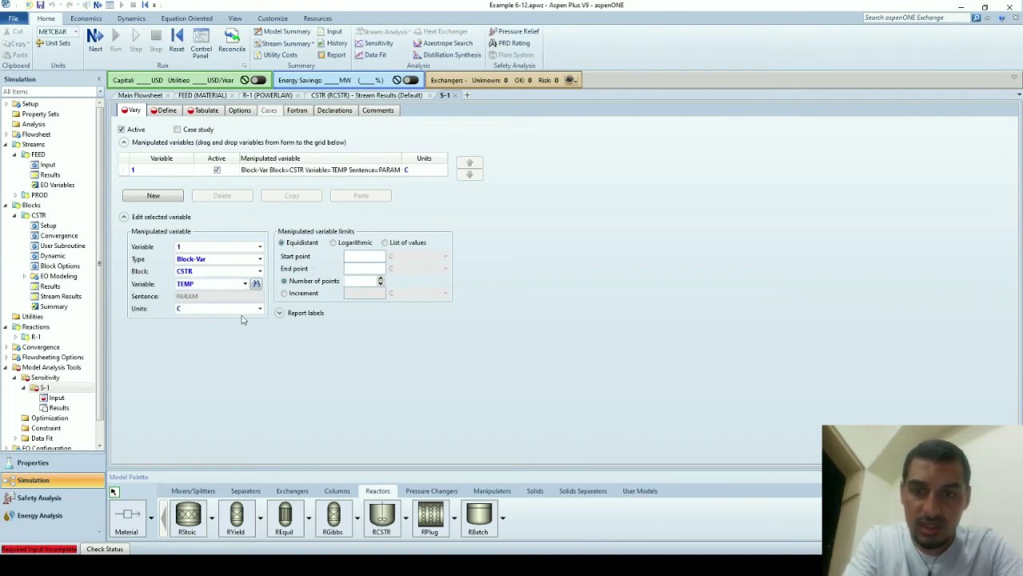
click(259, 311)
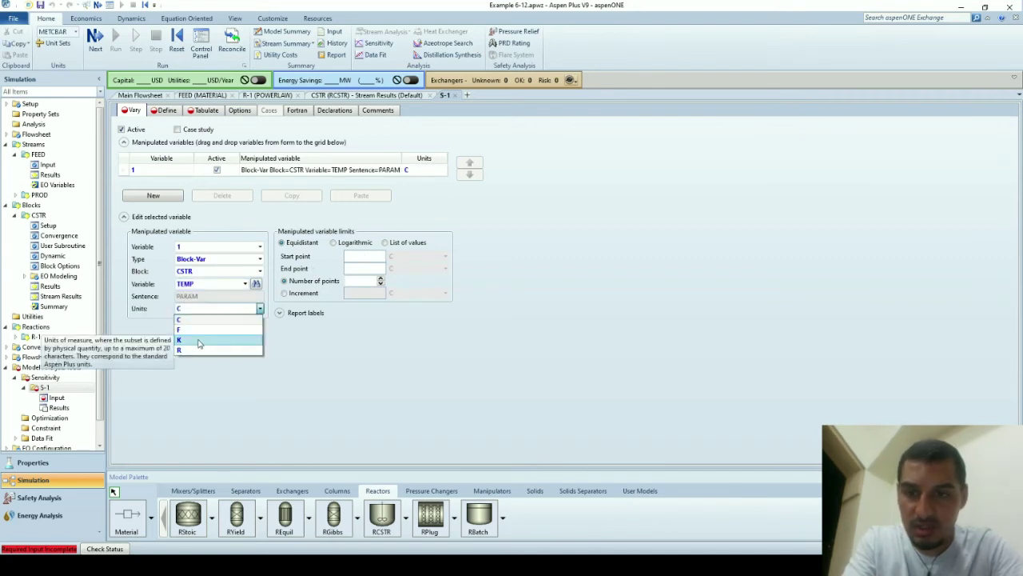
click(200, 339)
Step: Set the temperature's equidistant limits to 450 K start and 550 K end with an increment of 10 K
click(375, 254)
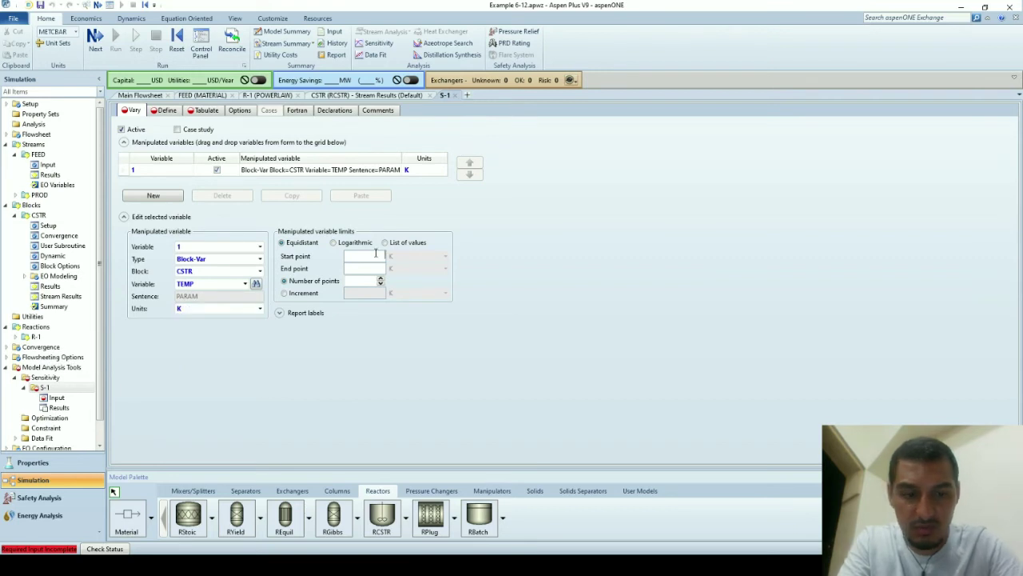
text(350)
key(Tab)
text(550)
key(Tab)
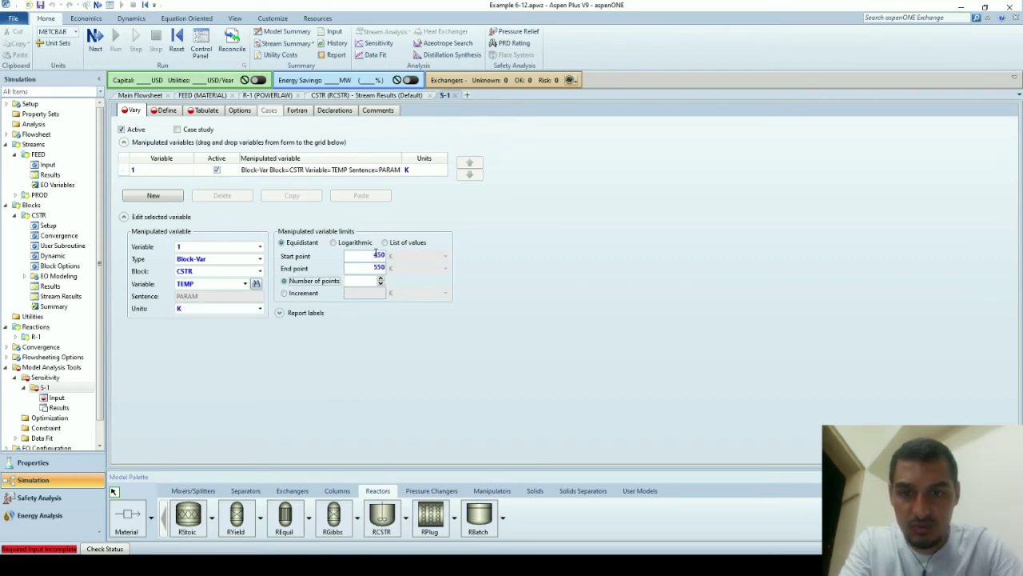
click(315, 294)
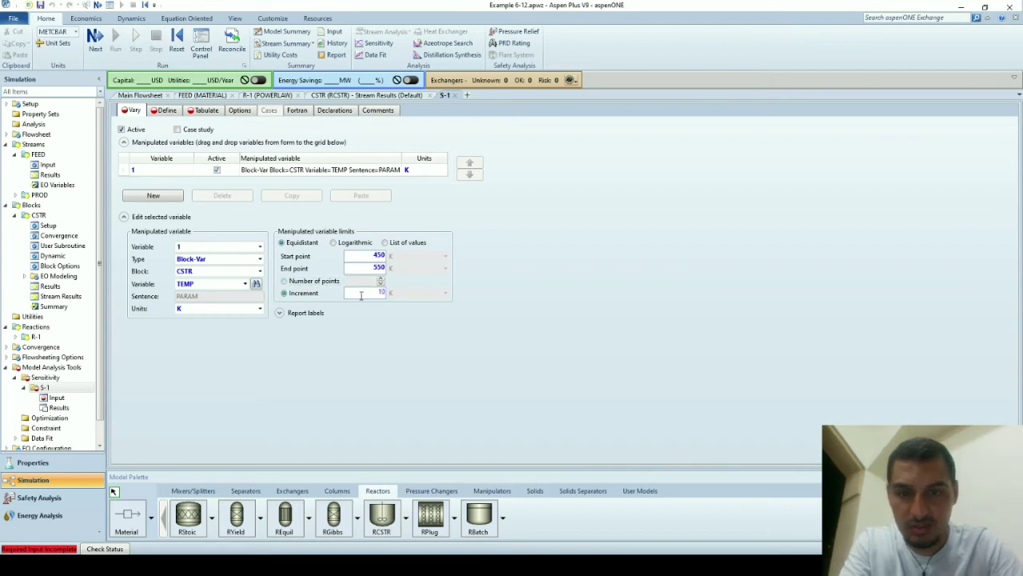
Step: Switch to the equilibrium power-law kinetics slide to consult it, and return to the sensitivity form in Aspen Plus
key(alt+Tab)
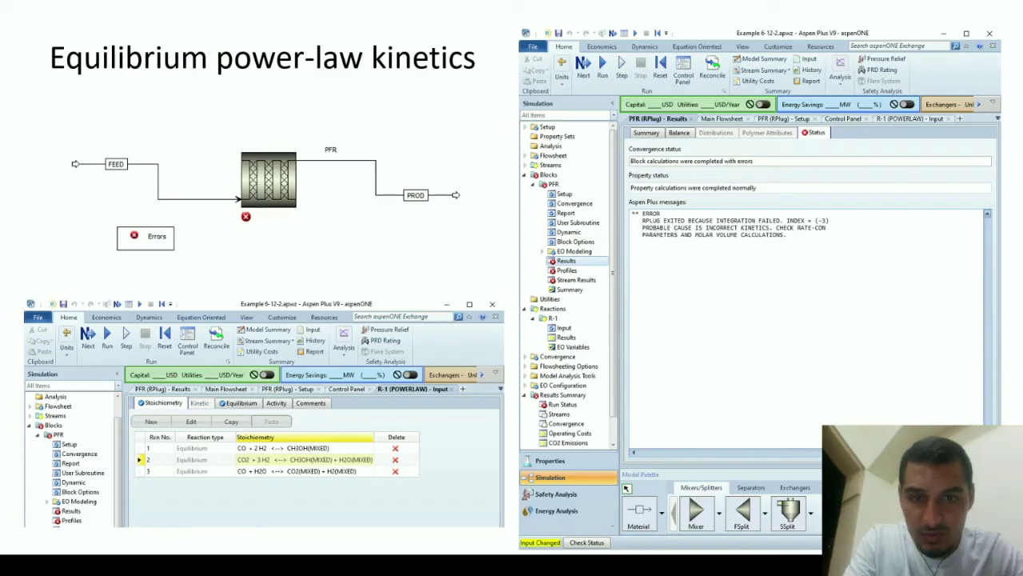
key(alt+Tab)
key(alt+Tab)
key(alt+Tab)
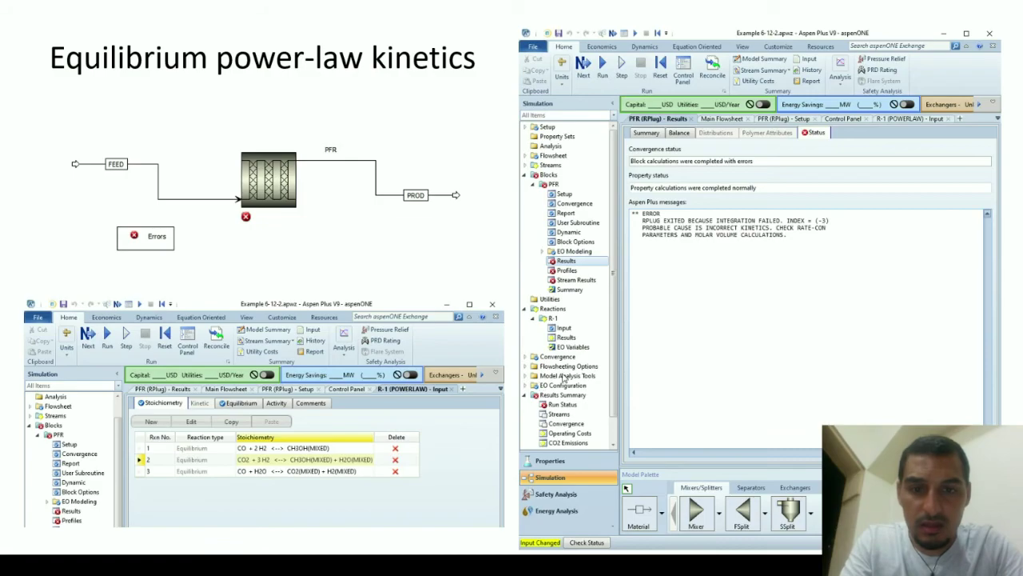
key(alt+Tab)
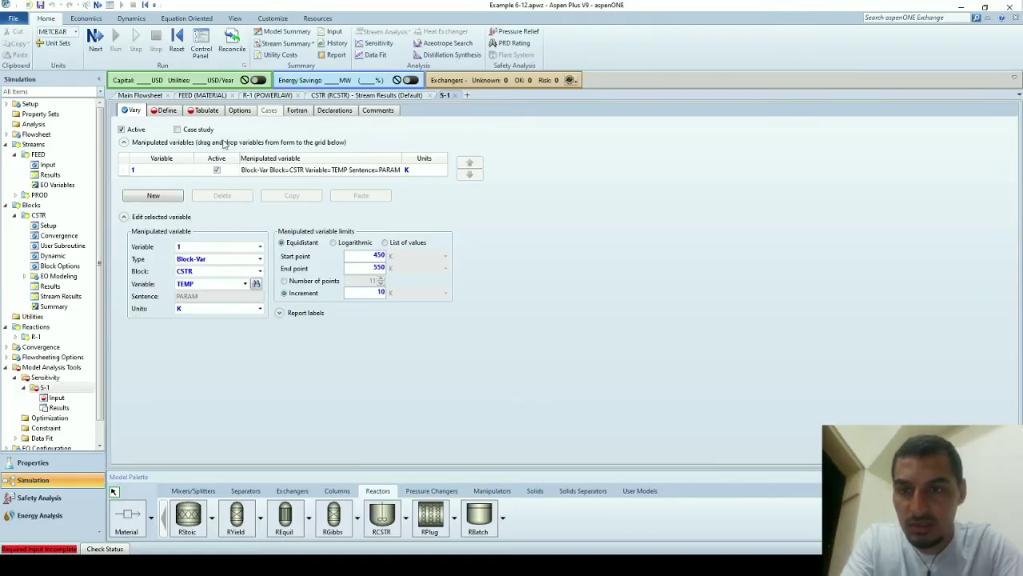
Step: Add manipulated variable 2 as Block-Var PRES of block CSTR, varied from 15 to 75 bar in increments of 10 bar
click(261, 248)
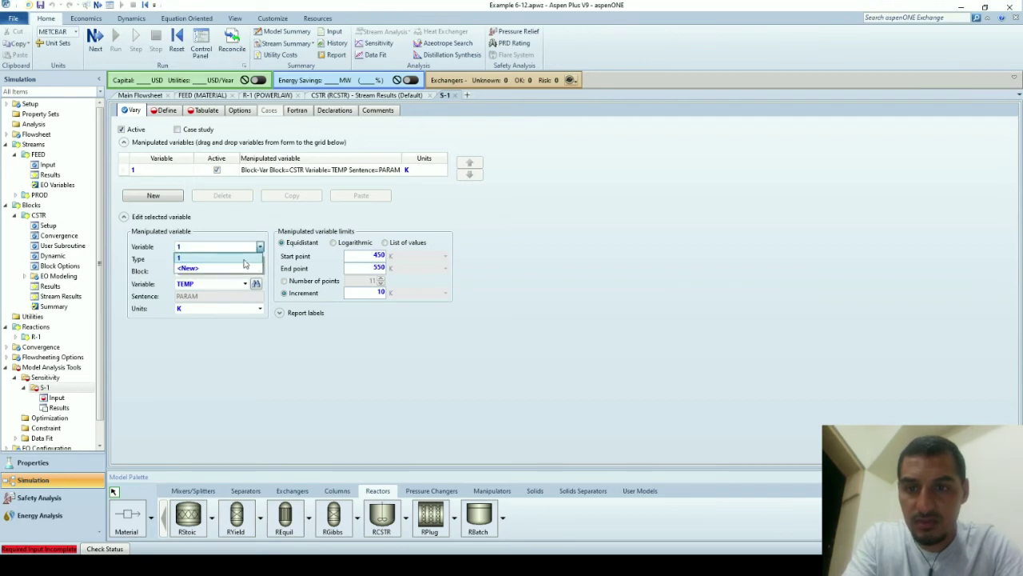
click(234, 269)
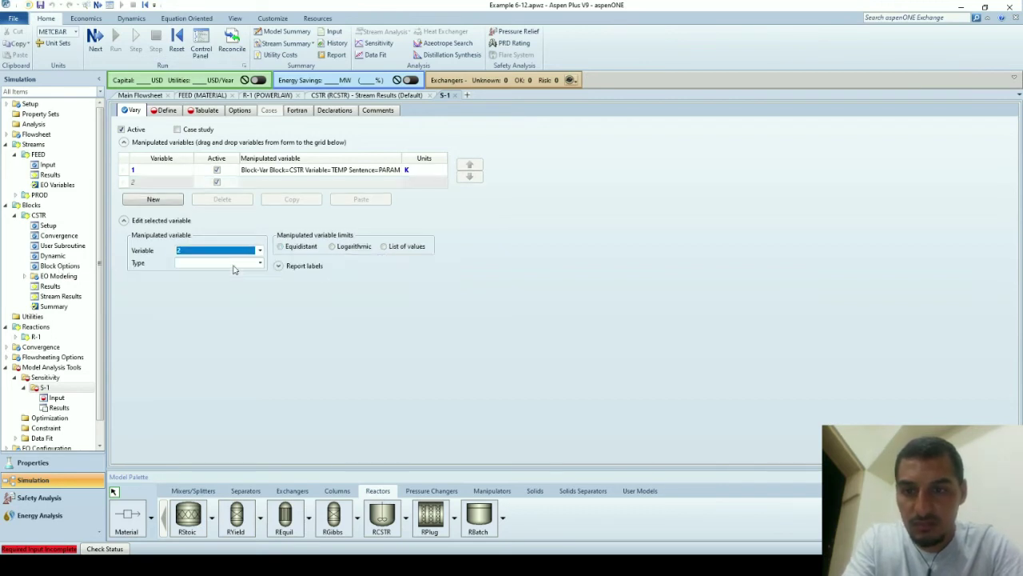
click(233, 270)
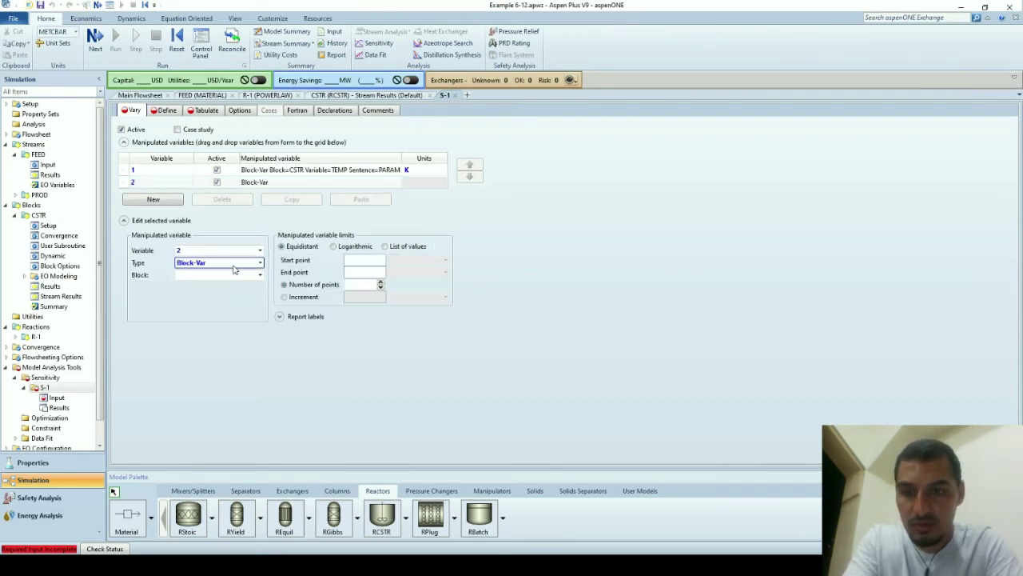
click(227, 276)
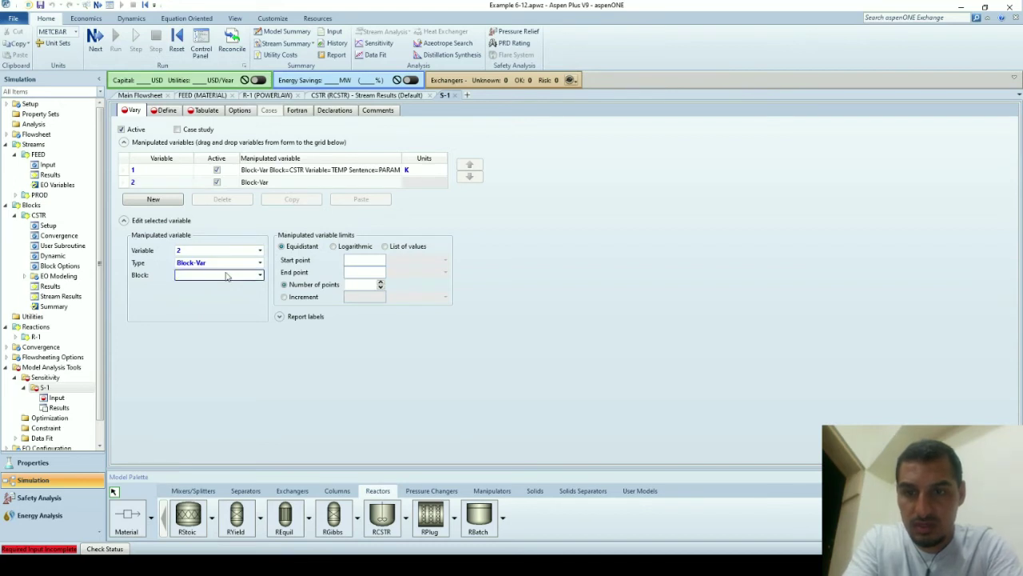
click(212, 291)
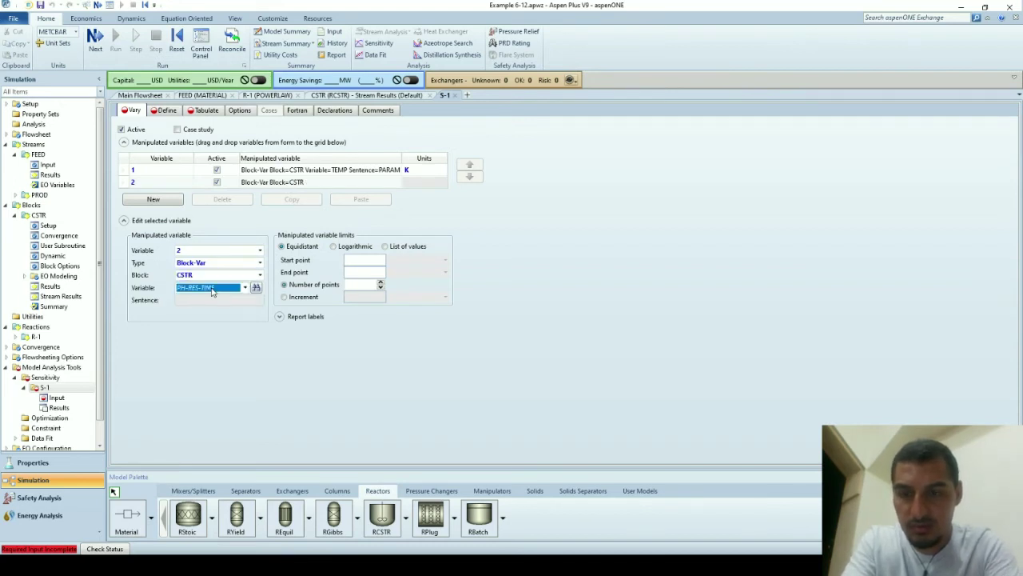
text(PRES)
key(Return)
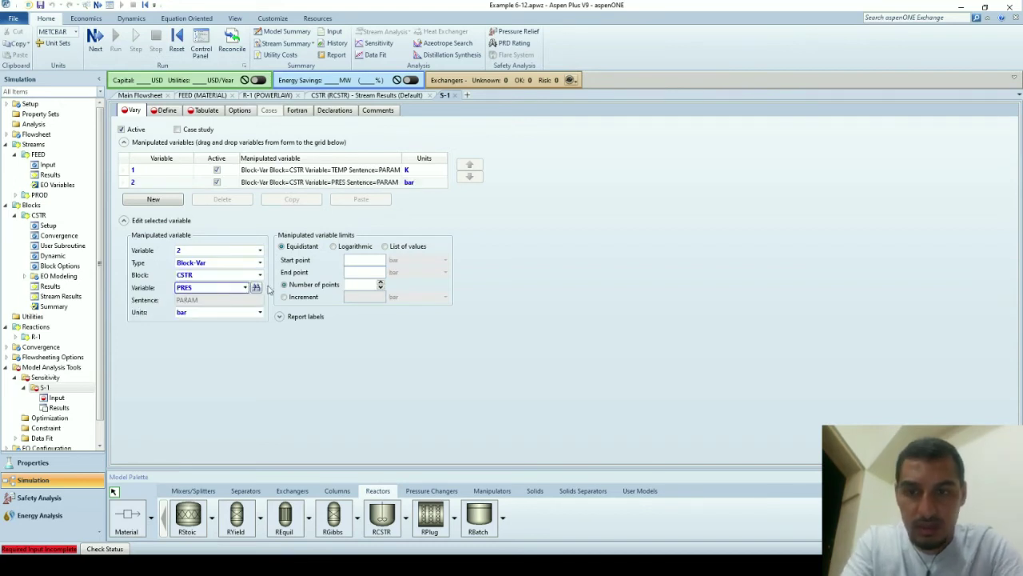
click(354, 262)
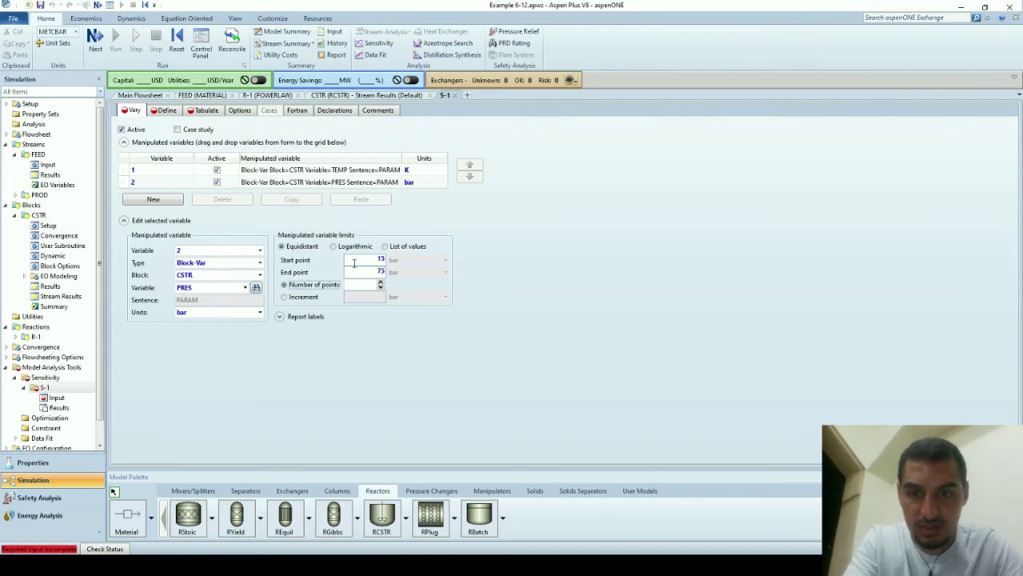
key(Down)
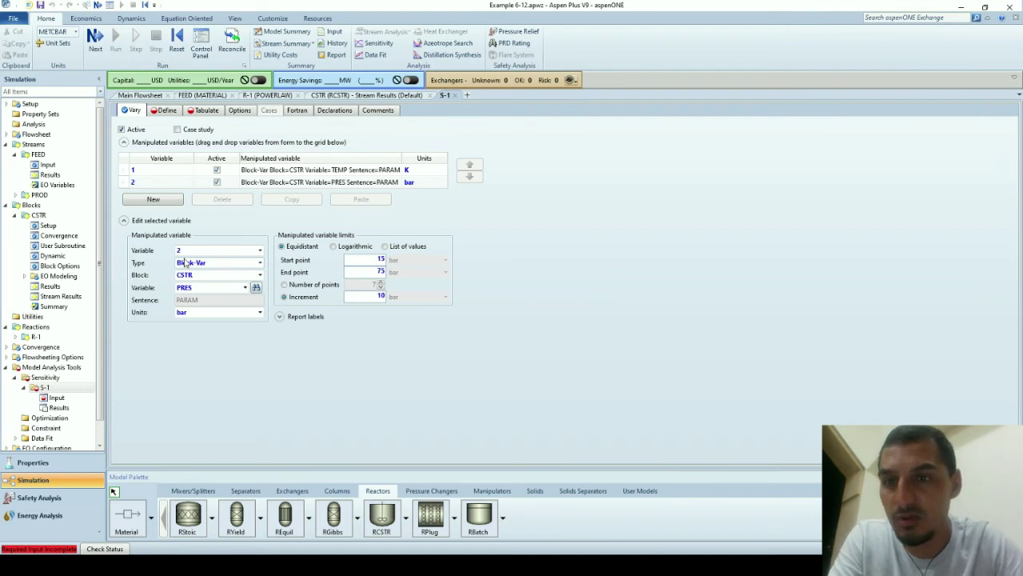
Step: Add a sampled variable named CH3OHMFP to the sensitivity's variable definitions
click(164, 112)
click(169, 159)
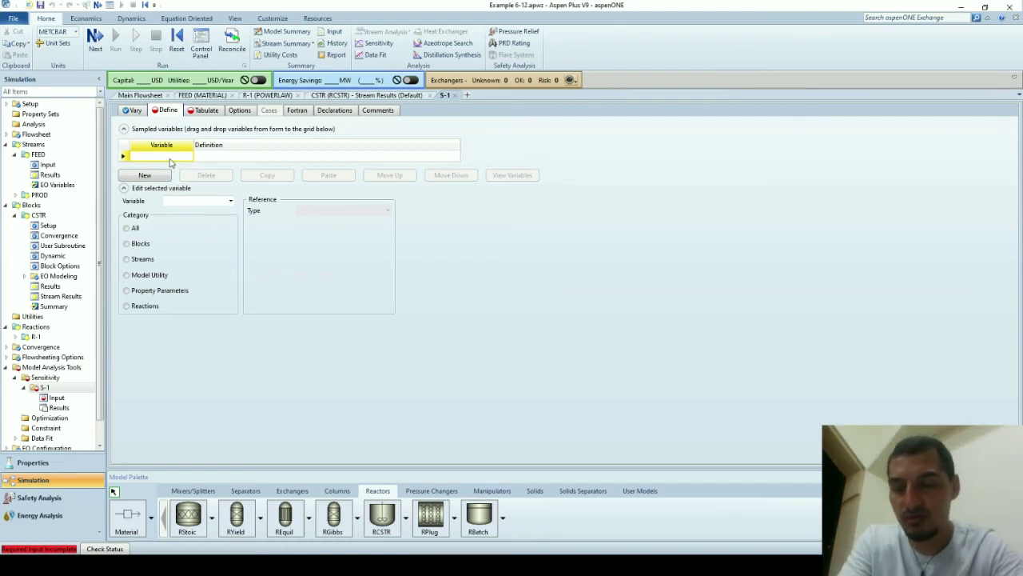
text(CH)
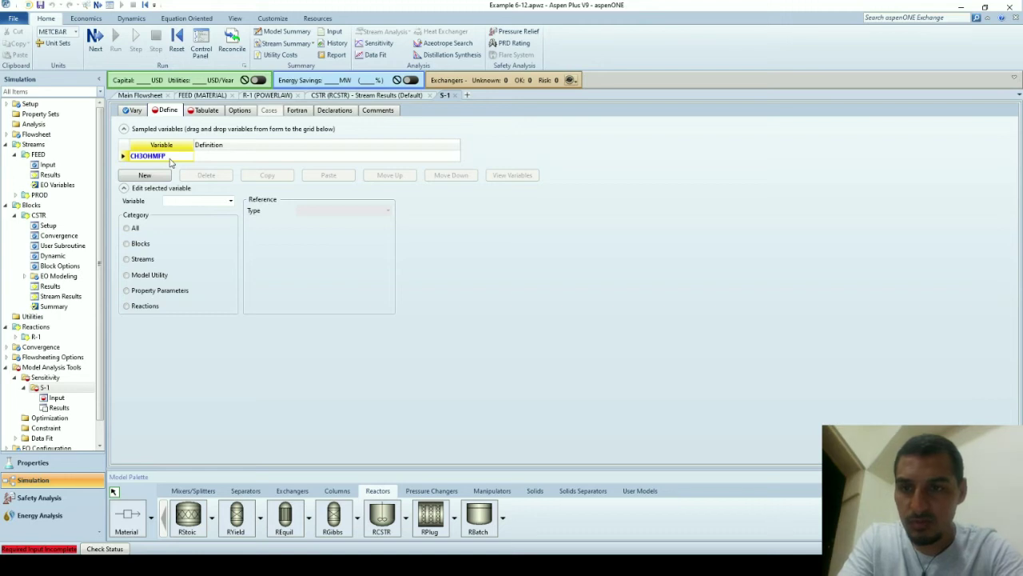
text(3OHMFP)
key(Return)
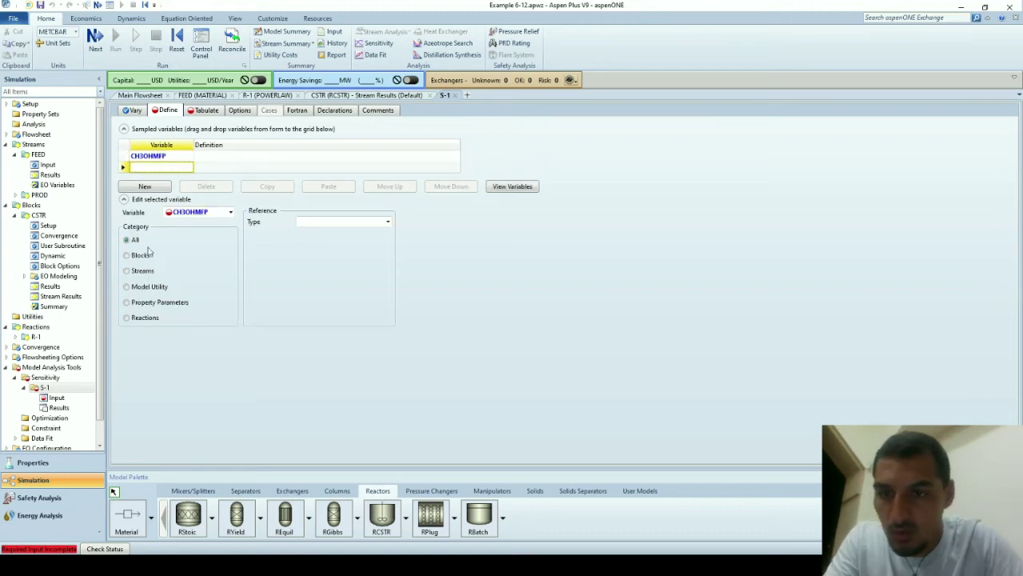
Step: Define CH3OHMFP as the stream Mole-Flow of component CH3OH in PROD, substream MIXED, in kmol/hr
click(144, 272)
click(334, 223)
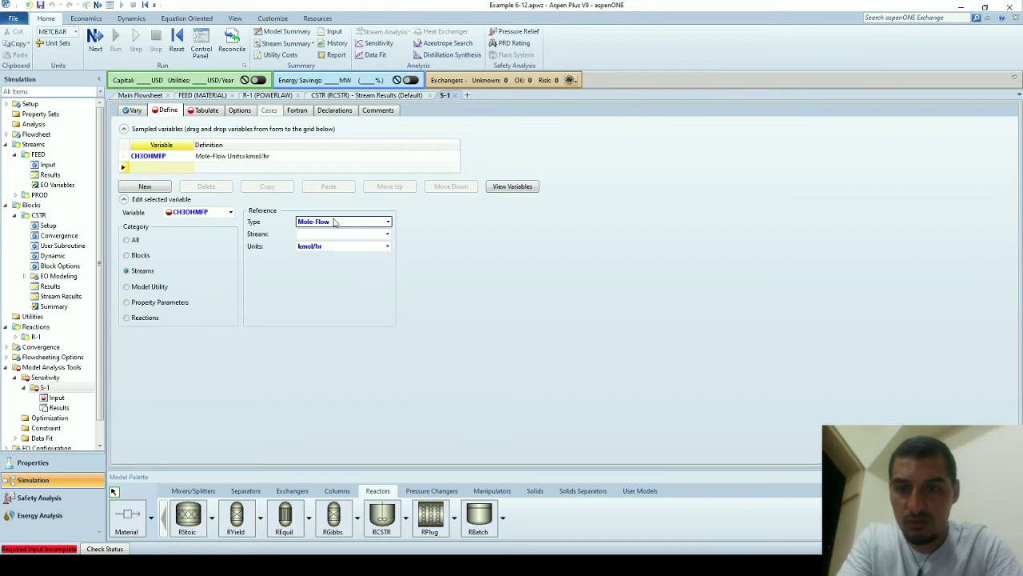
click(333, 235)
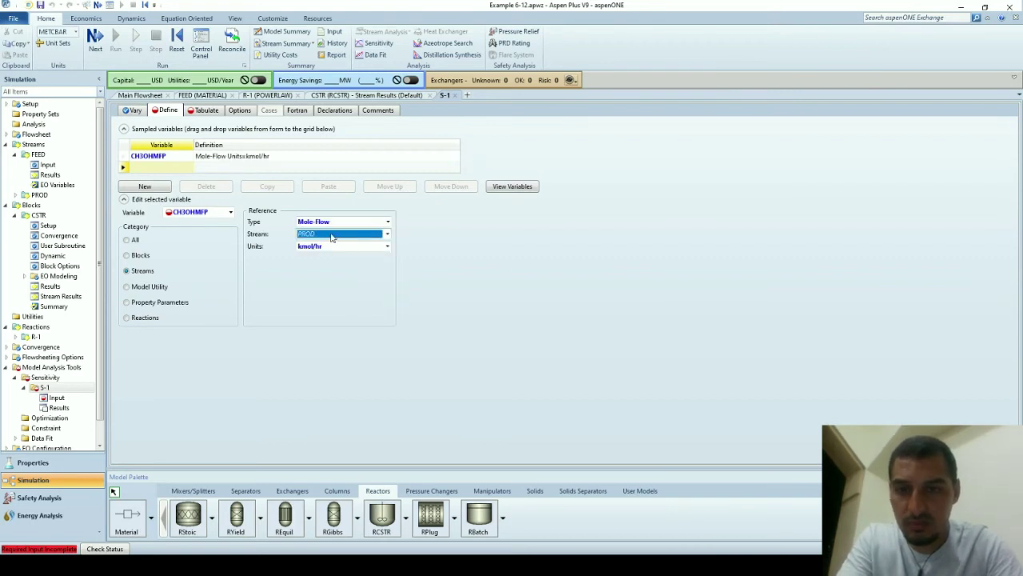
click(320, 261)
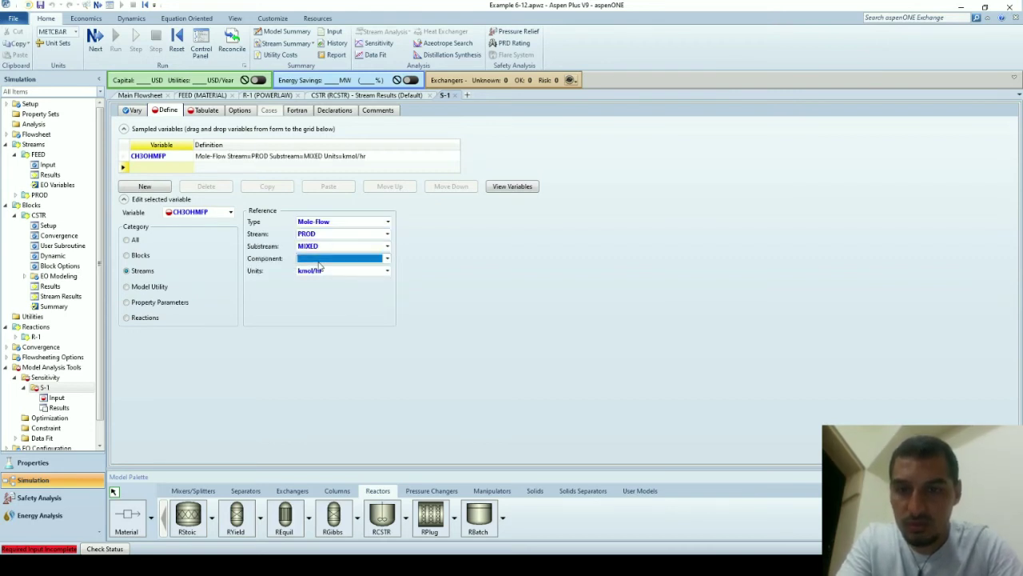
key(Return)
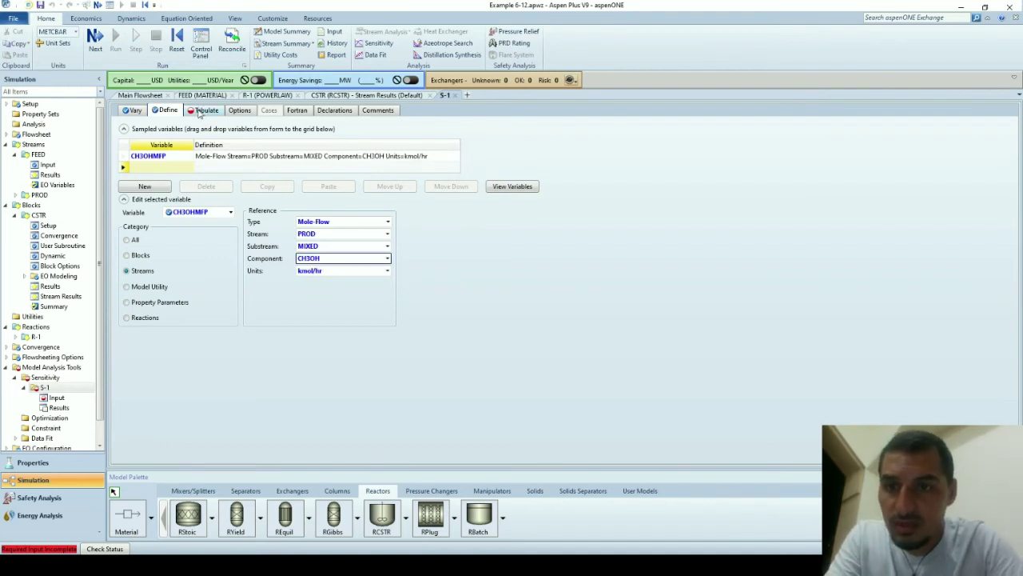
Step: Fill the sensitivity's tabulation with the defined variable CH3OHMFP and run the simulation
click(205, 110)
click(141, 128)
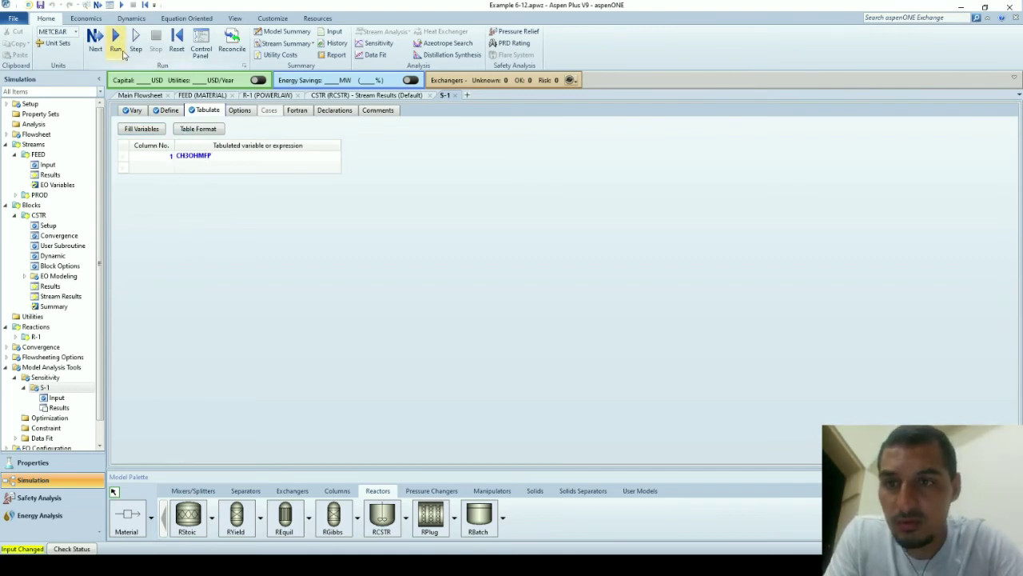
click(124, 53)
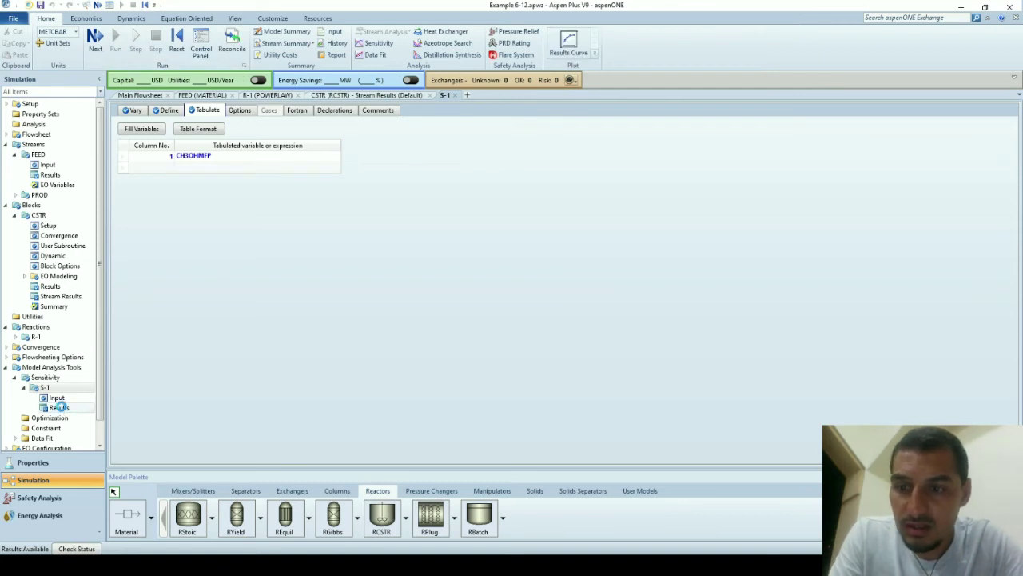
Step: Examine the S-1 sensitivity results table for methanol flow across all temperature and pressure cases
click(60, 408)
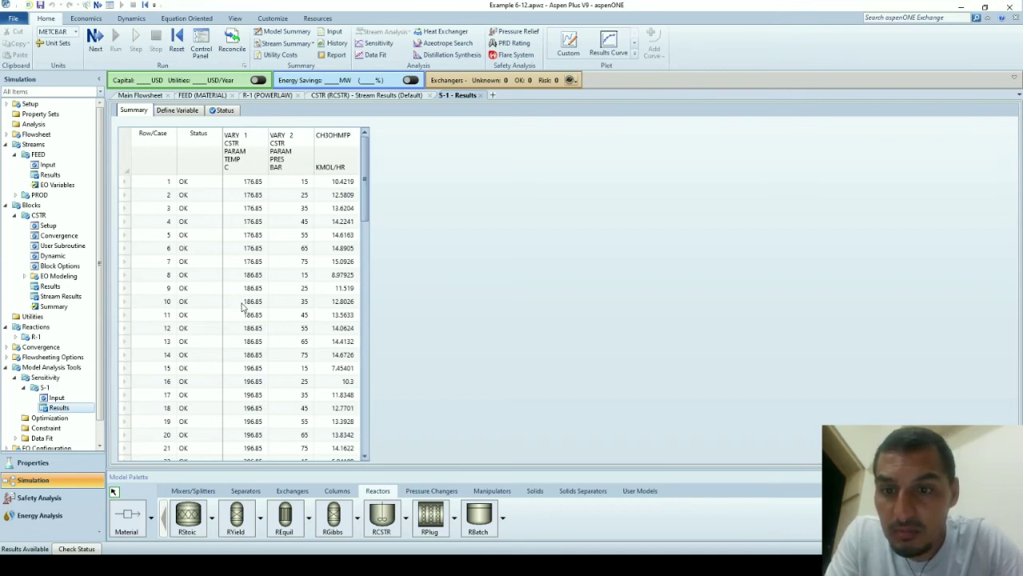
drag(249, 186, 338, 262)
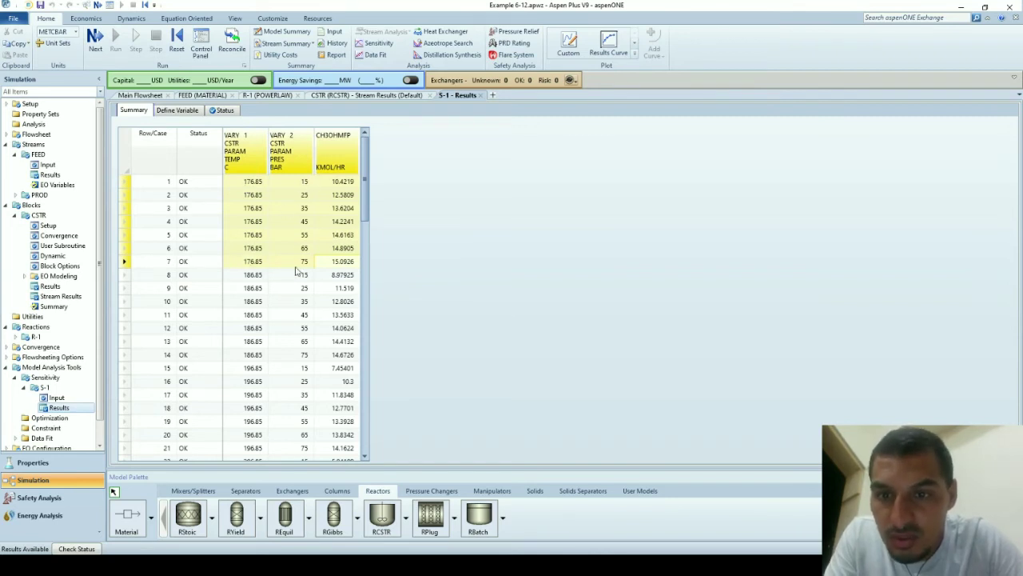
drag(252, 276, 251, 362)
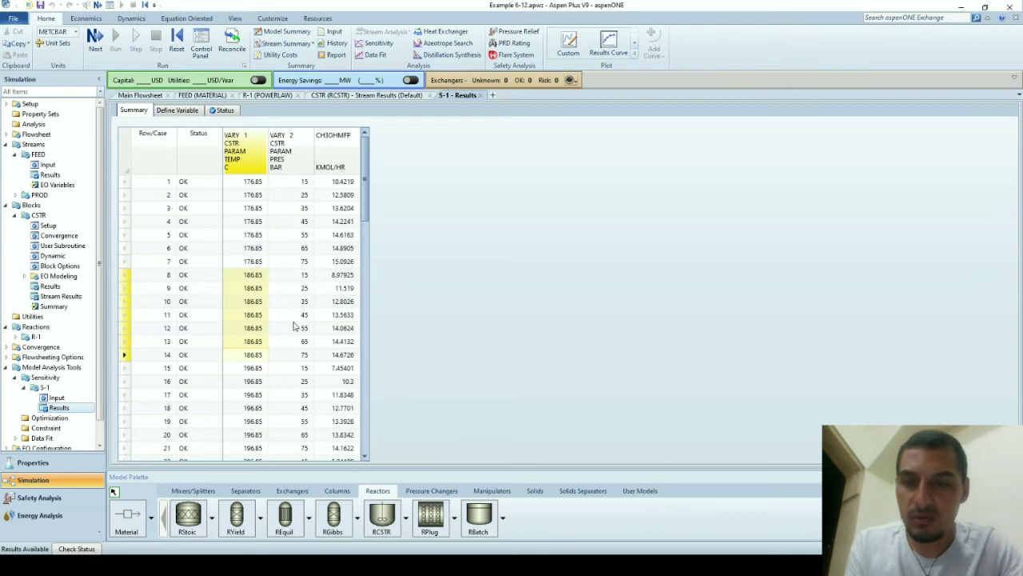
scroll(293, 326, down, 9)
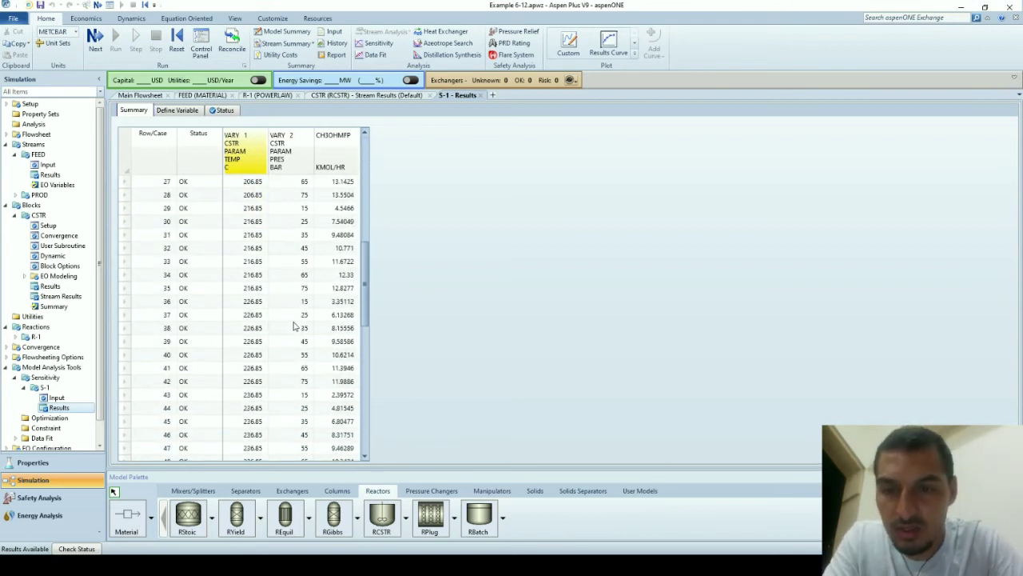
scroll(296, 358, down, 15)
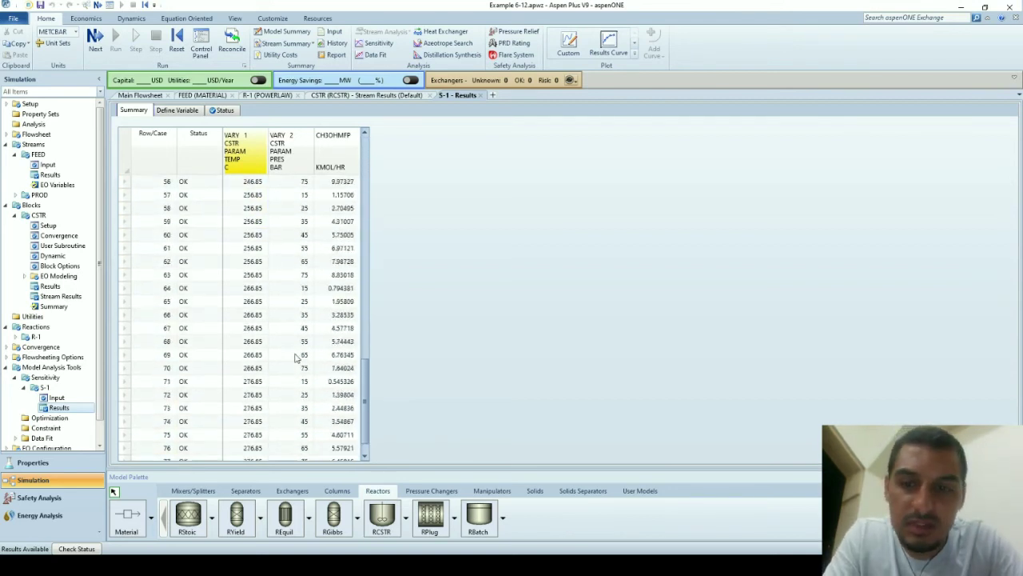
scroll(296, 357, up, 13)
scroll(296, 357, down, 8)
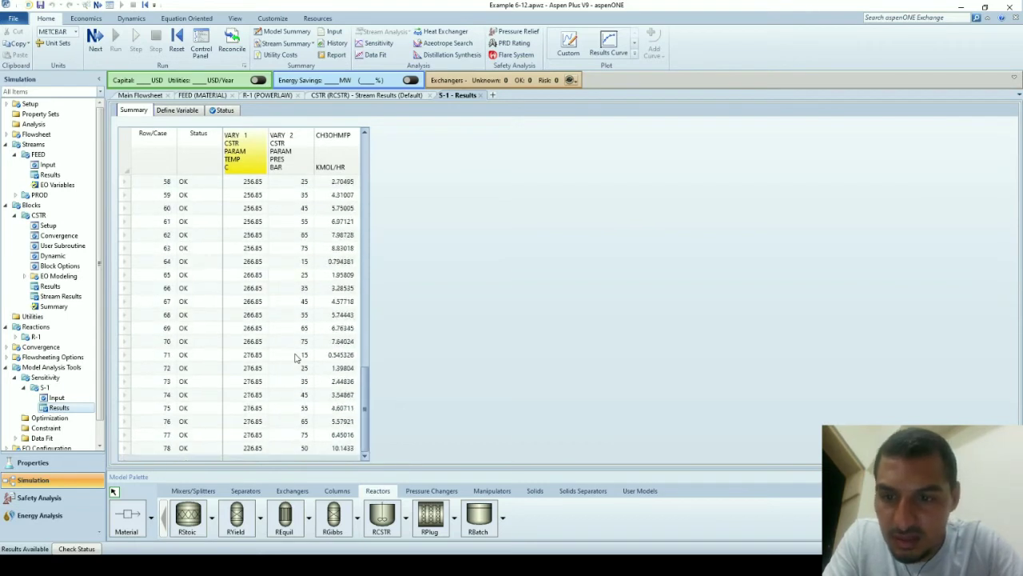
scroll(296, 358, up, 19)
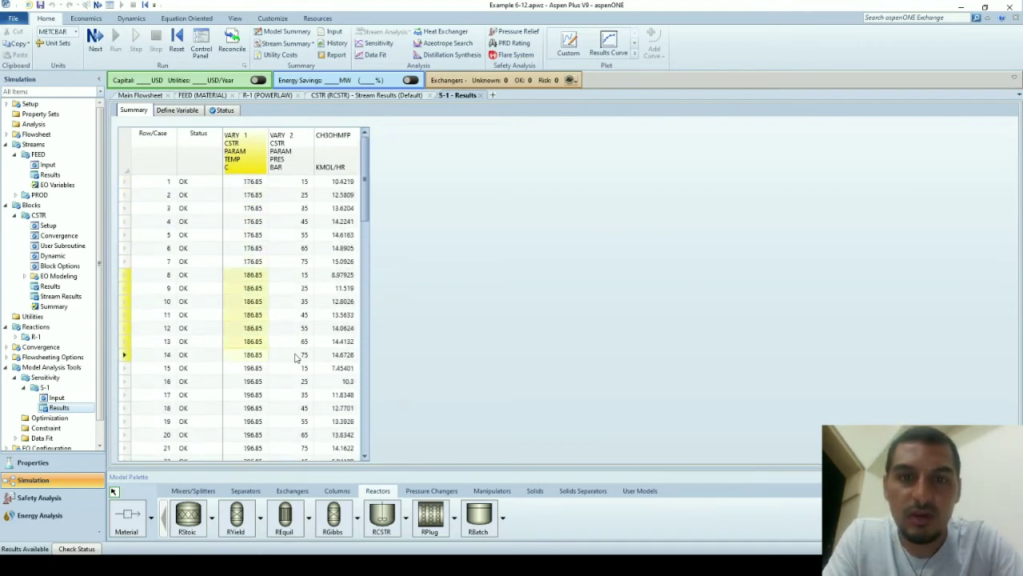
Step: Plot a results curve of CH3OHMFP against CSTR temperature, with CSTR pressure as the parametric variable
click(592, 35)
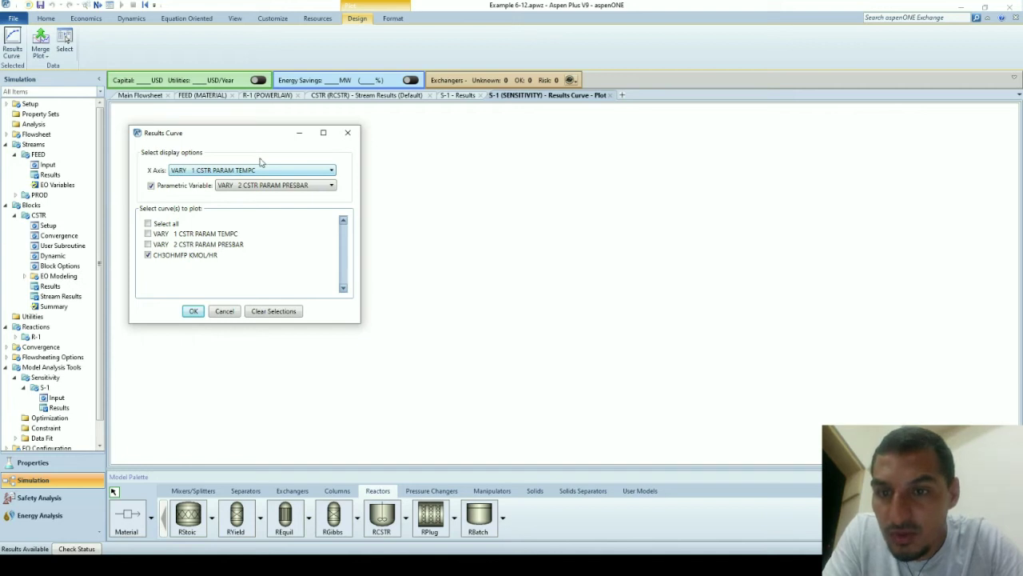
click(209, 171)
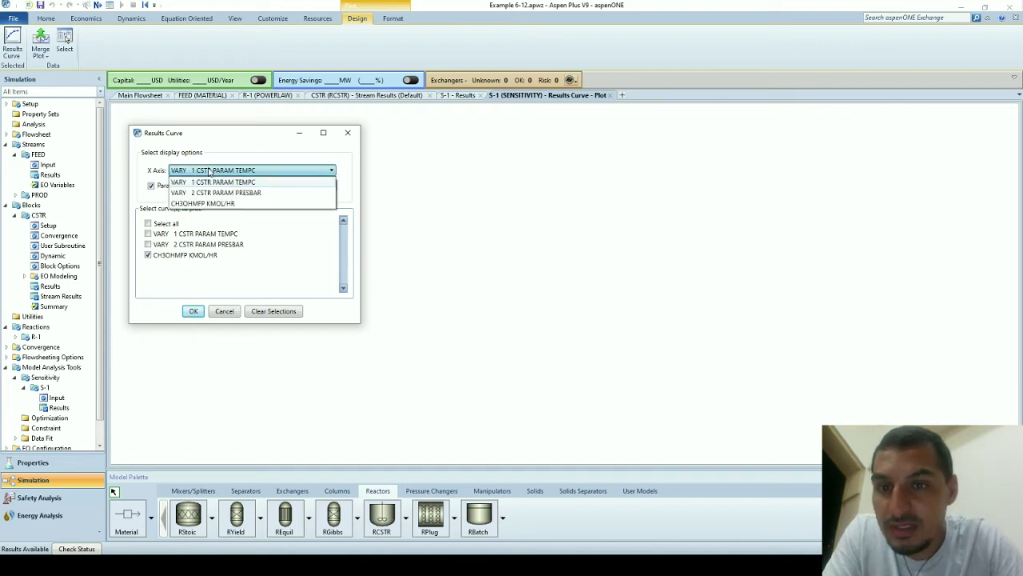
click(209, 171)
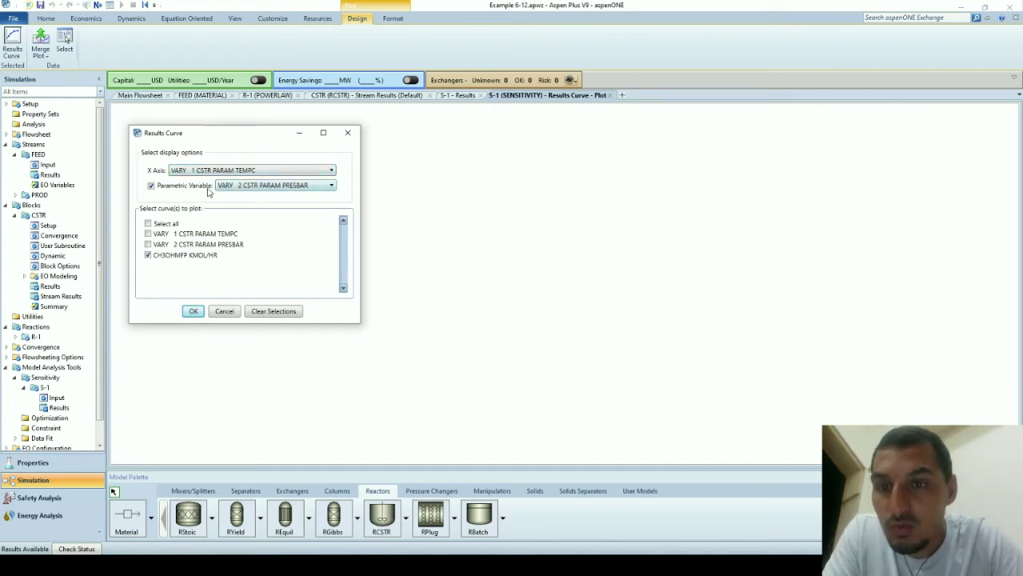
click(194, 311)
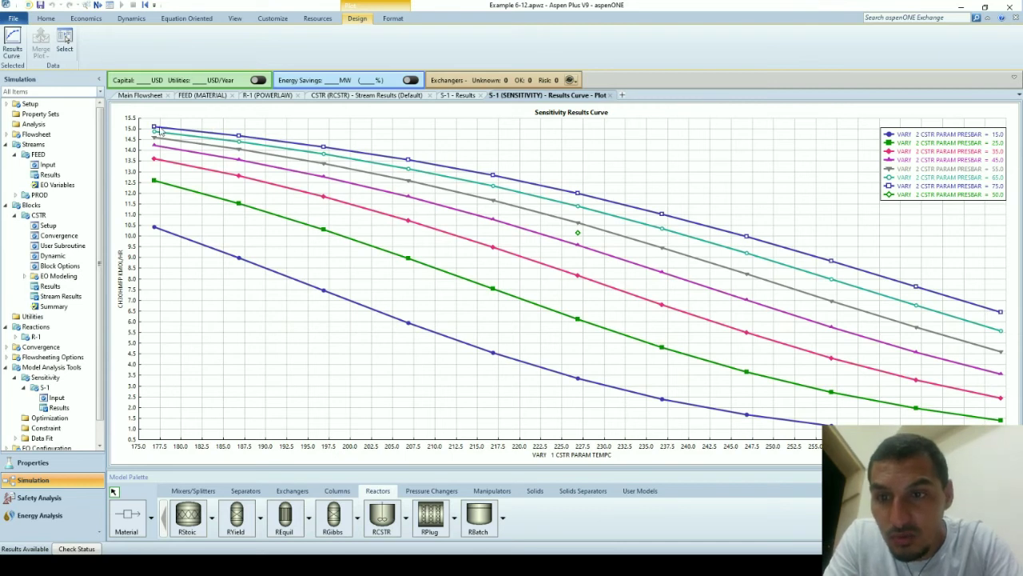
Step: Inspect the lowest-temperature point on the 75 bar curve of the sensitivity plot
mouse_move(155, 130)
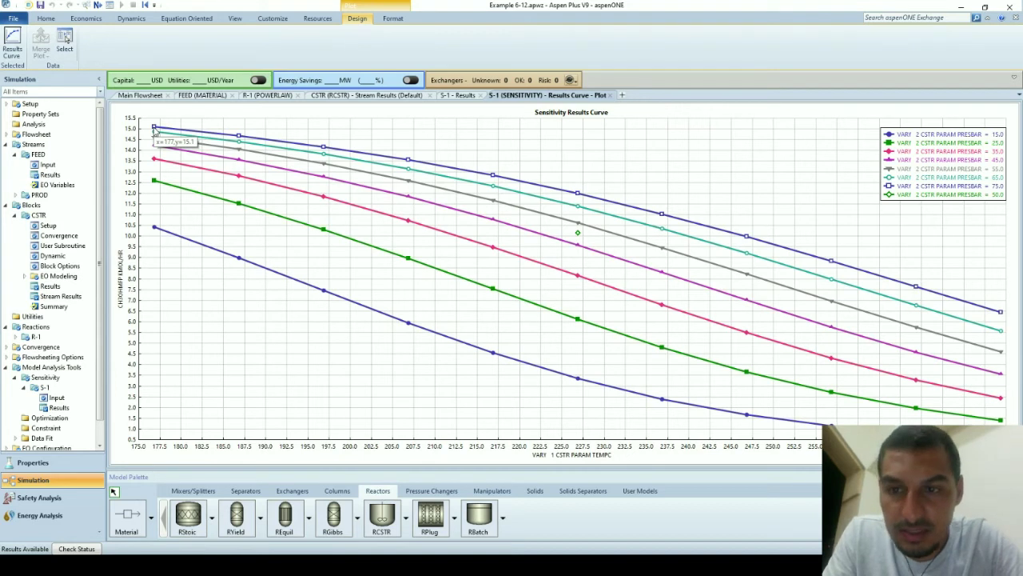
click(155, 131)
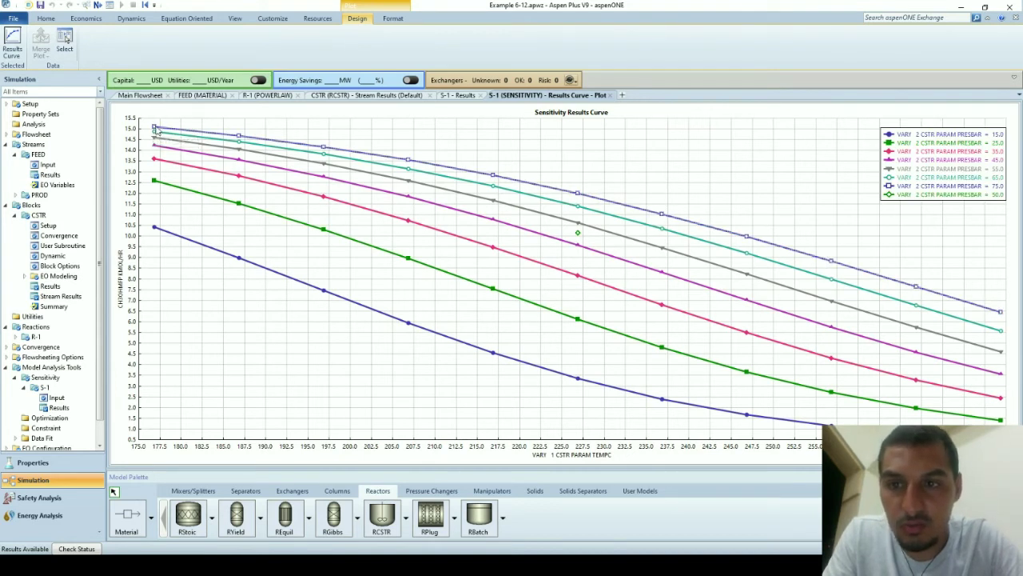
mouse_move(156, 130)
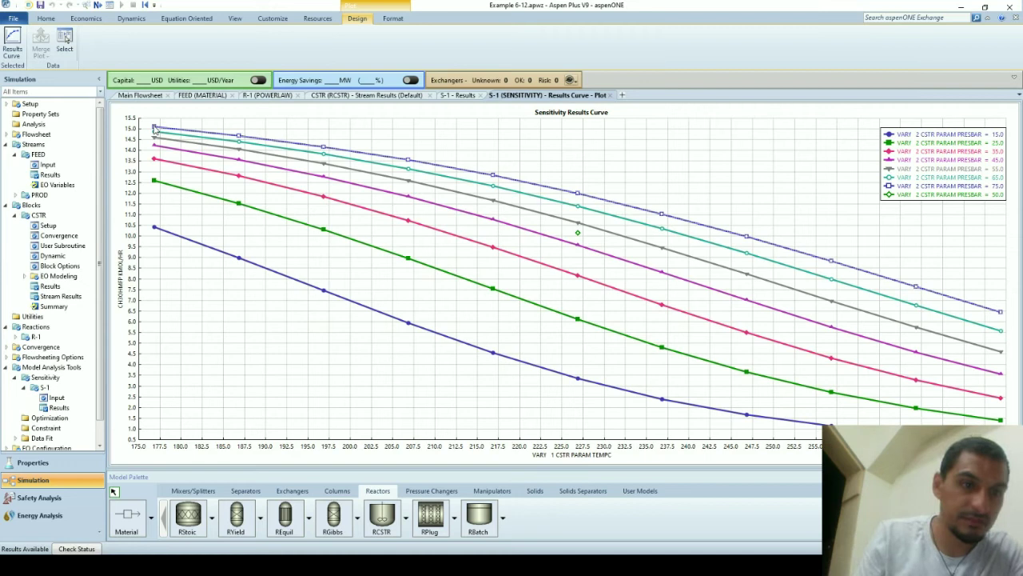
click(136, 231)
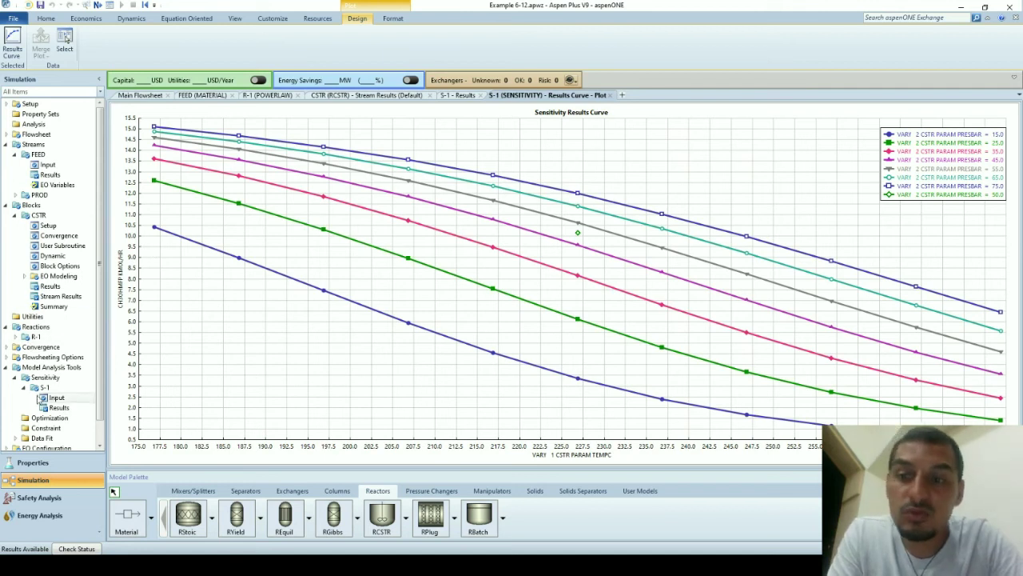
Step: Create a second sensitivity analysis with the ID S-2
click(30, 381)
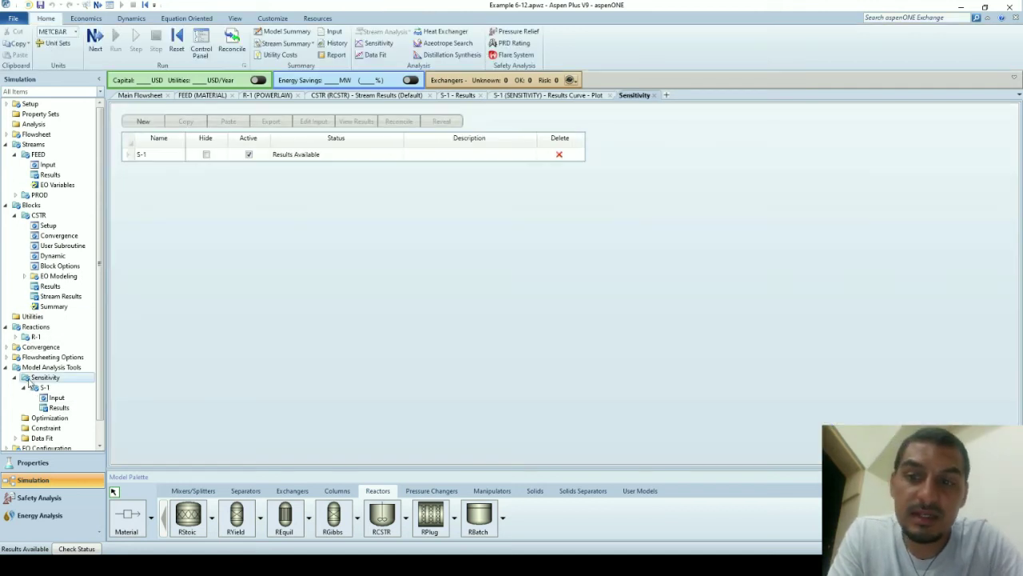
click(142, 122)
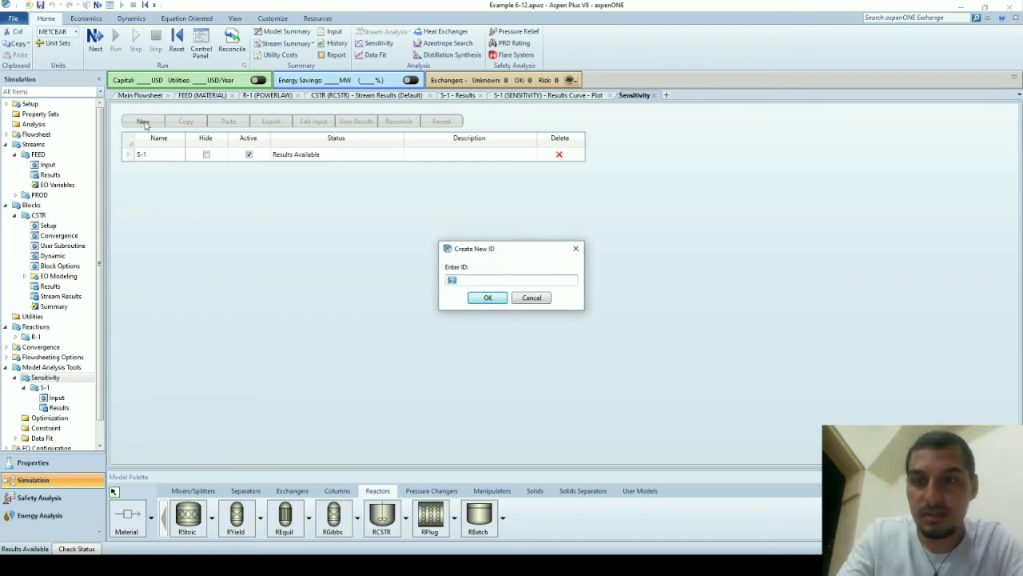
click(491, 301)
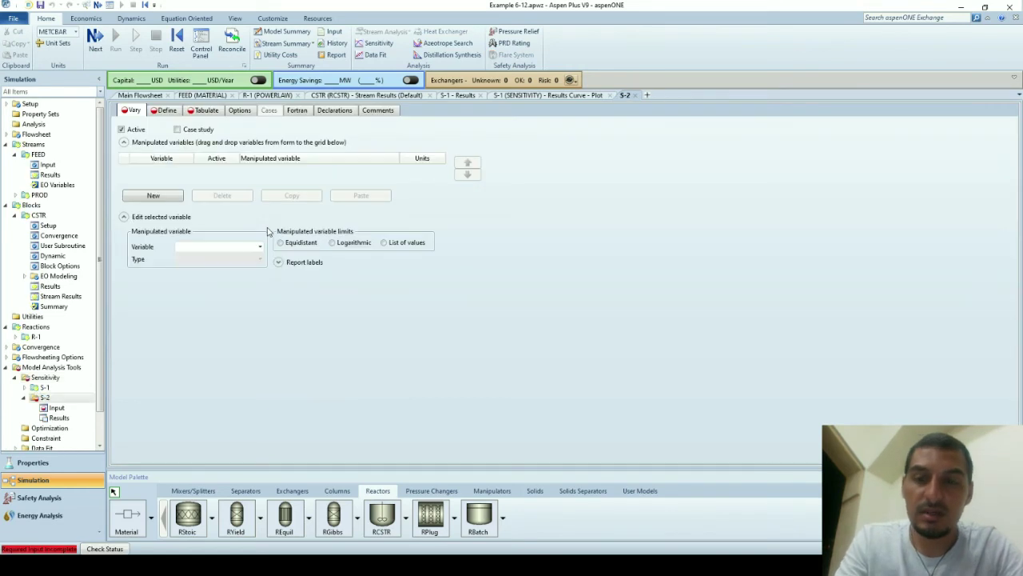
Step: Add manipulated variable 1 to sensitivity S-2 with the type Mole-Flow
click(225, 245)
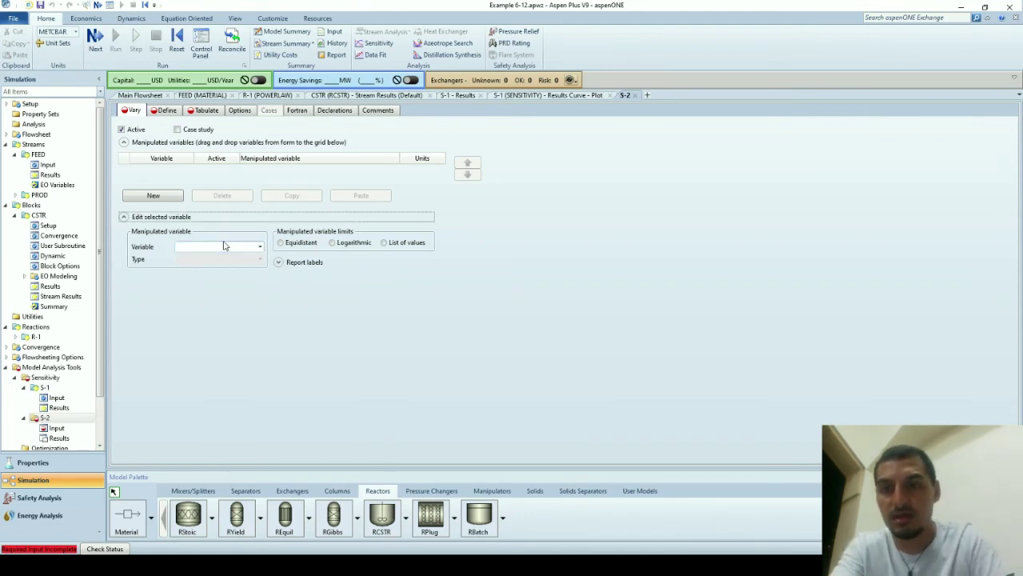
click(224, 246)
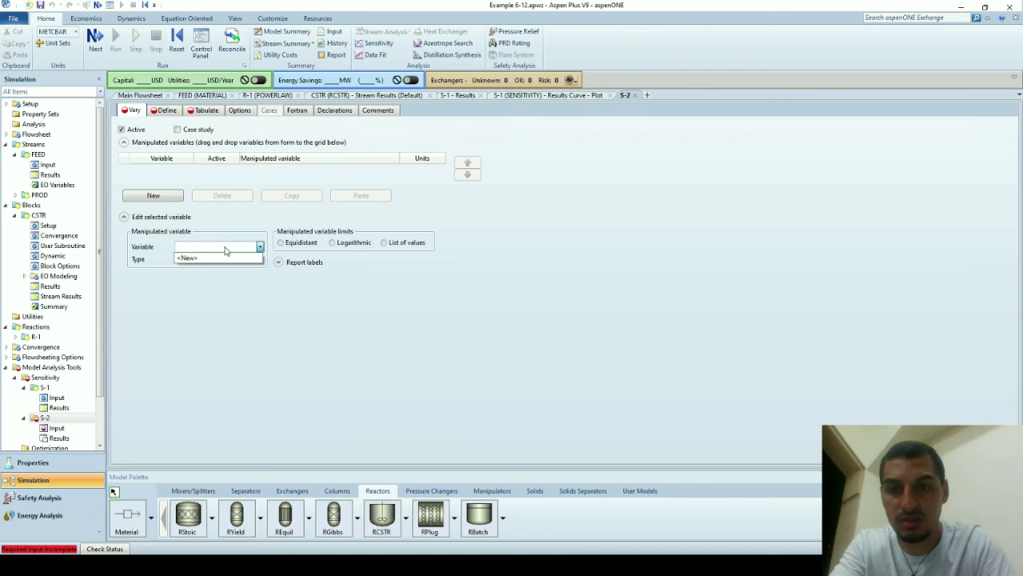
click(208, 259)
click(203, 264)
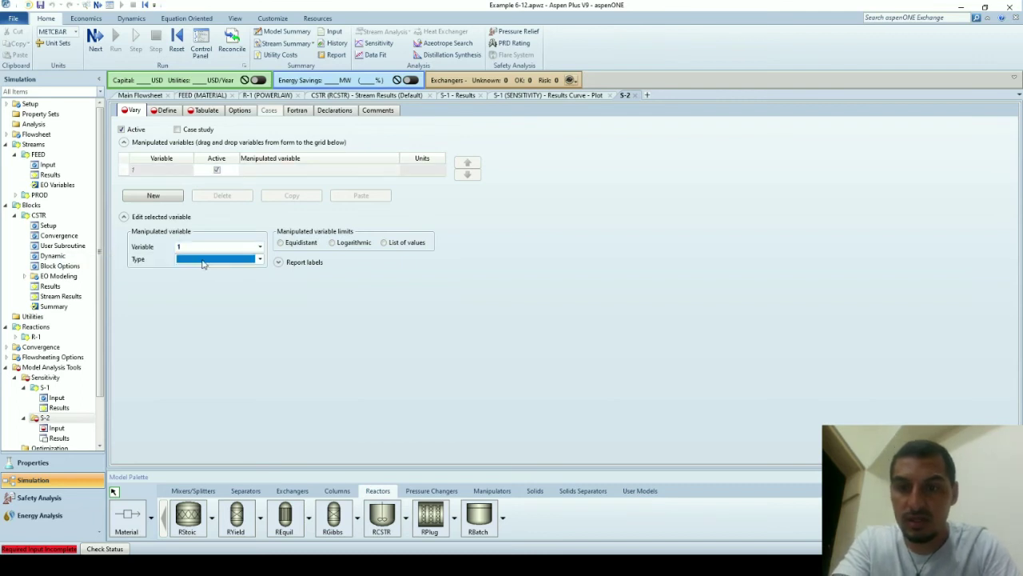
scroll(203, 264, down, 1)
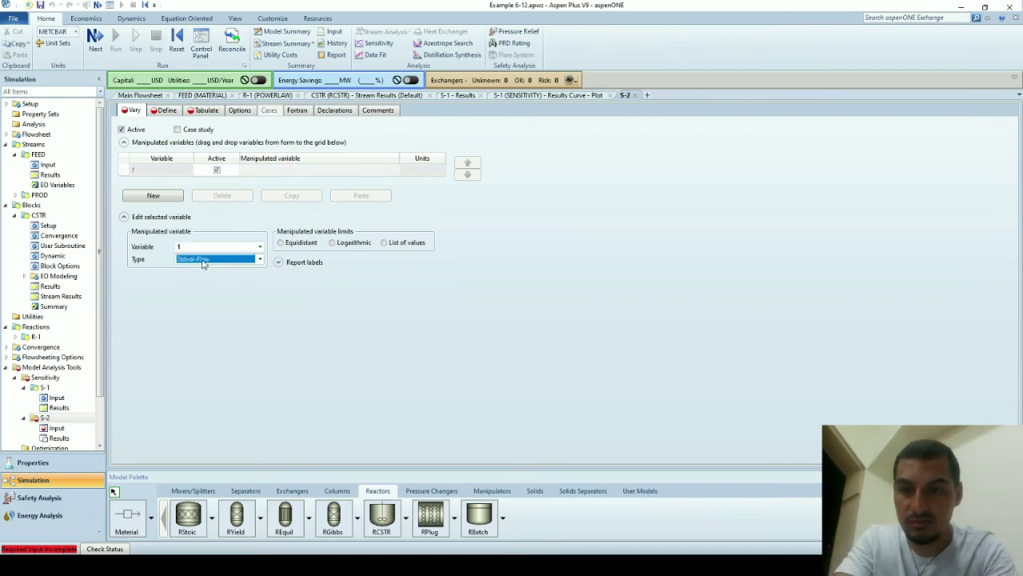
scroll(203, 264, down, 1)
scroll(203, 264, up, 1)
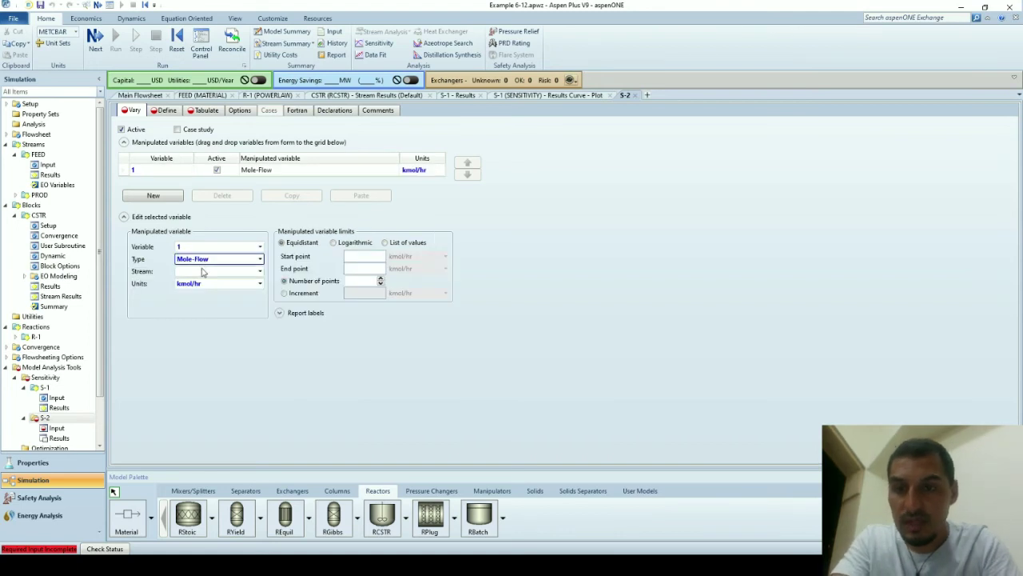
click(203, 264)
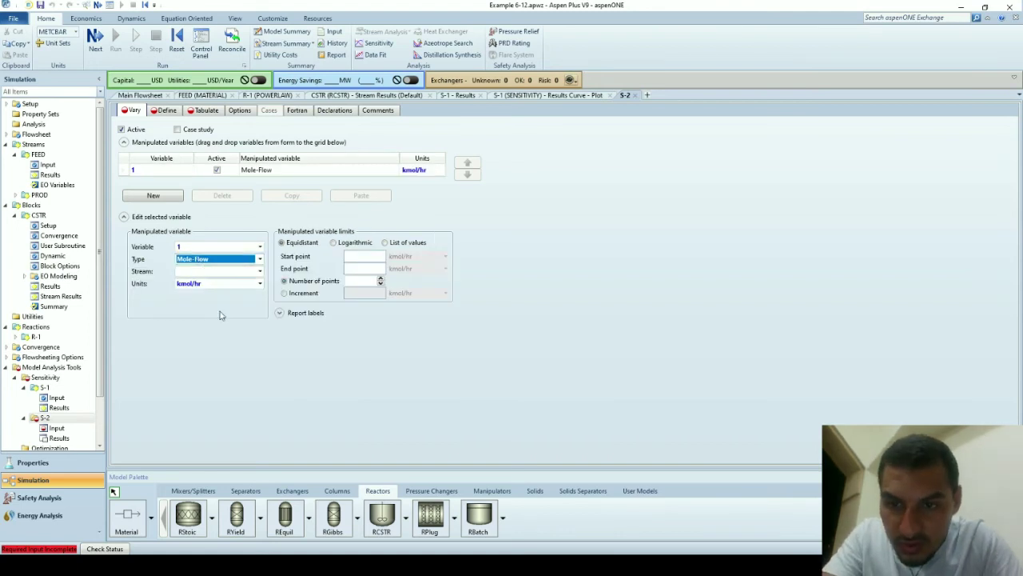
click(260, 259)
click(137, 348)
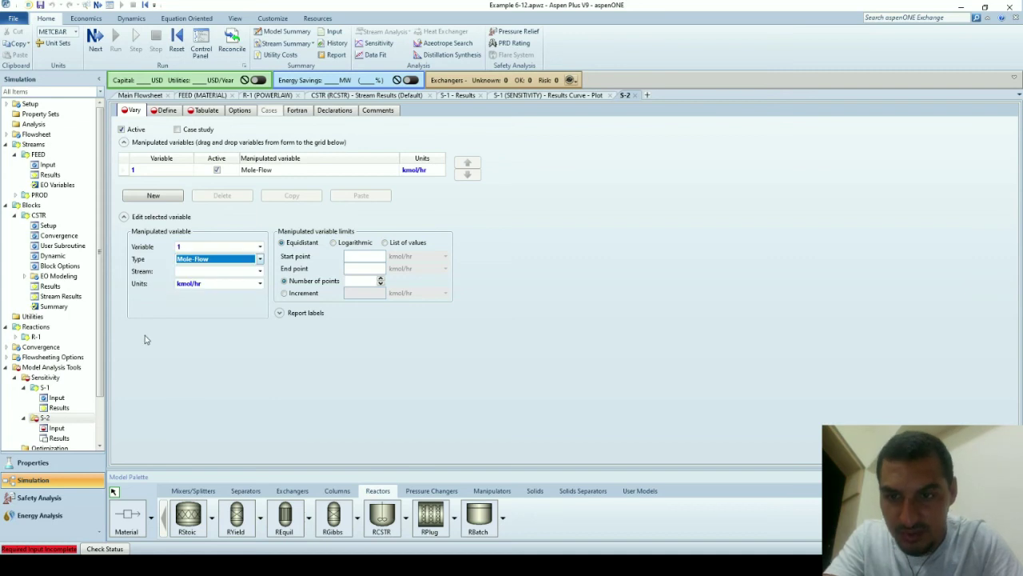
Step: Set manipulated variable 1 to stream FEED, substream MIXED, component CO2
click(199, 273)
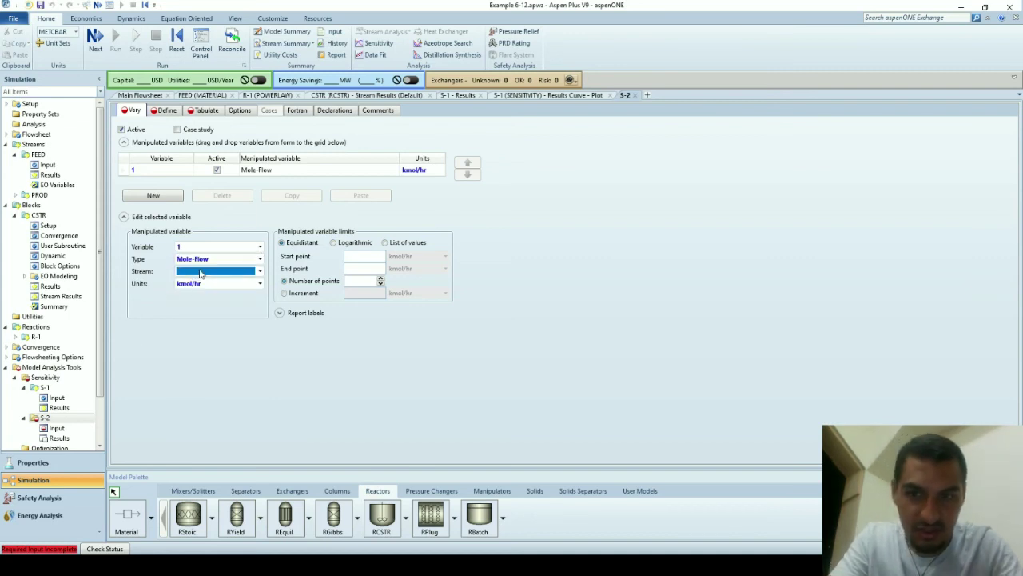
key(Down)
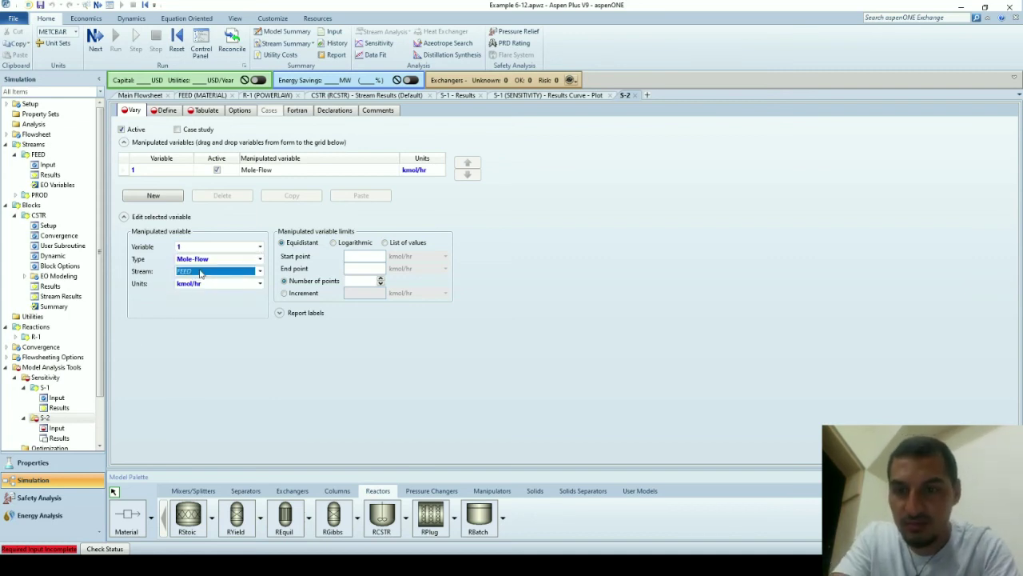
click(215, 296)
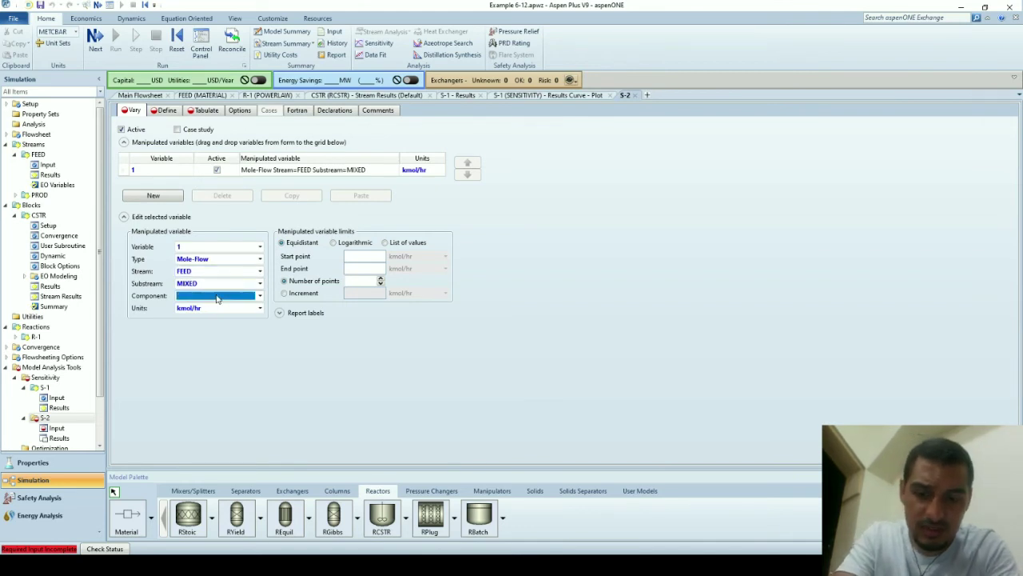
key(Down)
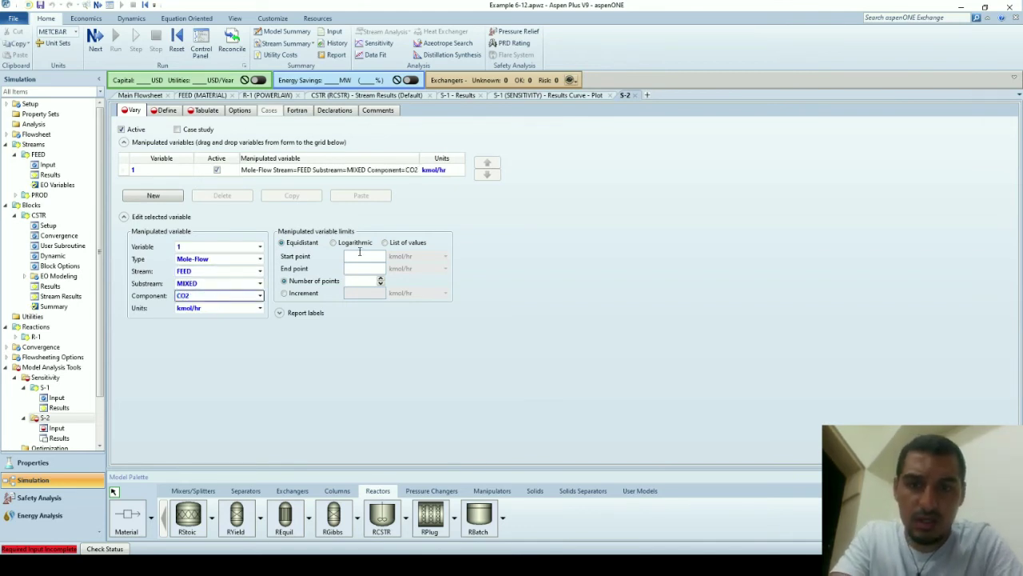
Step: Set manipulated variable 1's limits to start at 1 and end at 71 kmol/hr with an increment of 10
click(358, 257)
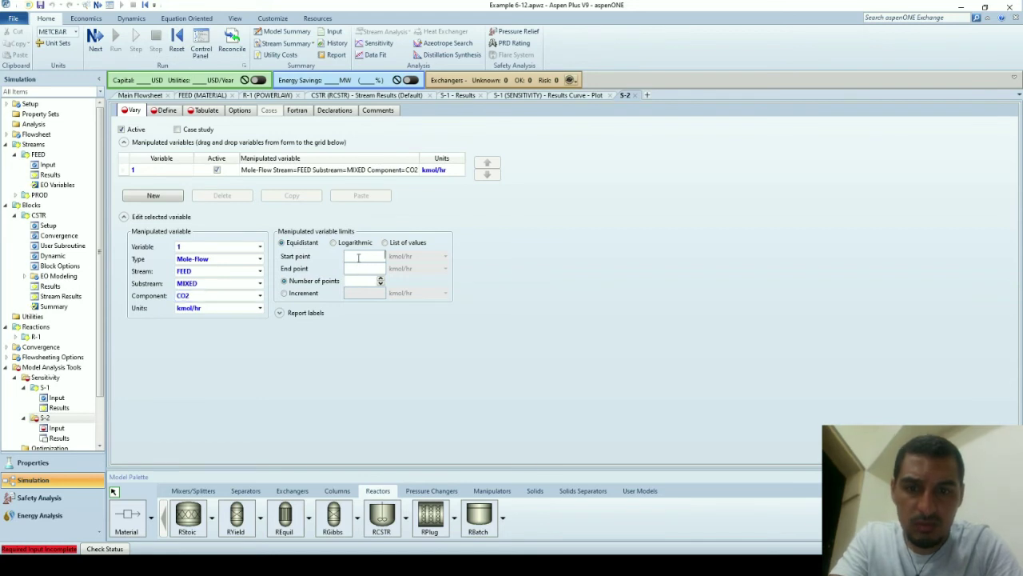
text(1)
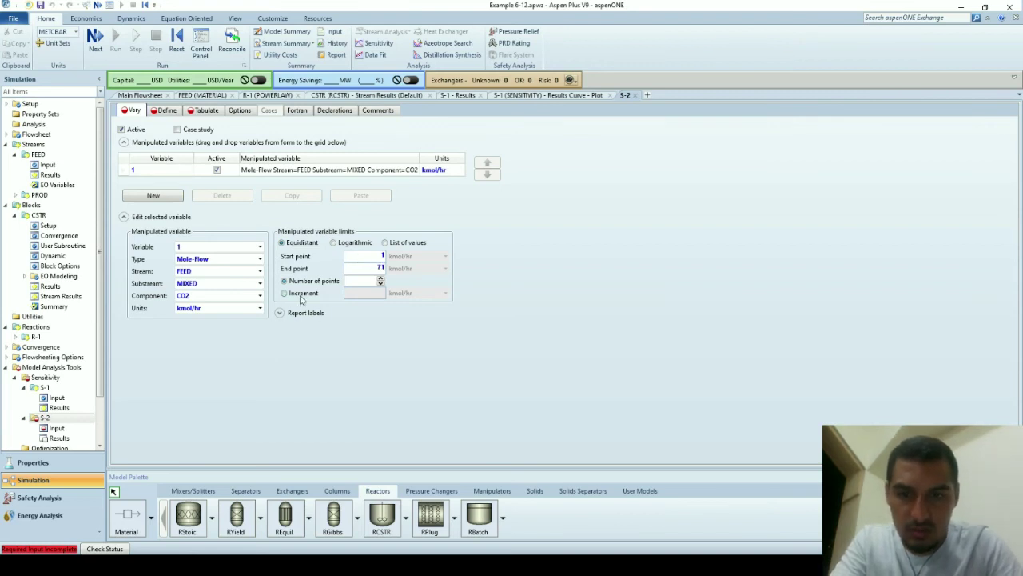
click(303, 295)
click(356, 293)
text(10)
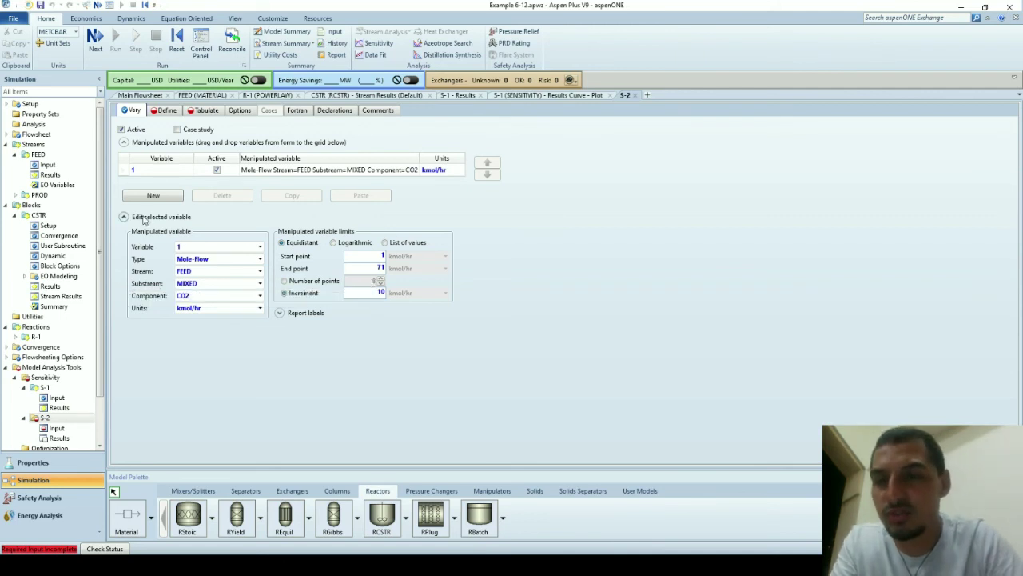
Step: Add manipulated variable 2 to sensitivity S-2 with the type Mole-Flow
click(189, 246)
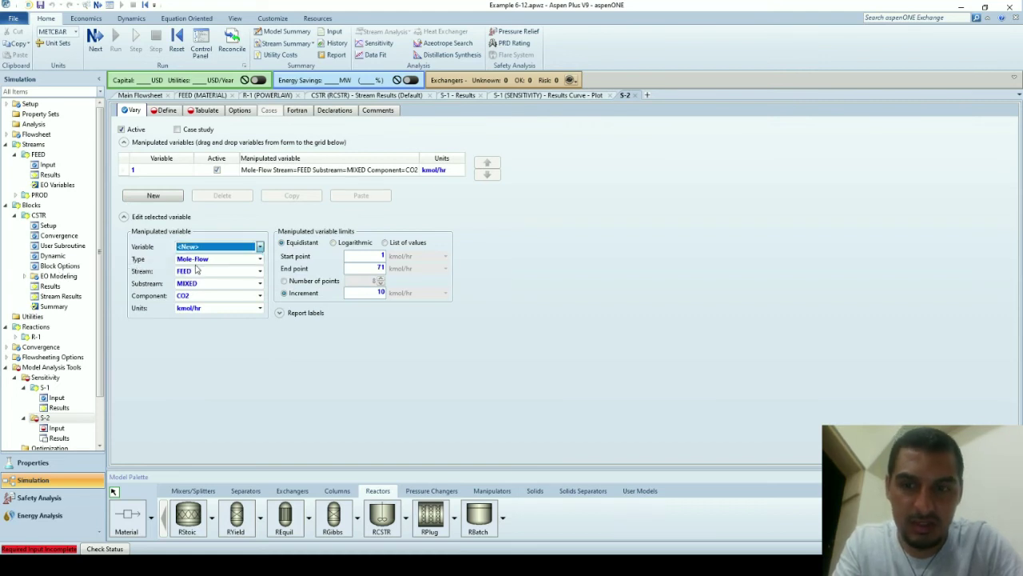
text(2)
click(197, 263)
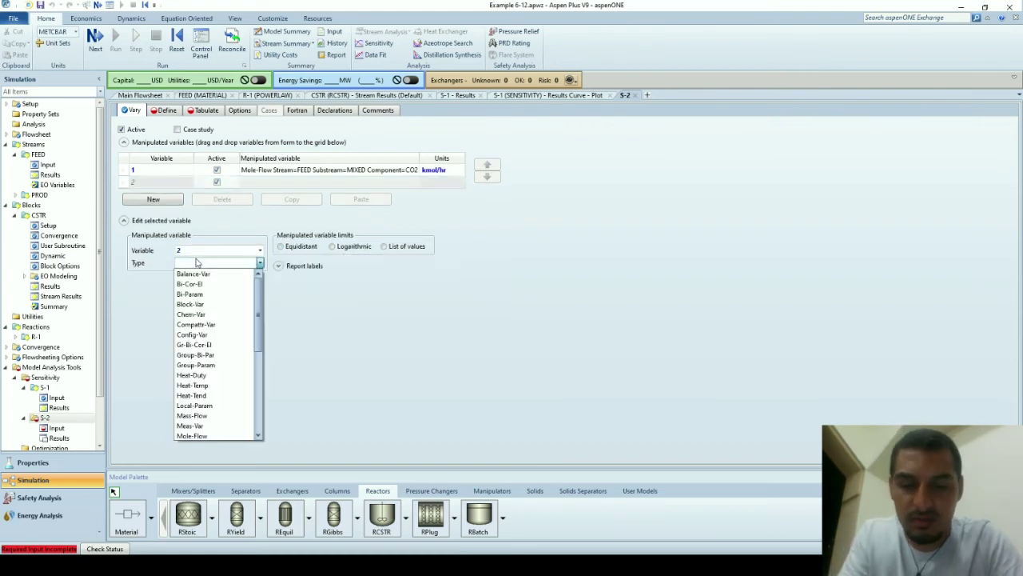
key(m)
key(Down)
key(Down)
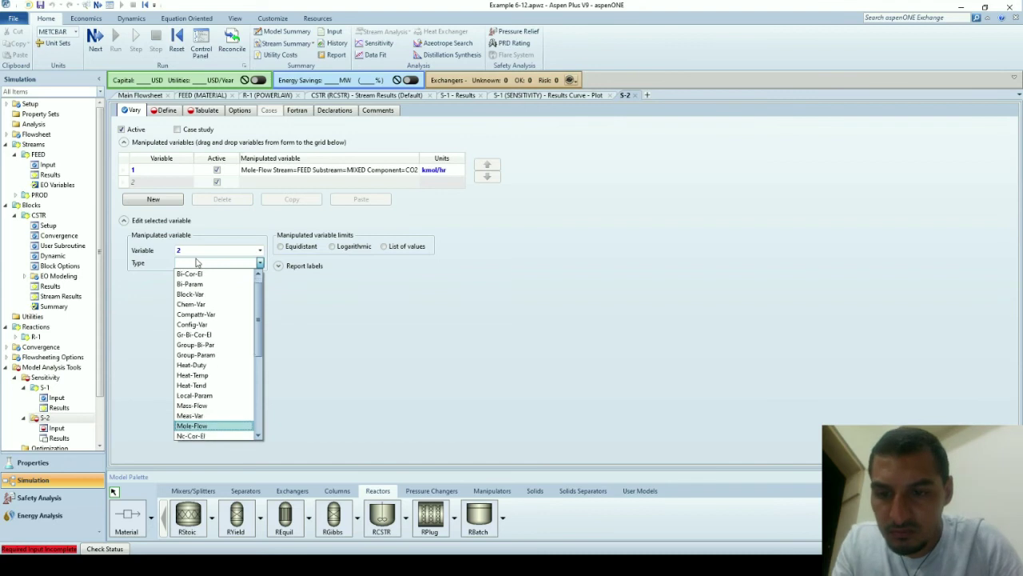
key(Return)
Step: Set manipulated variable 2 to stream FEED, substream MIXED, component H2
click(197, 274)
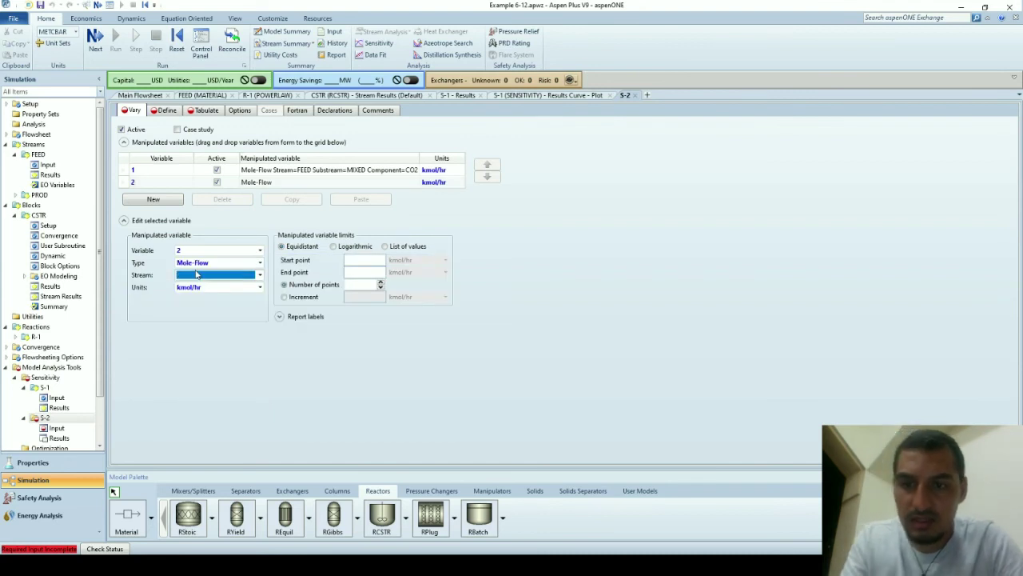
text(FEED)
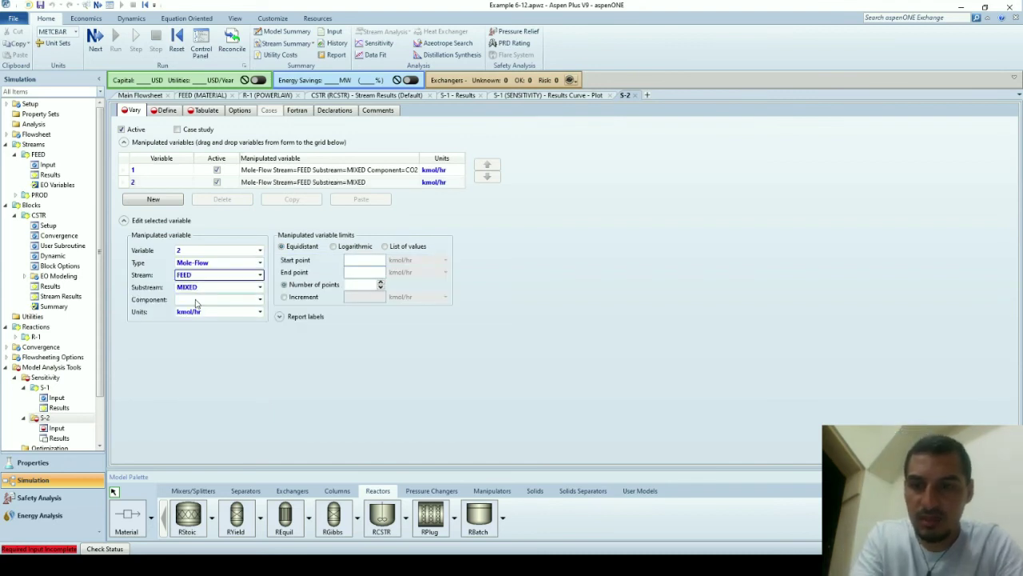
click(196, 300)
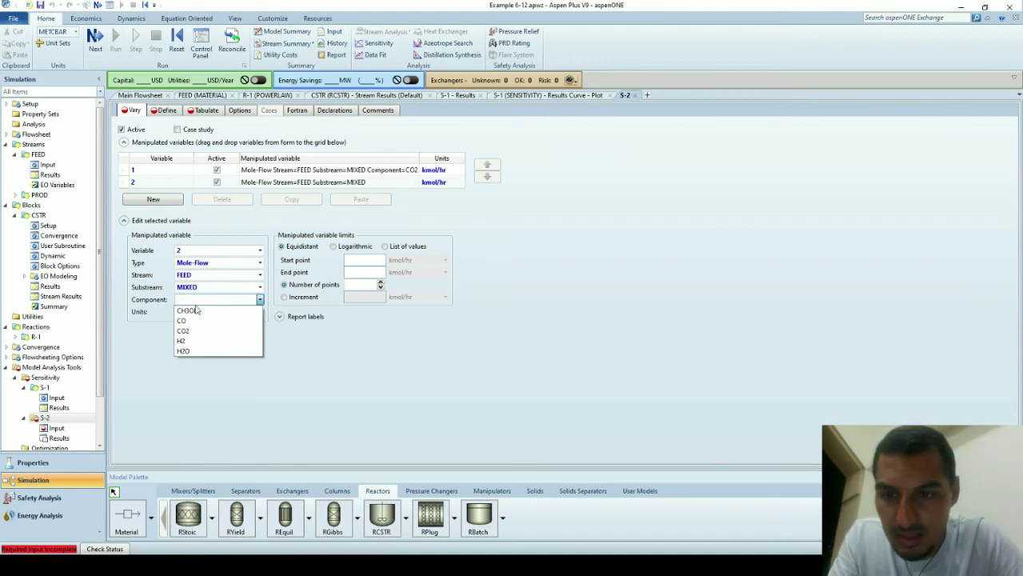
click(200, 341)
Step: Set manipulated variable 2's limits to start at 1 and end at 71 kmol/hr with an increment of 10
click(376, 264)
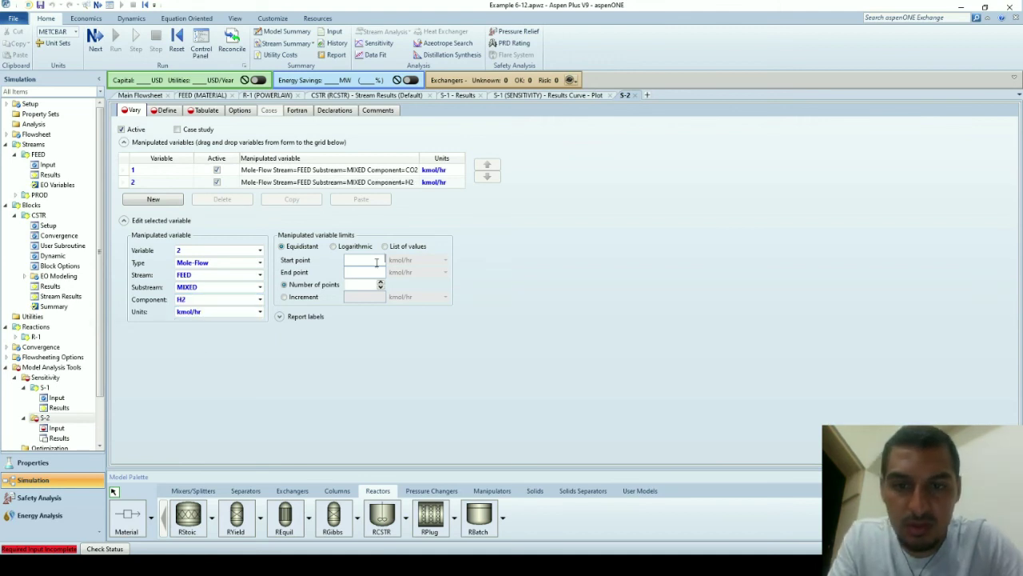
text(1)
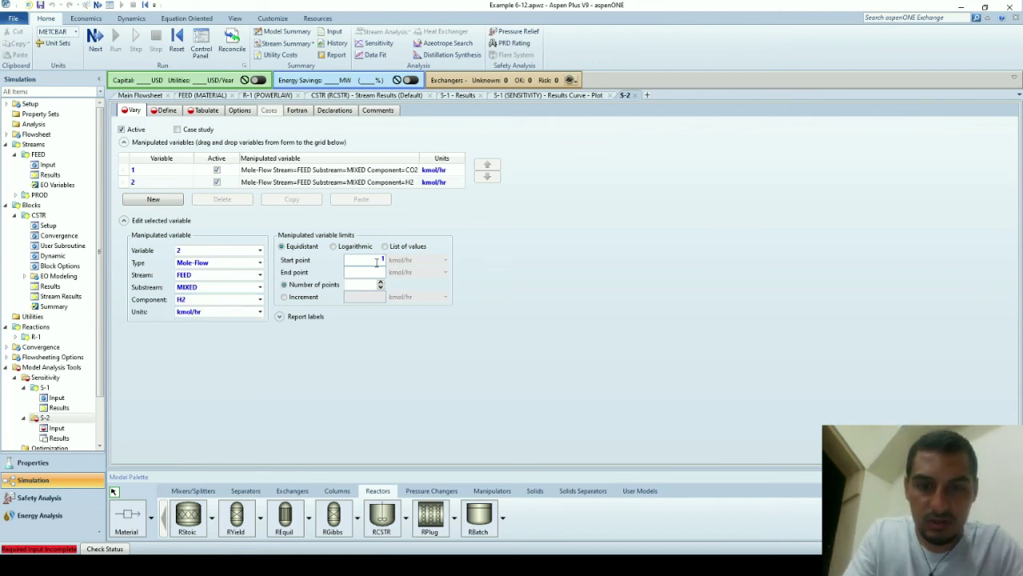
key(Tab)
text(7)
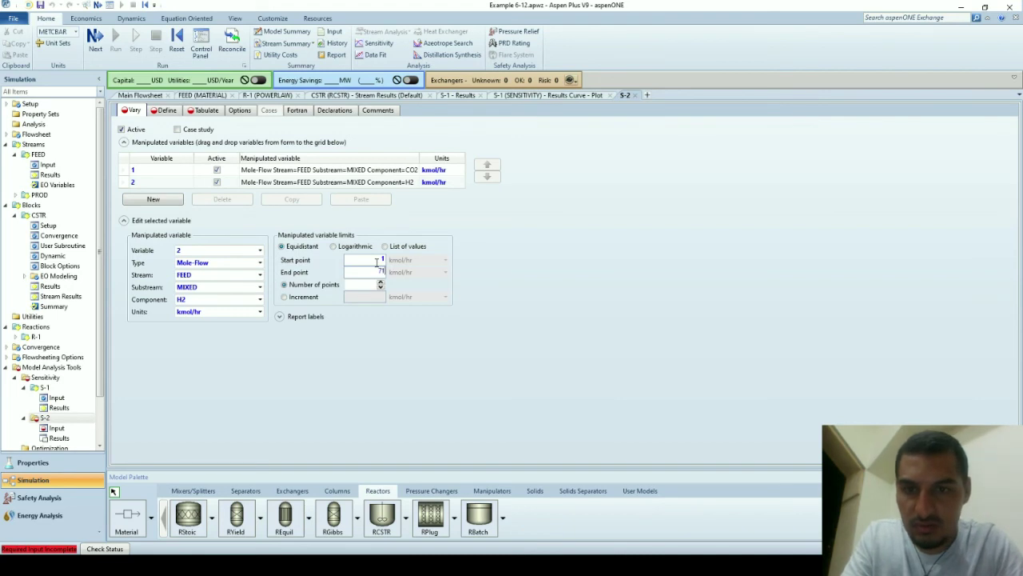
text(1)
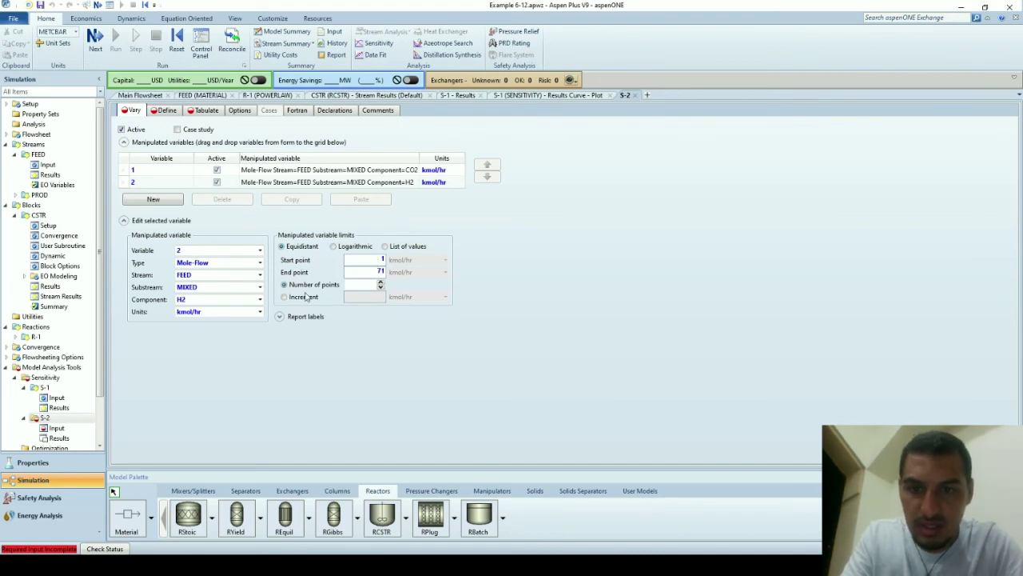
click(306, 297)
click(357, 297)
text(8)
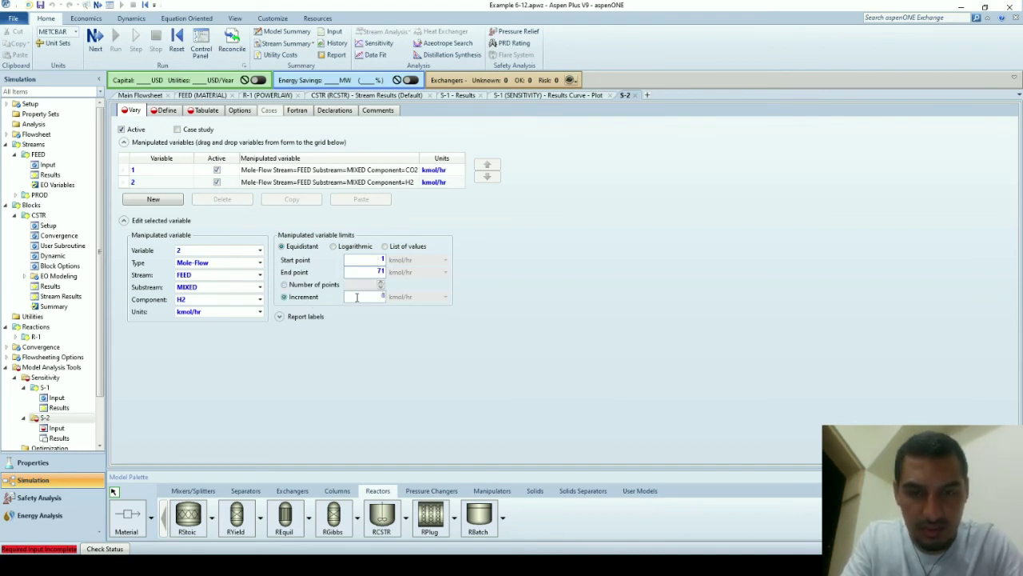
key(Tab)
key(shift+Tab)
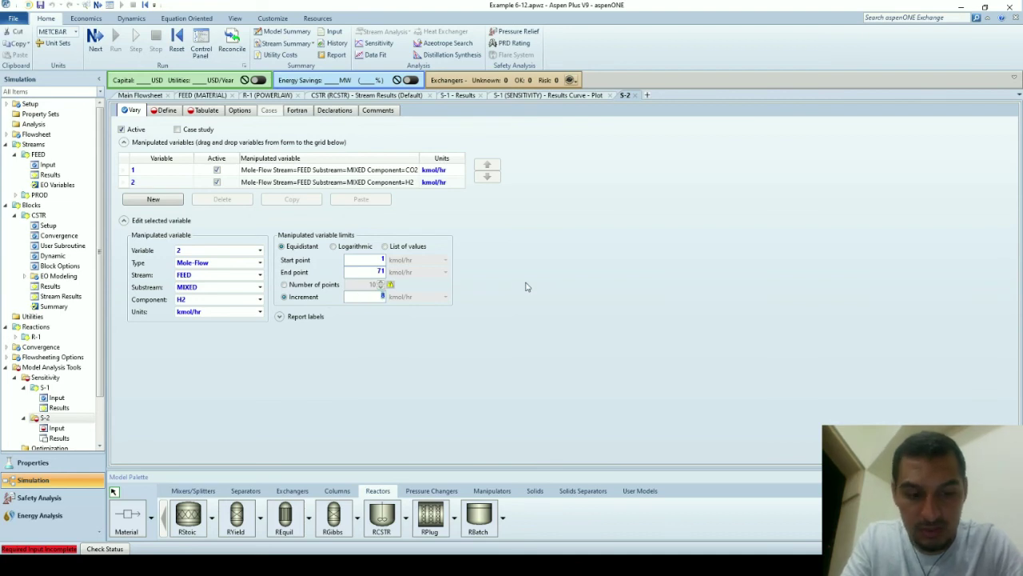
text(10)
key(Tab)
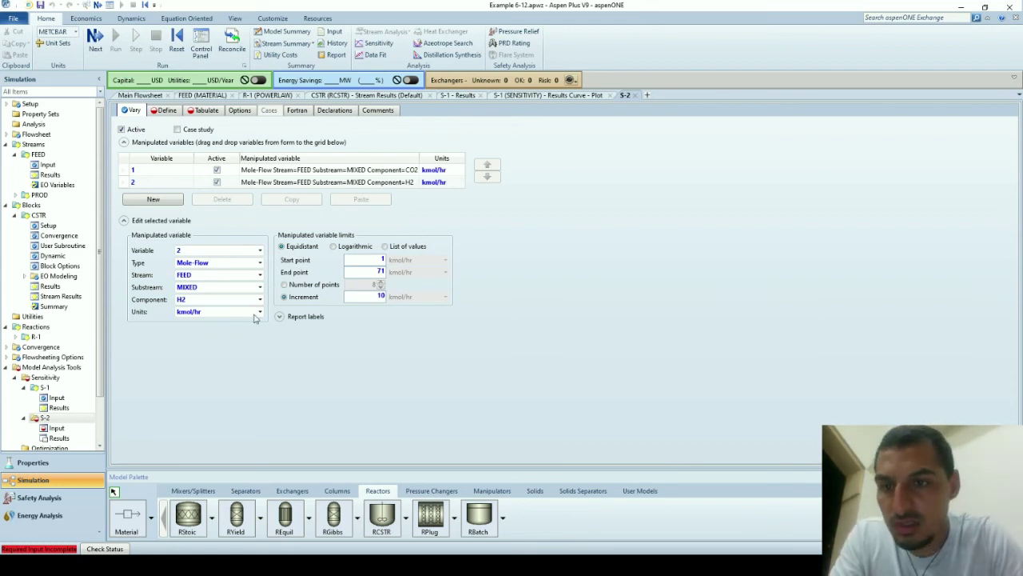
Step: Add a sampled variable named MFCH3OHP to the definitions of sensitivity S-2
click(167, 111)
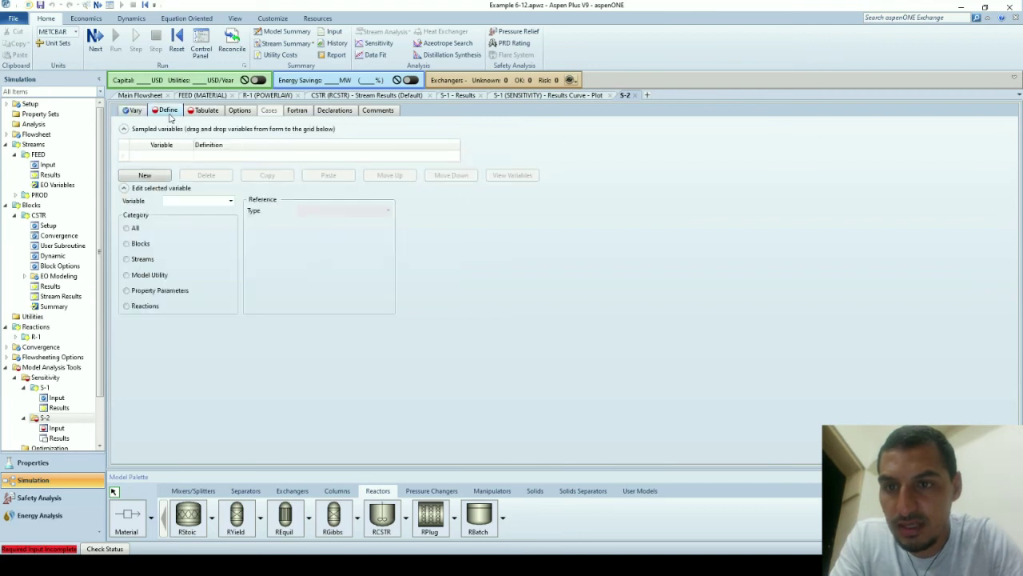
click(176, 160)
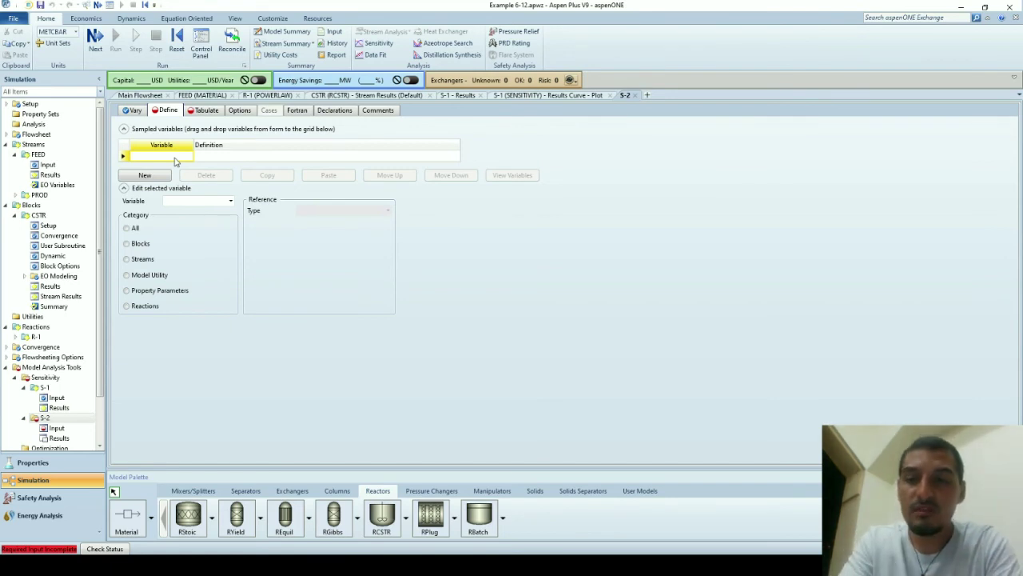
text(MF)
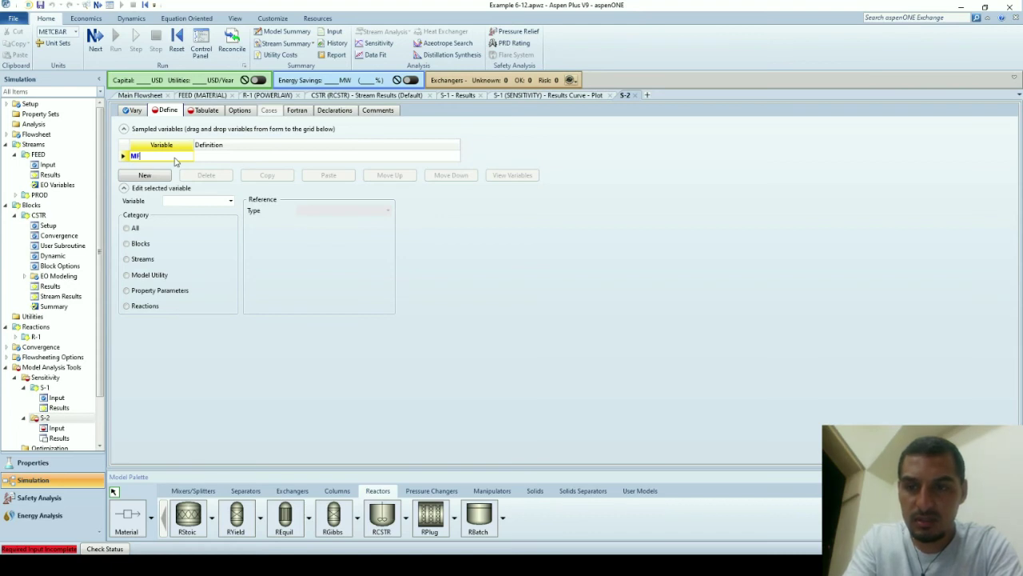
text(CH3)
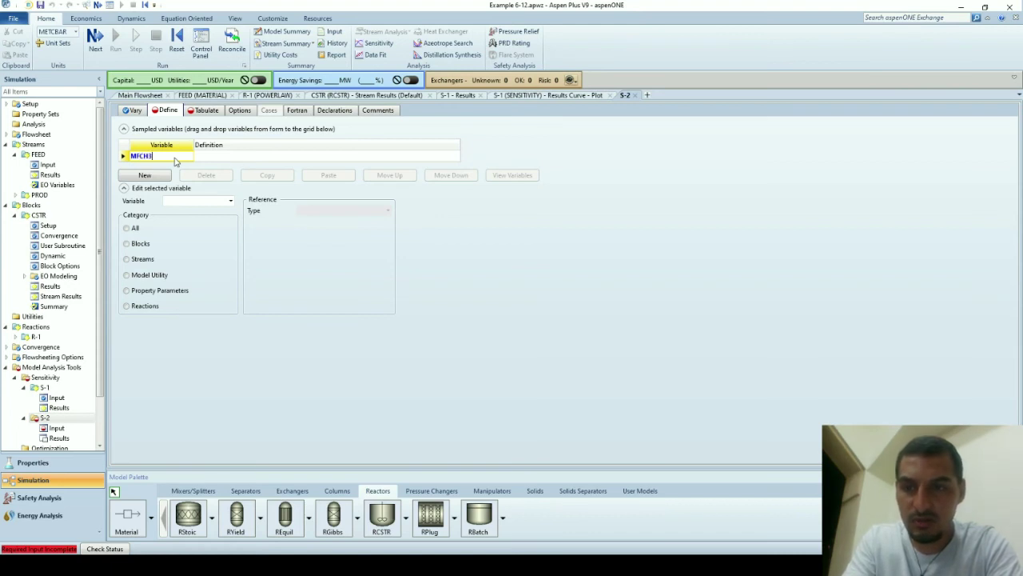
text(OH)
key(BackSpace)
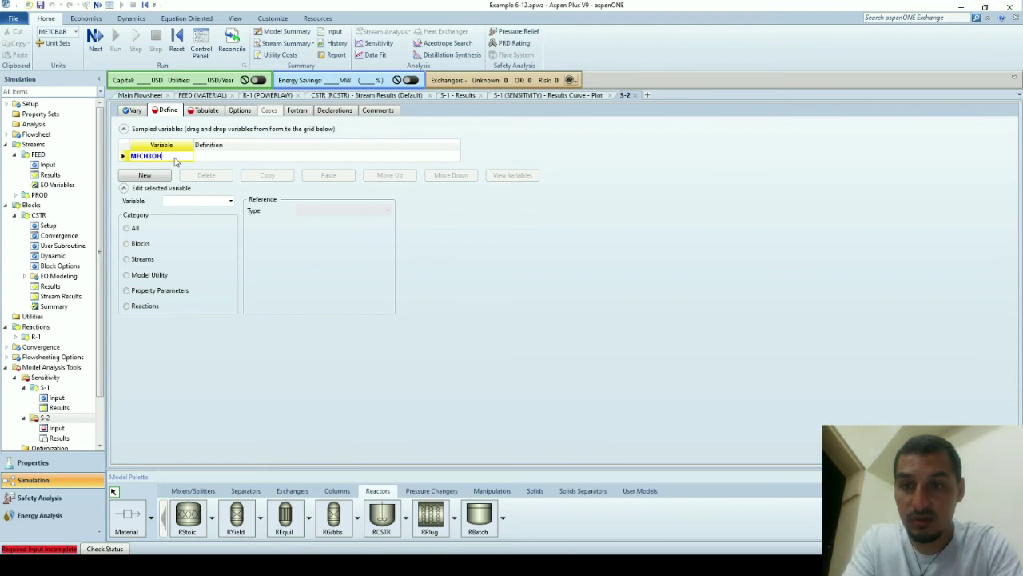
text(P)
key(Return)
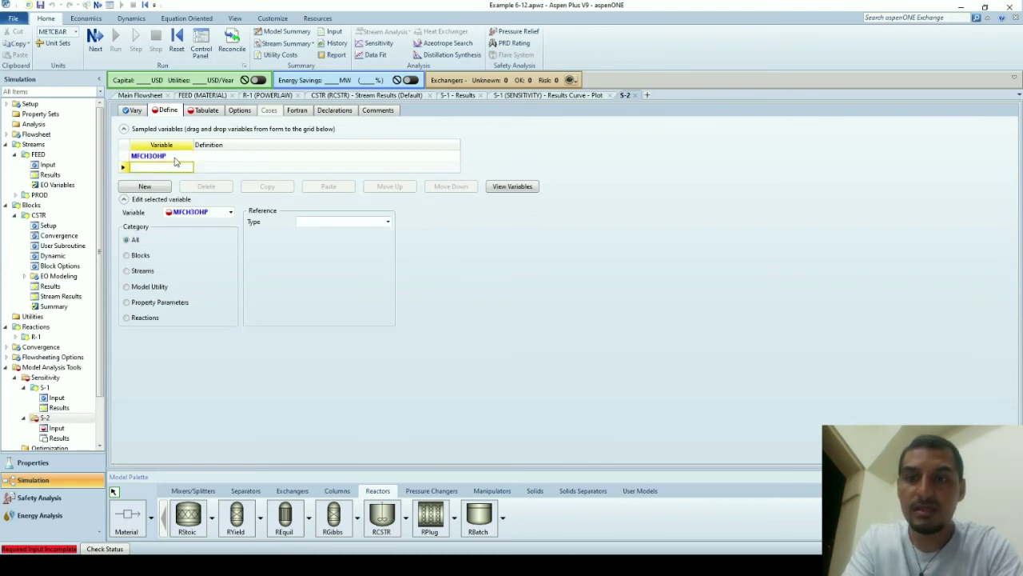
Step: Add a second sampled variable named MFCO2P to sensitivity S-2
text(MF)
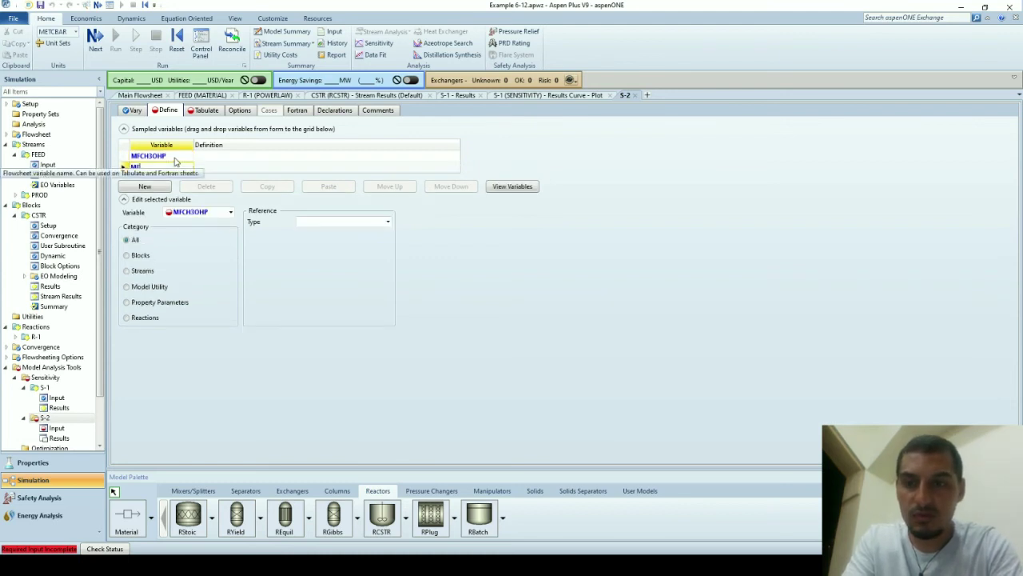
text(CO2)
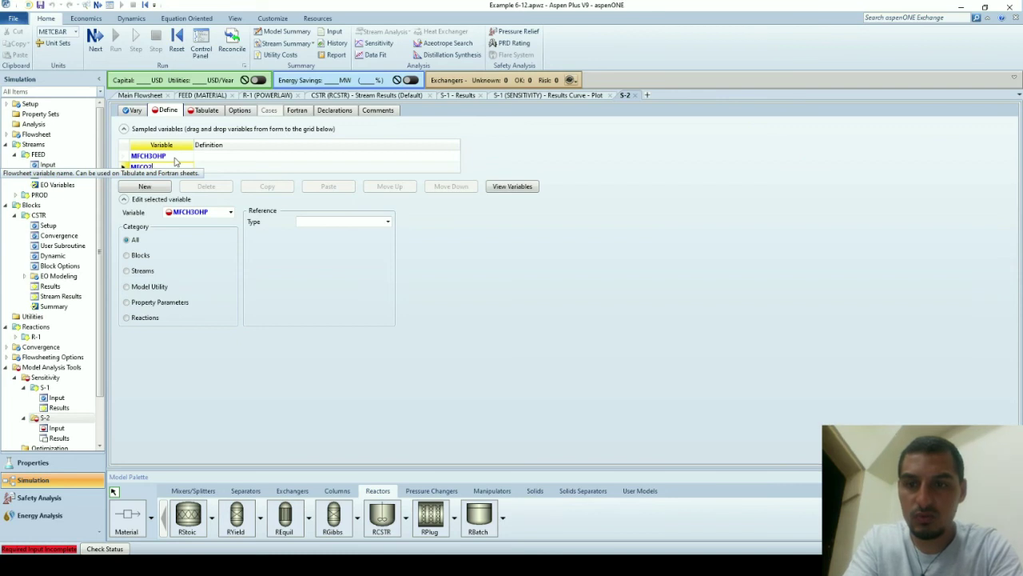
text(P)
key(Return)
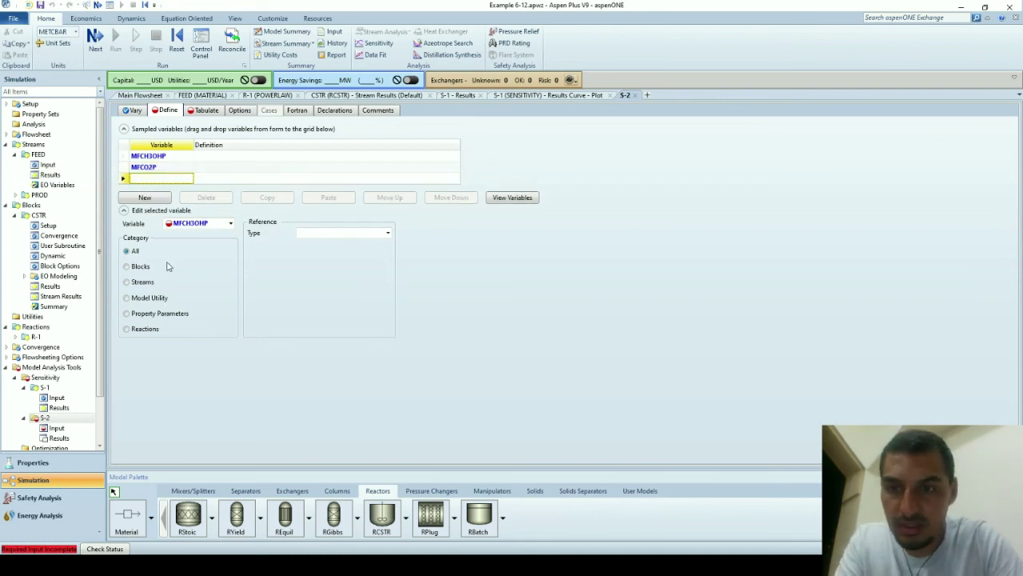
Step: Define MFCH3OHP in the Streams category as the Mole-Flow of component CH3OH in stream PROD, substream MIXED
click(132, 283)
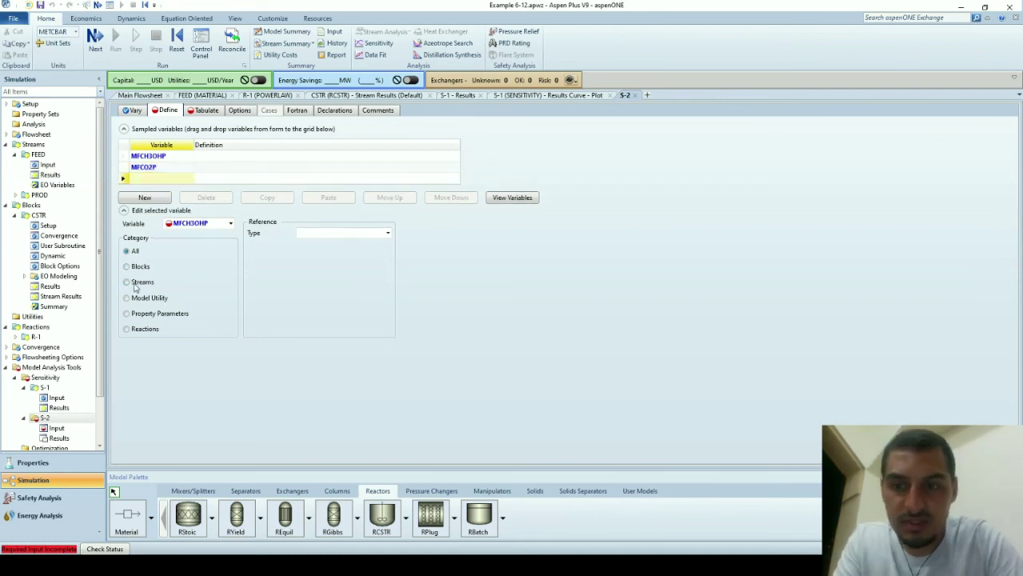
click(347, 231)
text(mole-flow)
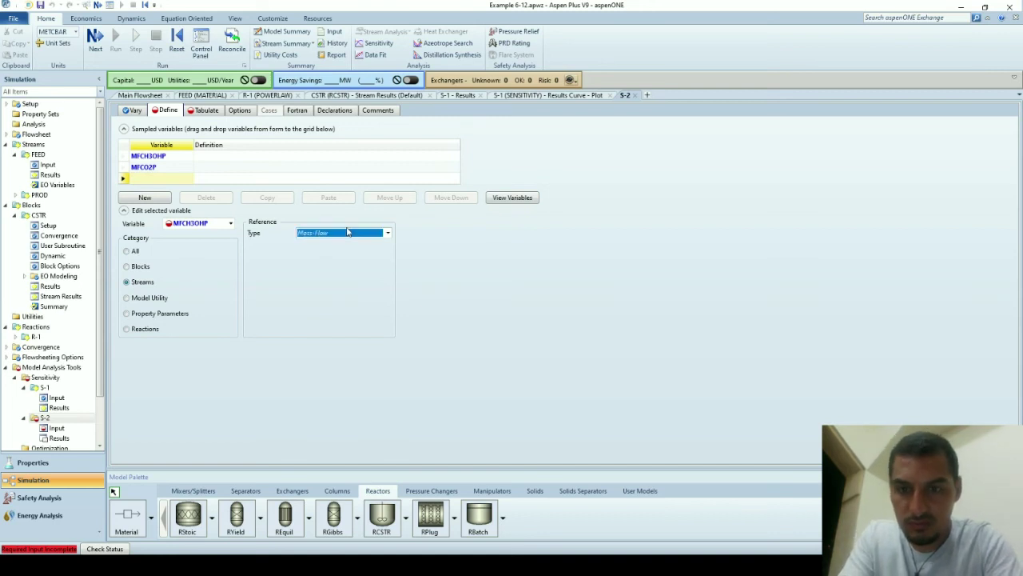
key(Return)
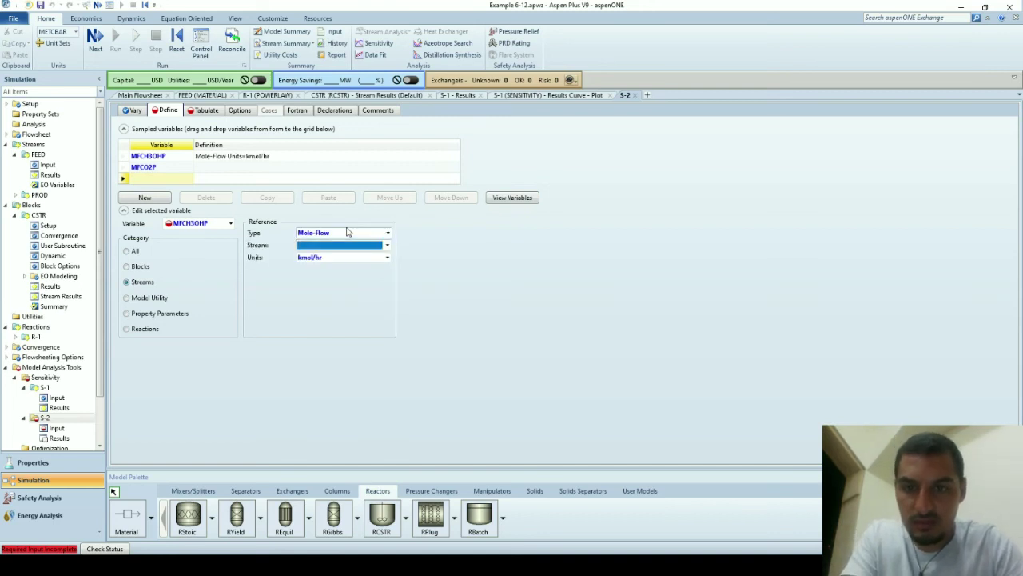
text(prod)
key(Return)
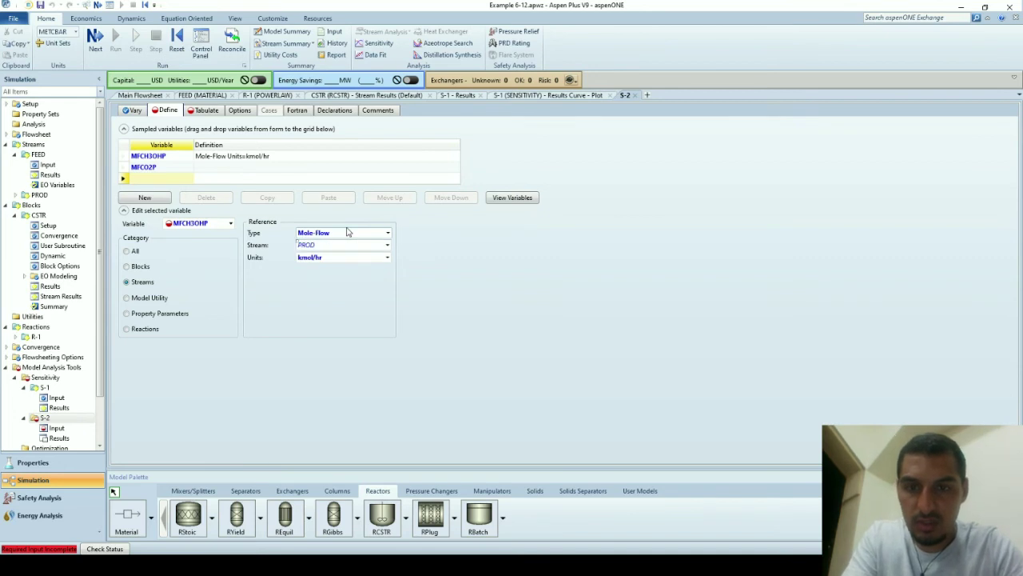
key(Return)
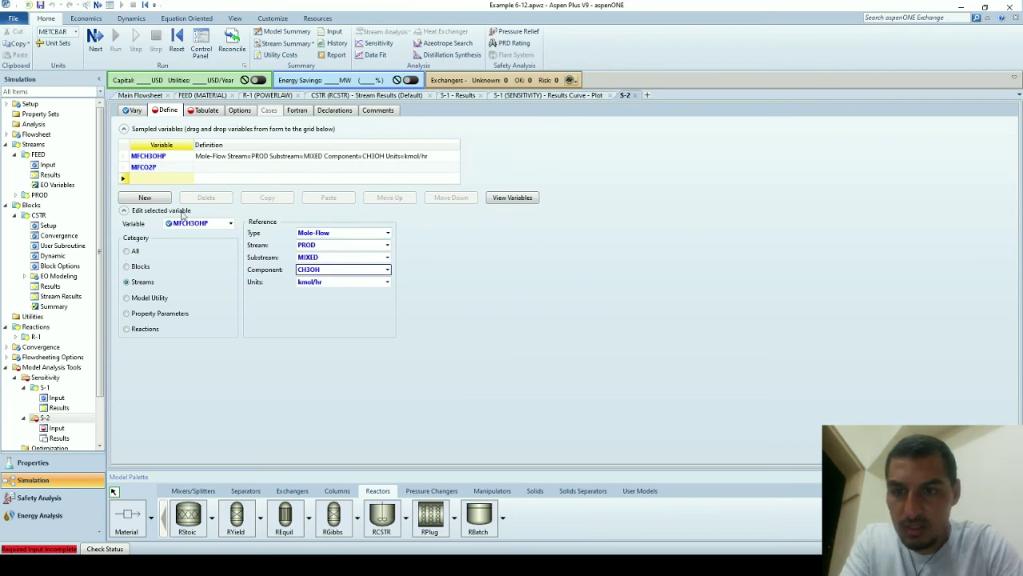
Step: Define MFCO2P in the Streams category as the Mole-Flow of component CO2 in stream PROD, substream MIXED
click(231, 223)
click(211, 244)
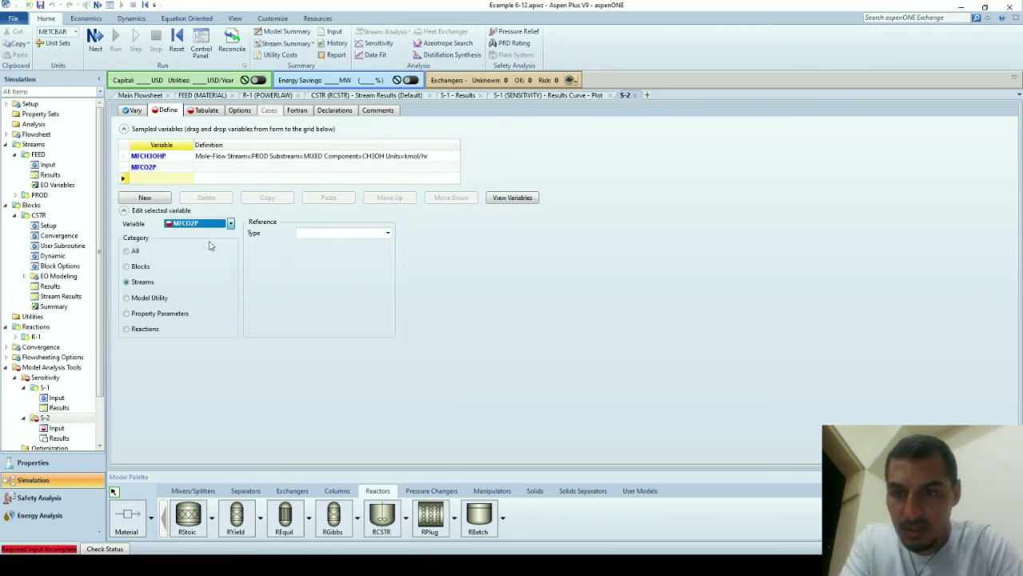
click(154, 282)
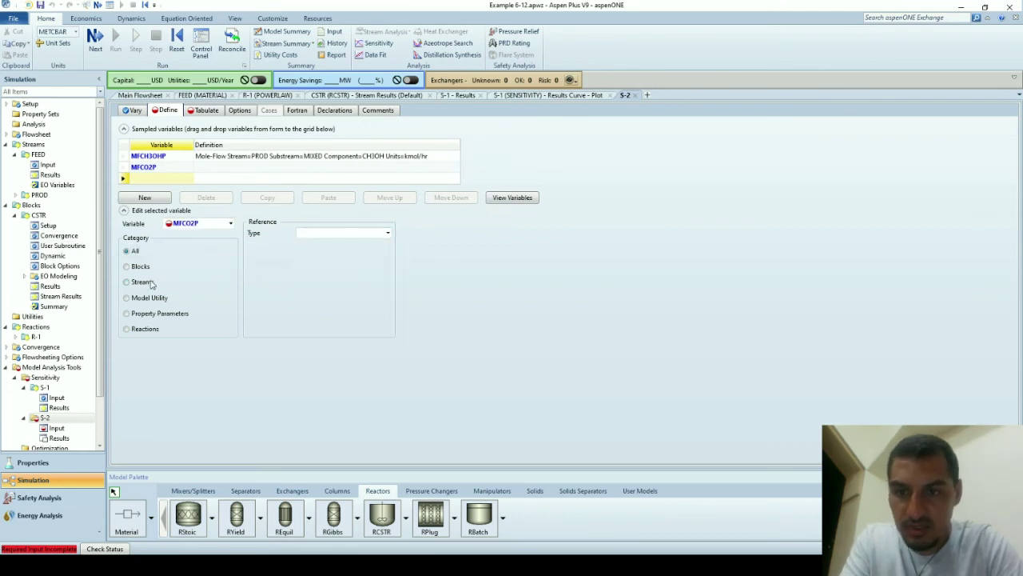
click(358, 232)
text(Mole-Flow)
key(Return)
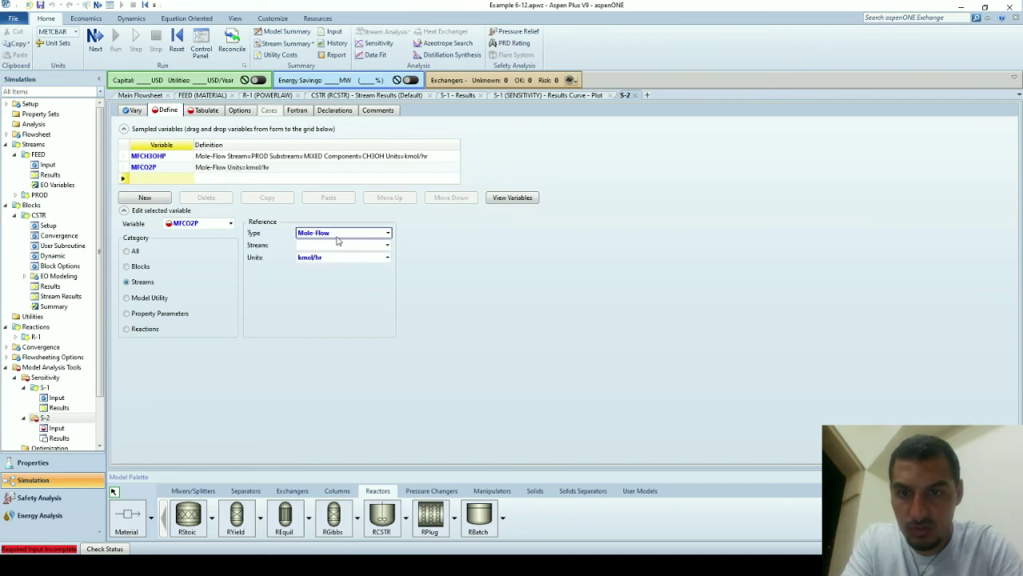
click(327, 246)
key(Return)
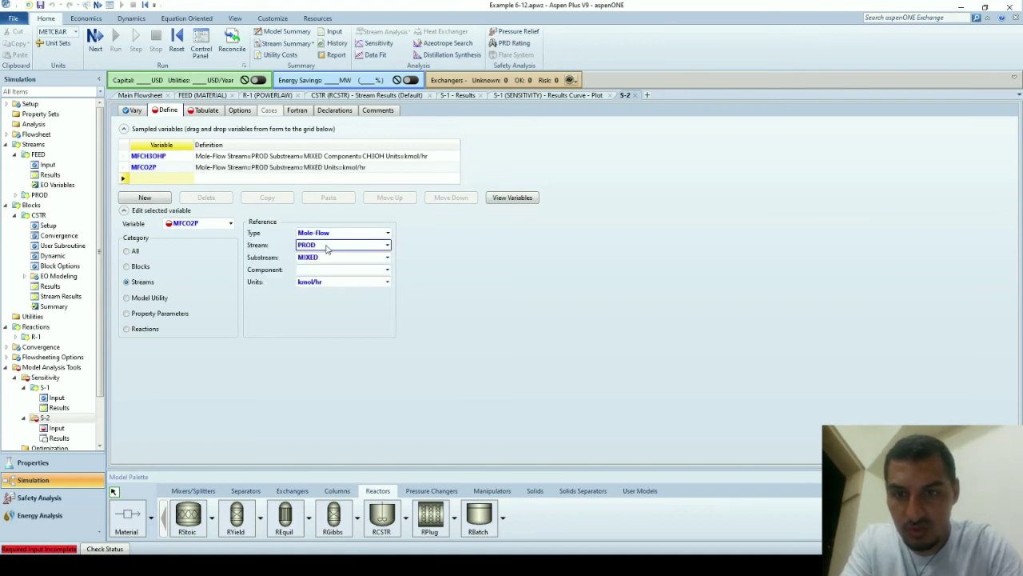
click(314, 274)
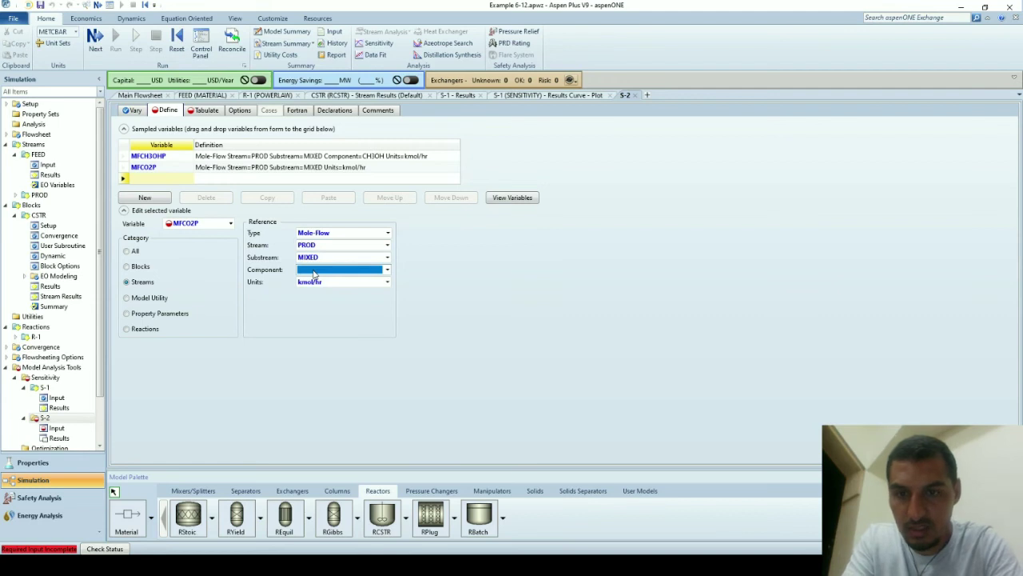
text(CO2)
key(Return)
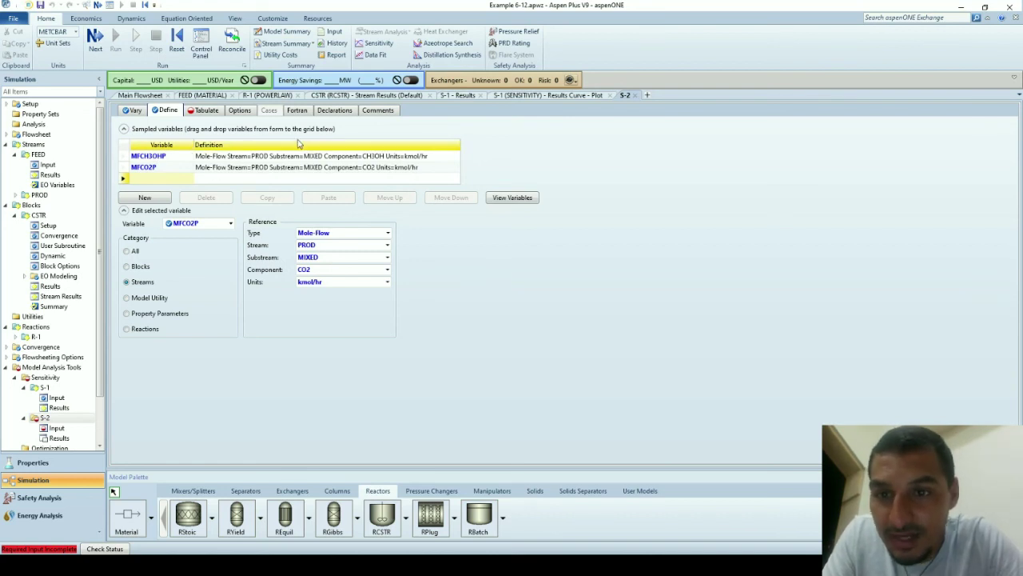
Step: Enter the Fortran statement S=MFCH3OHP/MFCO2P for sensitivity S-2, inserting both names from the defined variable list
click(298, 111)
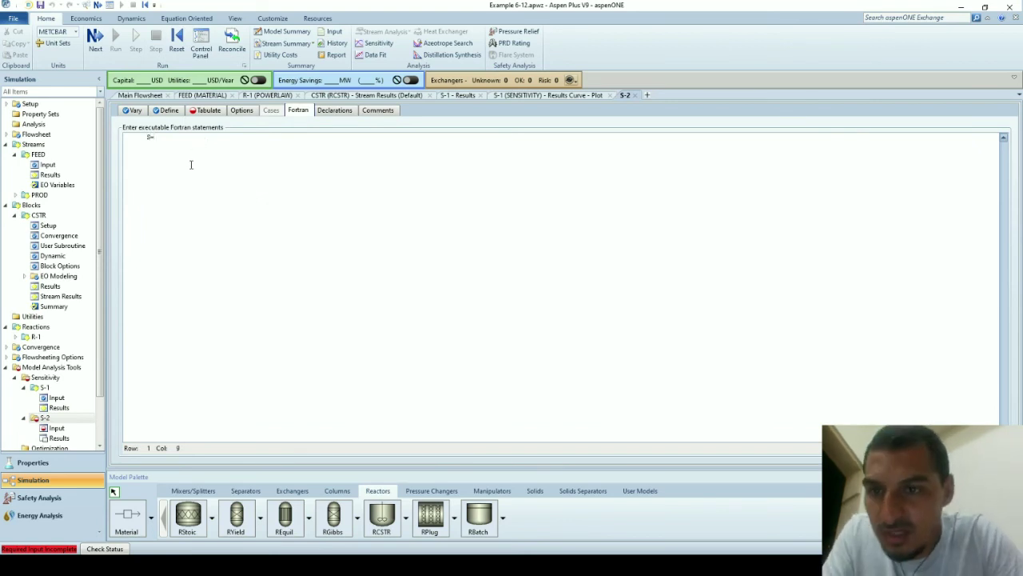
click(168, 110)
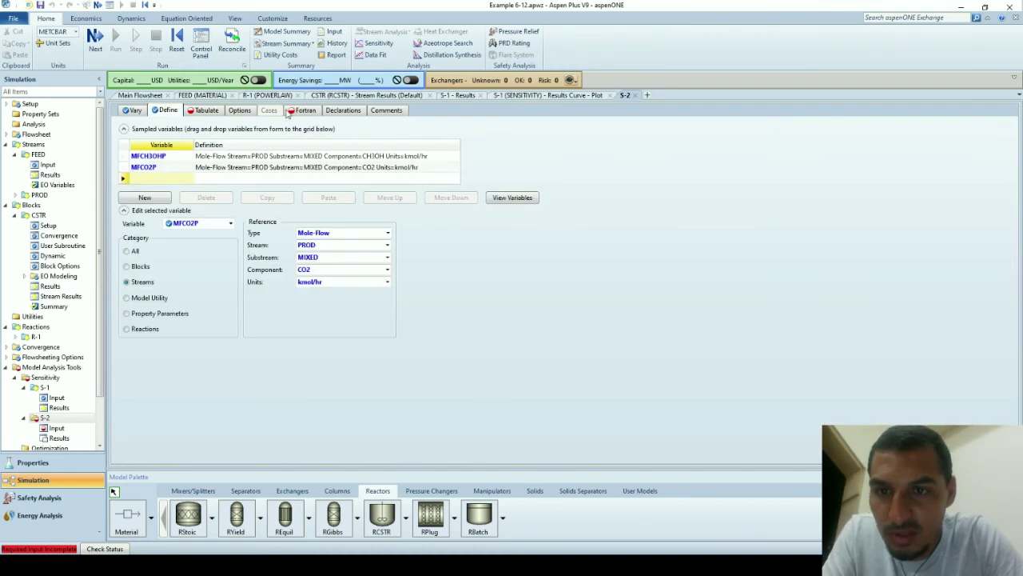
click(303, 110)
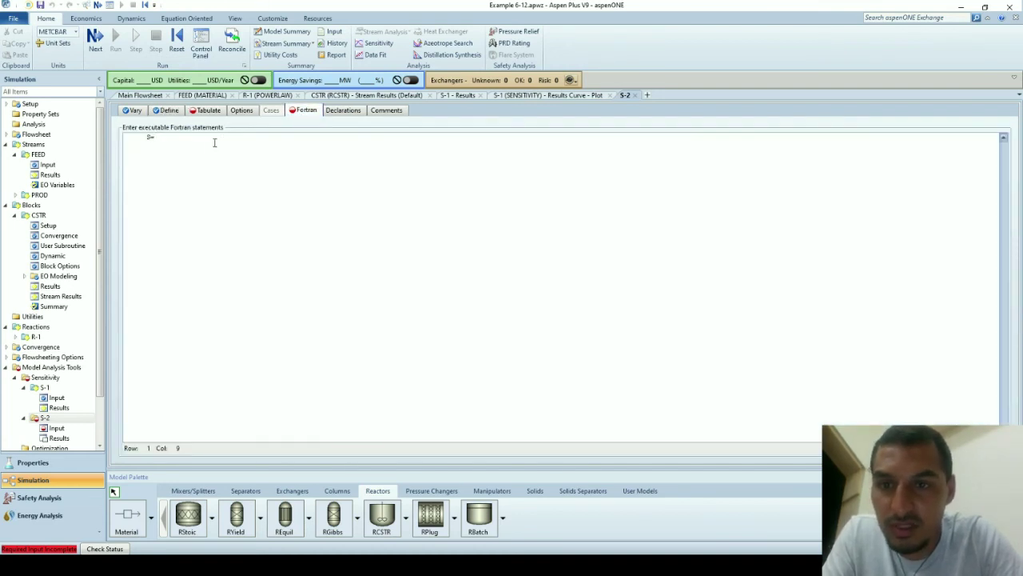
right_click(214, 146)
click(179, 239)
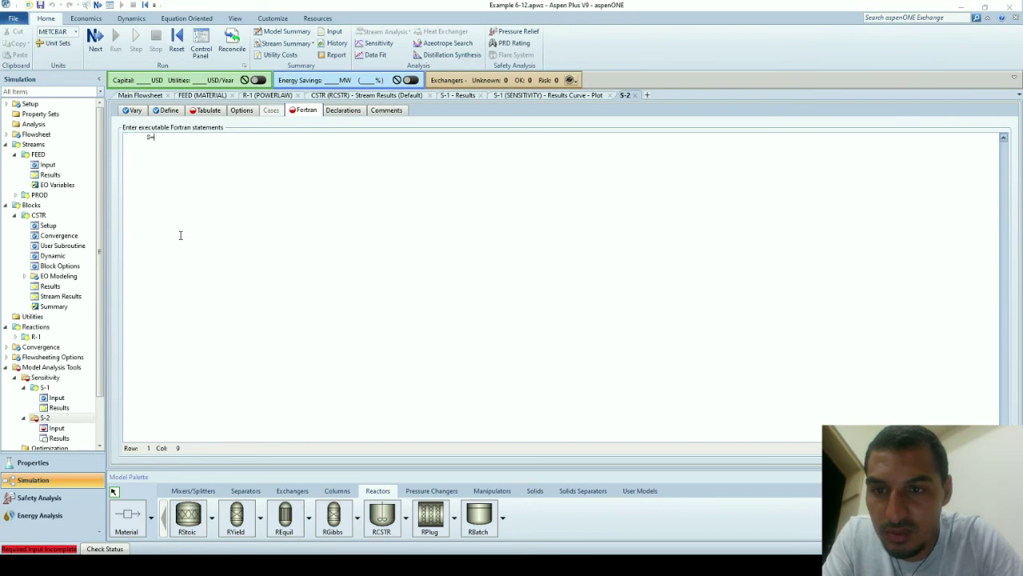
drag(370, 178, 166, 147)
click(198, 142)
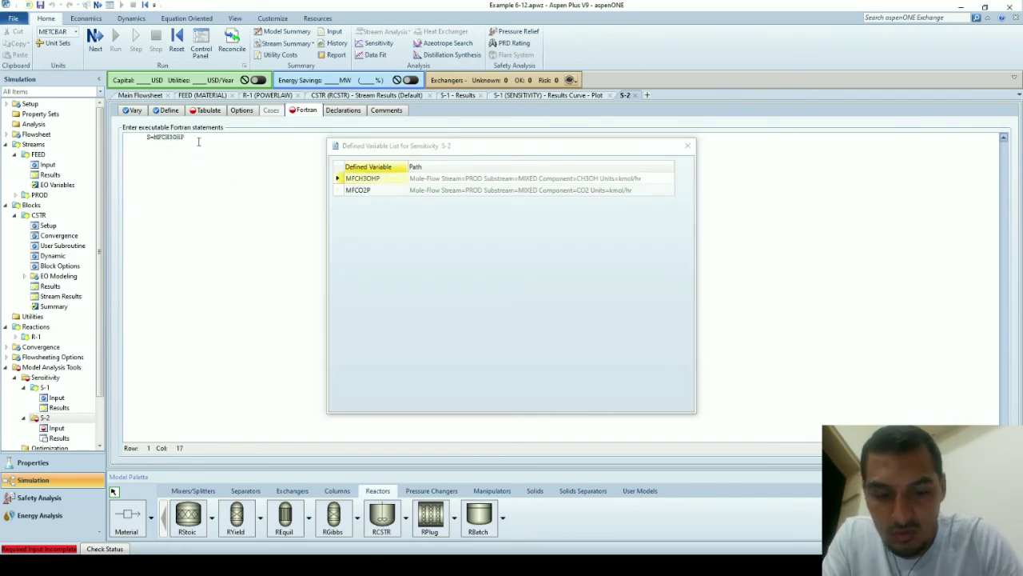
drag(361, 189, 250, 144)
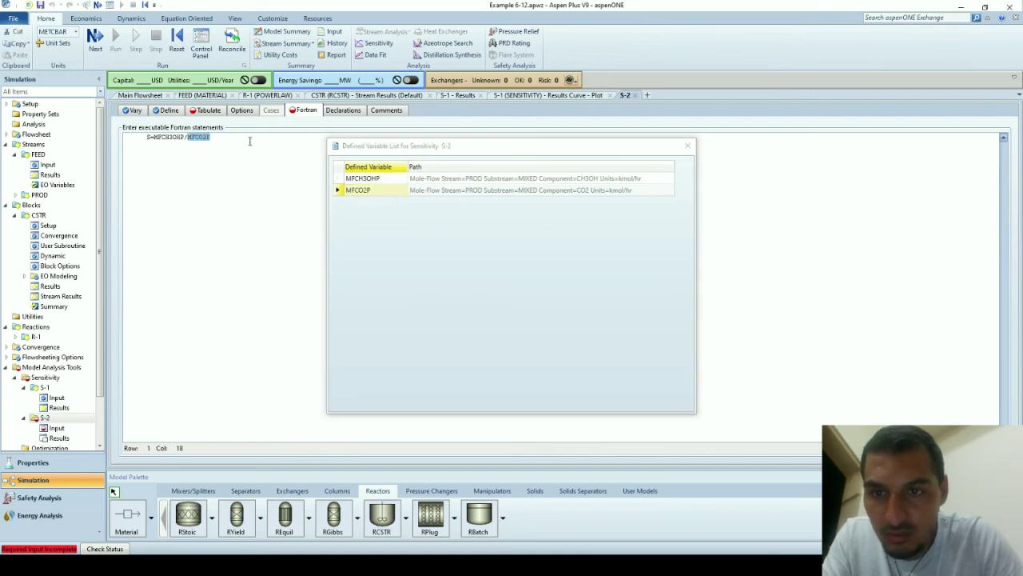
click(687, 147)
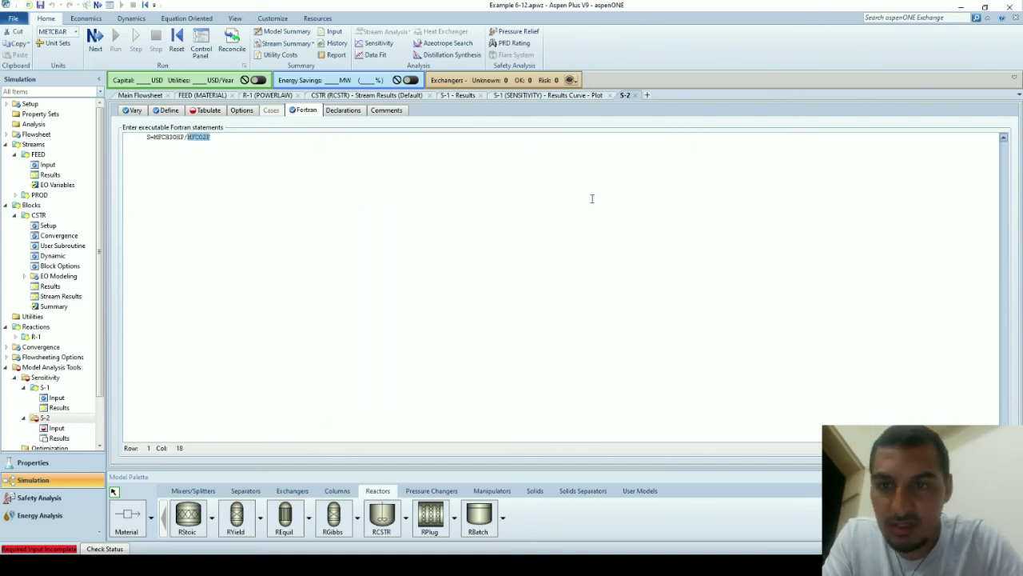
click(341, 299)
Step: Fill the S-2 tabulation with the defined variables MFCH3OHP and MFCO2P, and add S as column 3
click(209, 111)
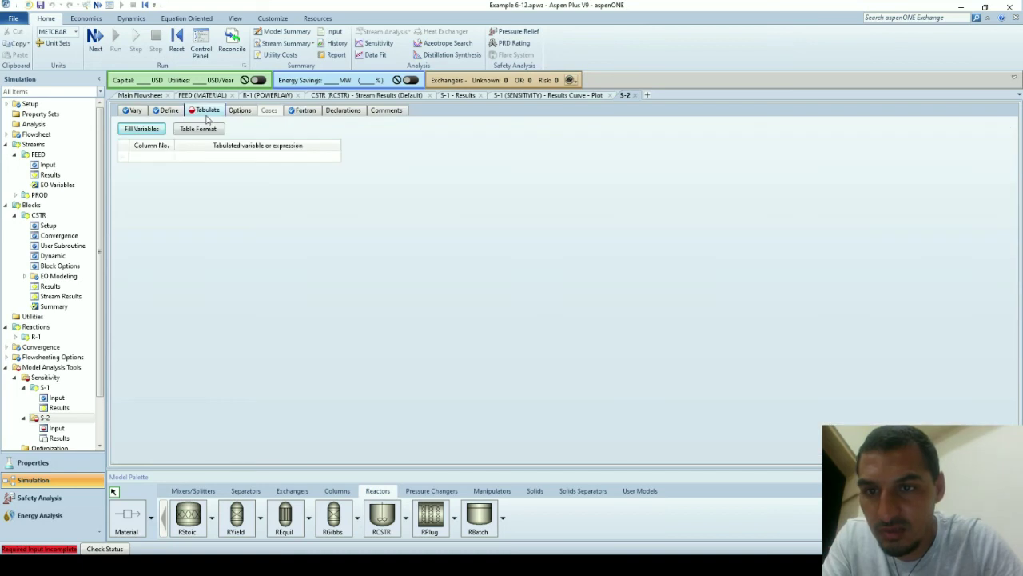
click(293, 113)
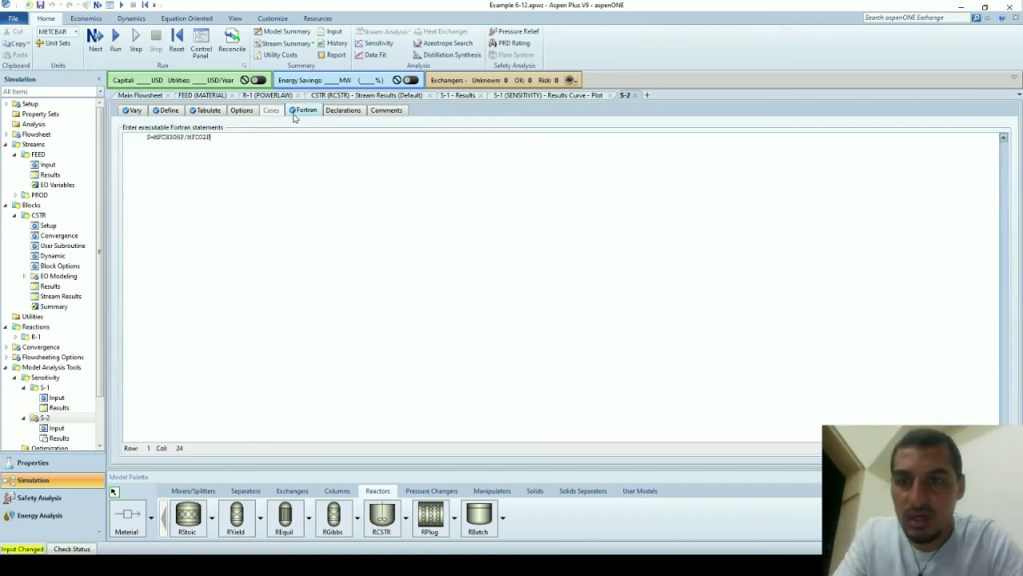
click(194, 112)
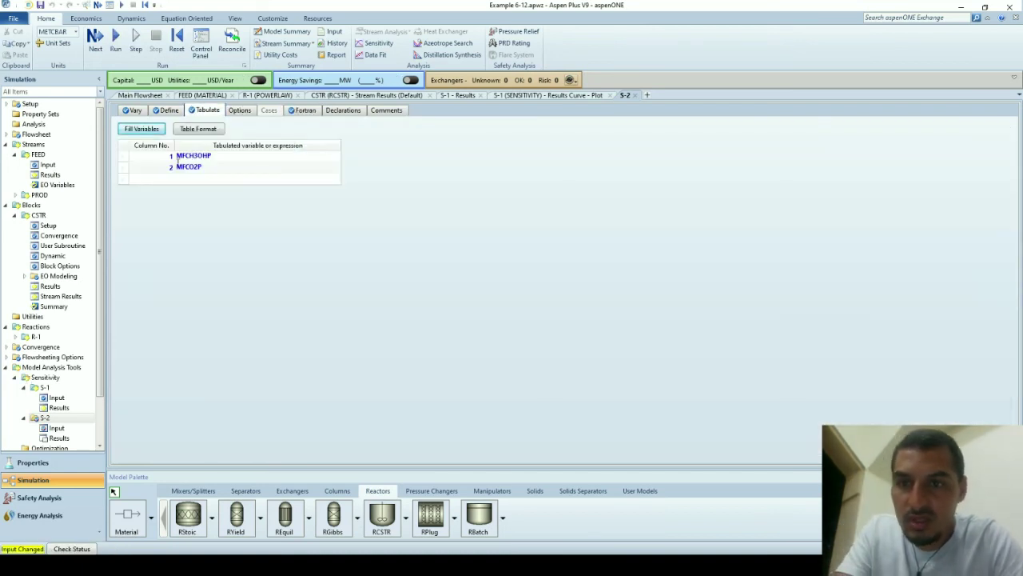
click(160, 180)
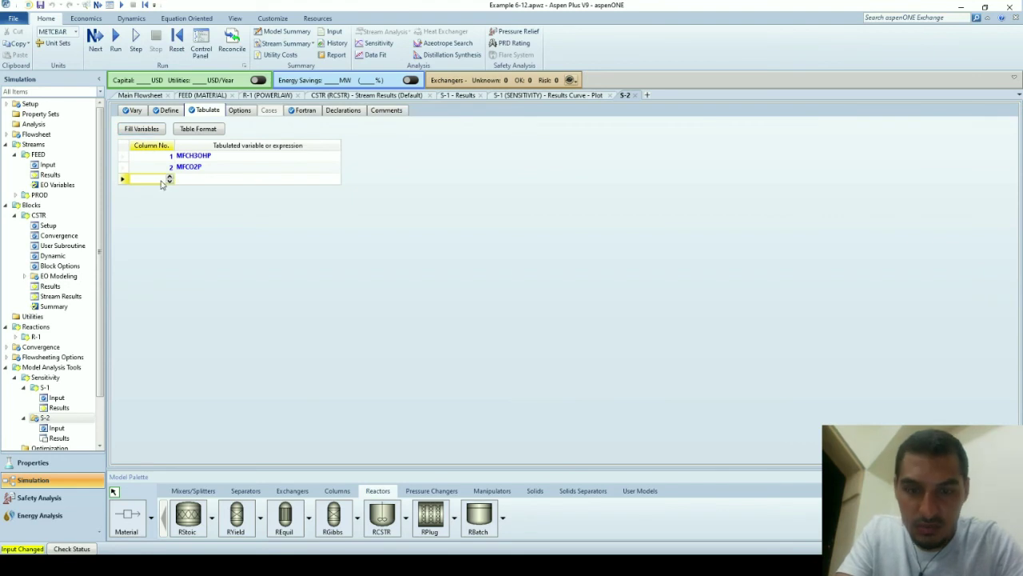
text(3)
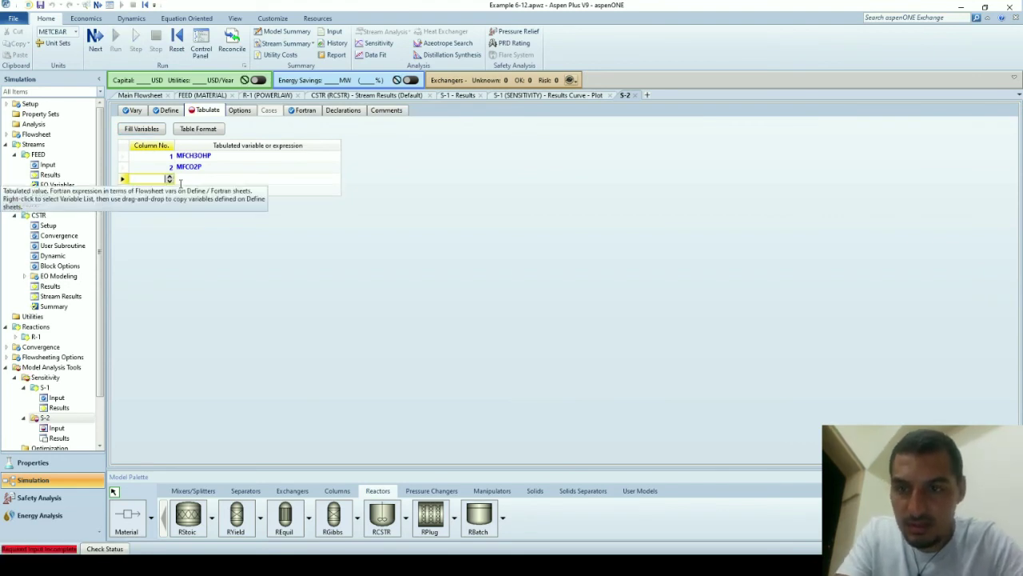
key(Return)
click(184, 180)
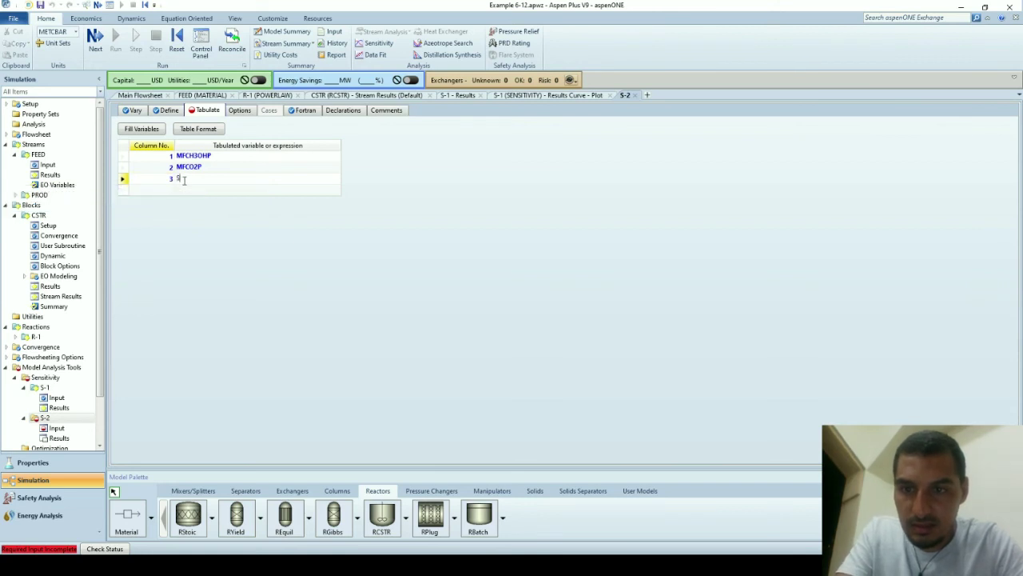
key(Return)
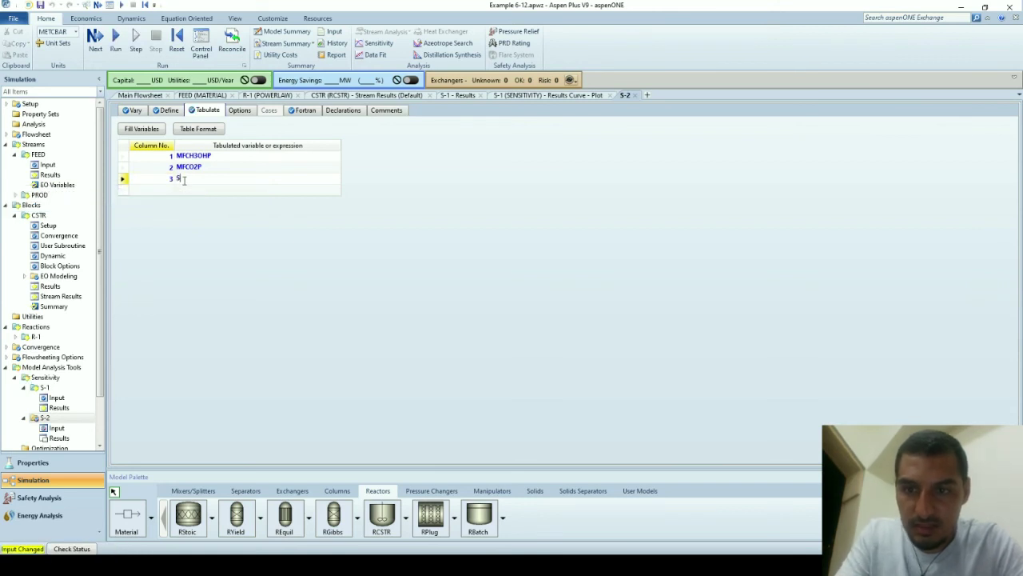
Step: Run the simulation and examine the S-2 results table down to its last cases
click(116, 36)
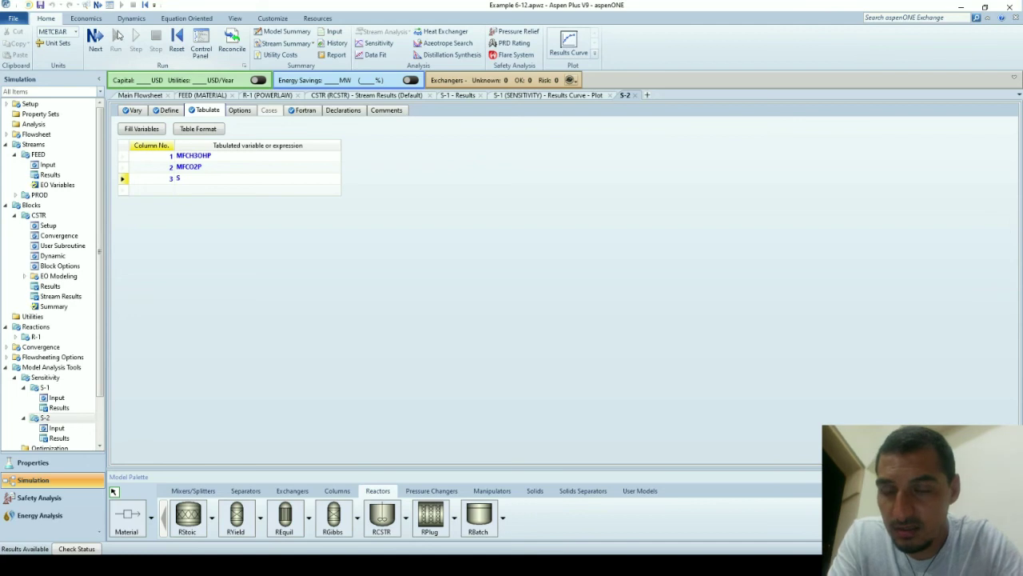
click(61, 438)
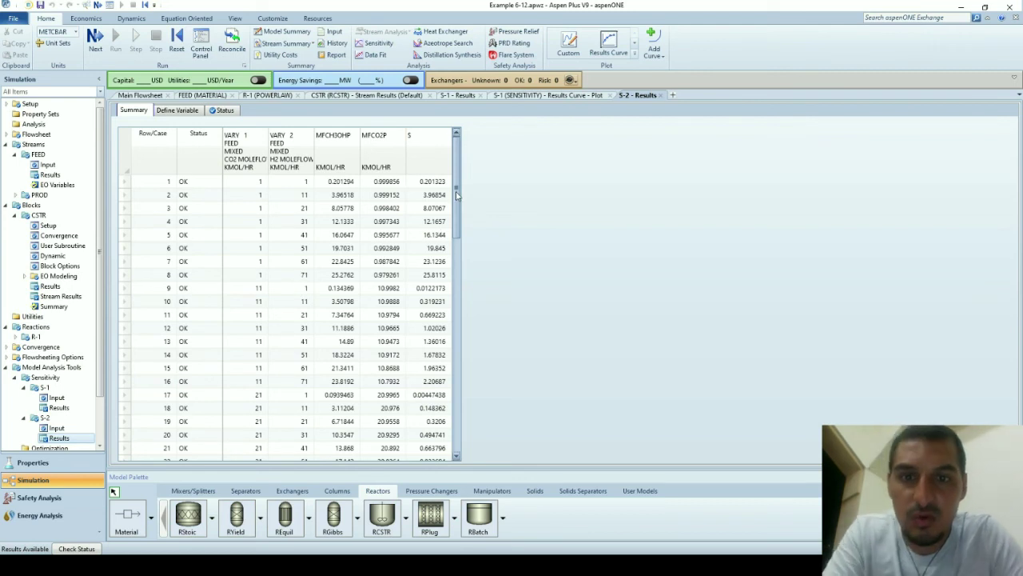
drag(456, 194, 458, 424)
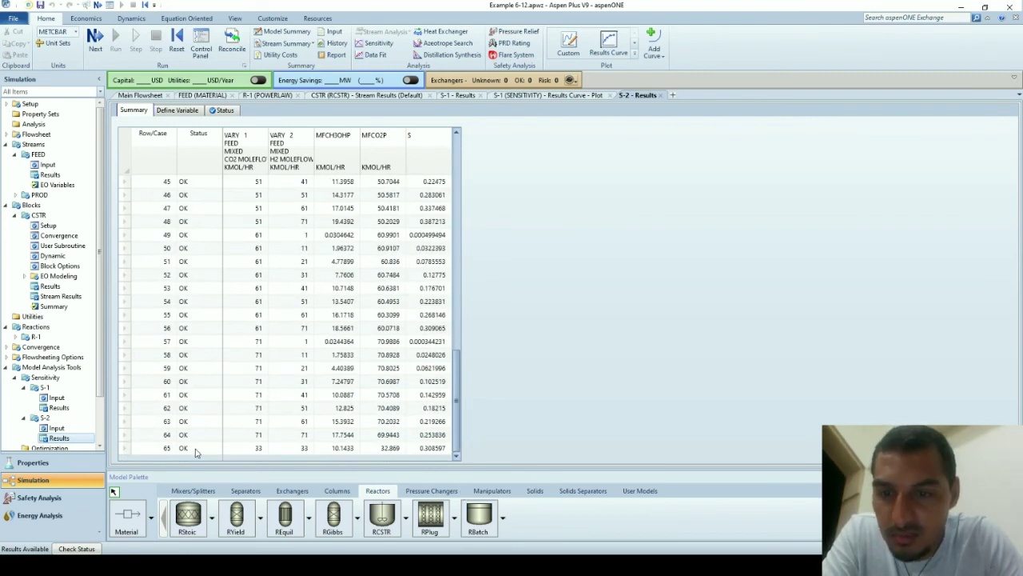
click(124, 449)
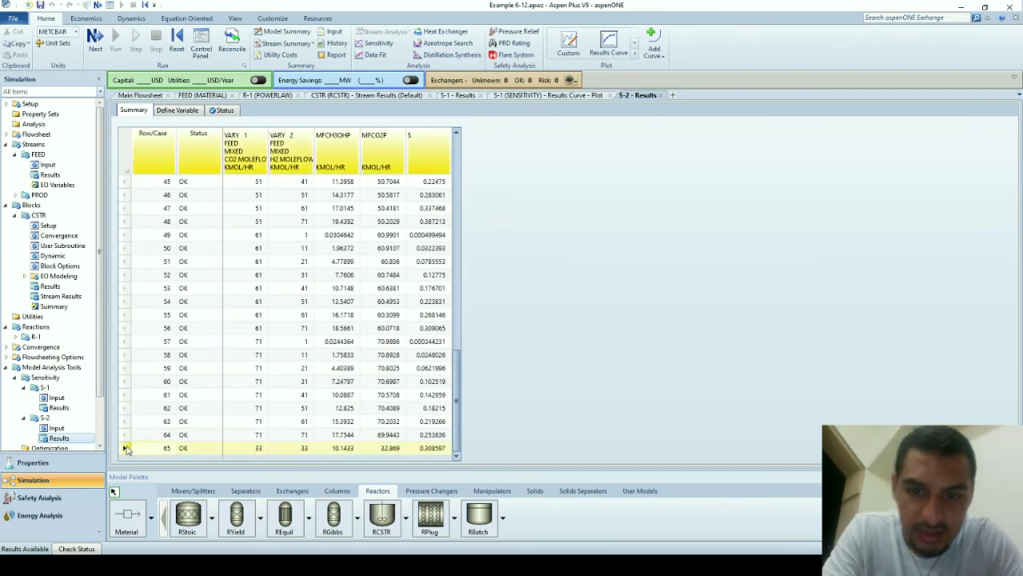
drag(125, 434, 124, 368)
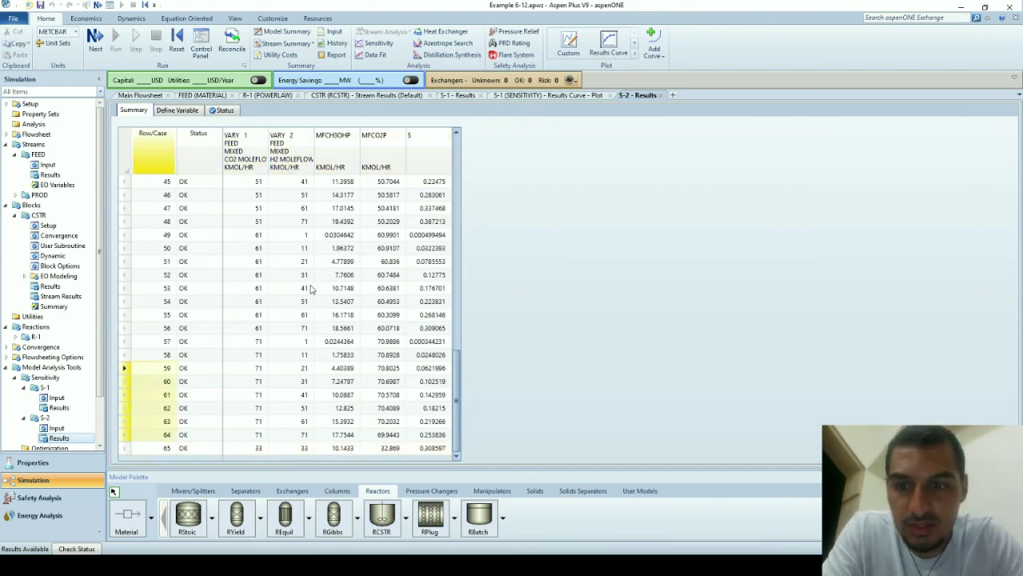
click(218, 426)
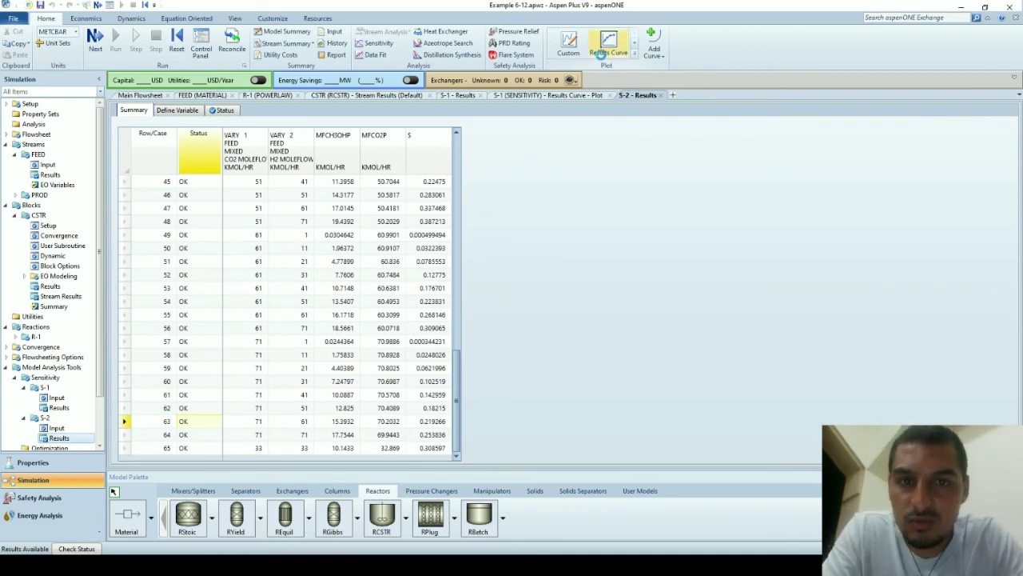
Step: Plot only S against the feed CO2 mole flow, with the feed H2 mole flow as the parametric variable
click(601, 50)
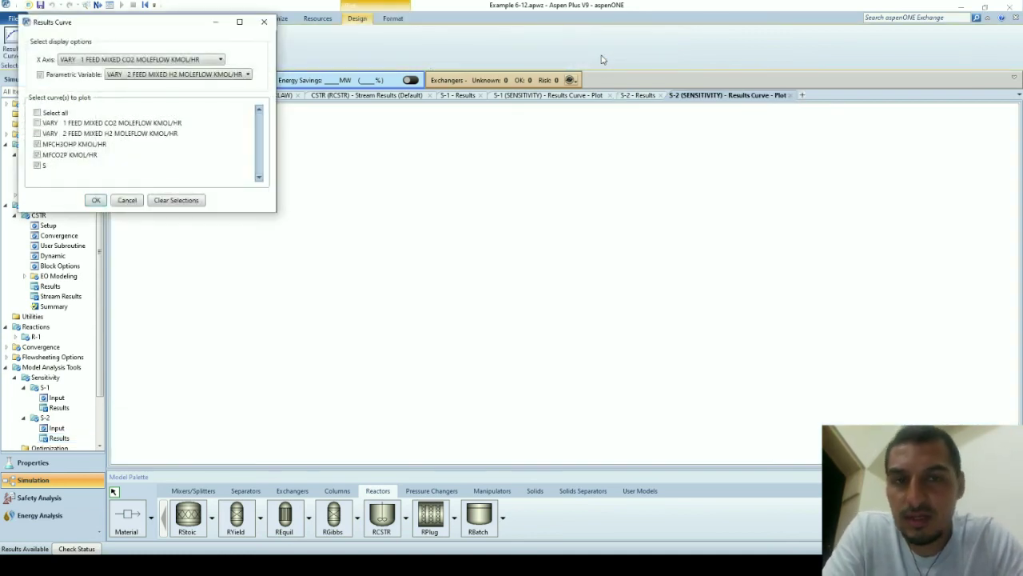
click(37, 154)
click(37, 145)
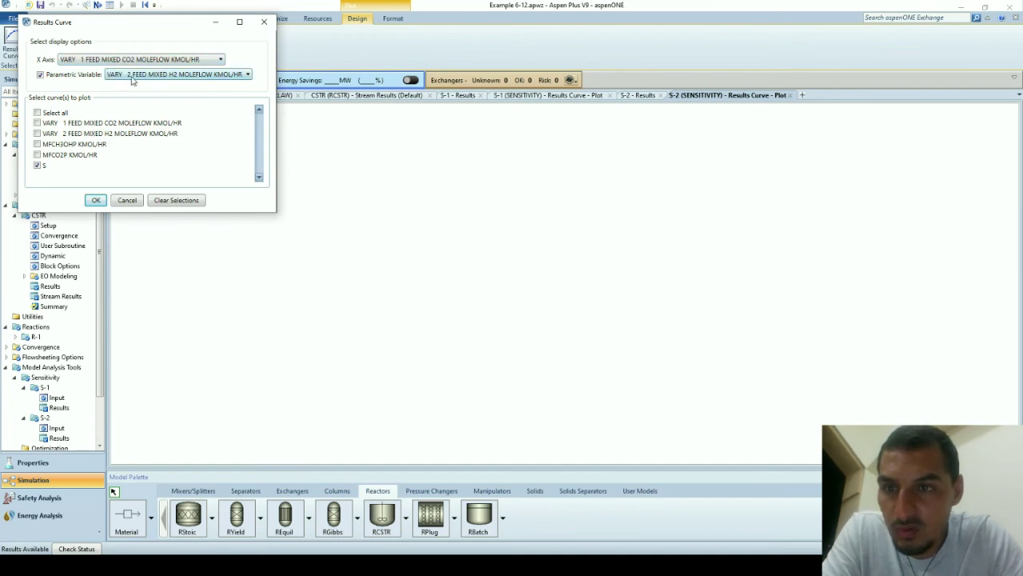
click(95, 200)
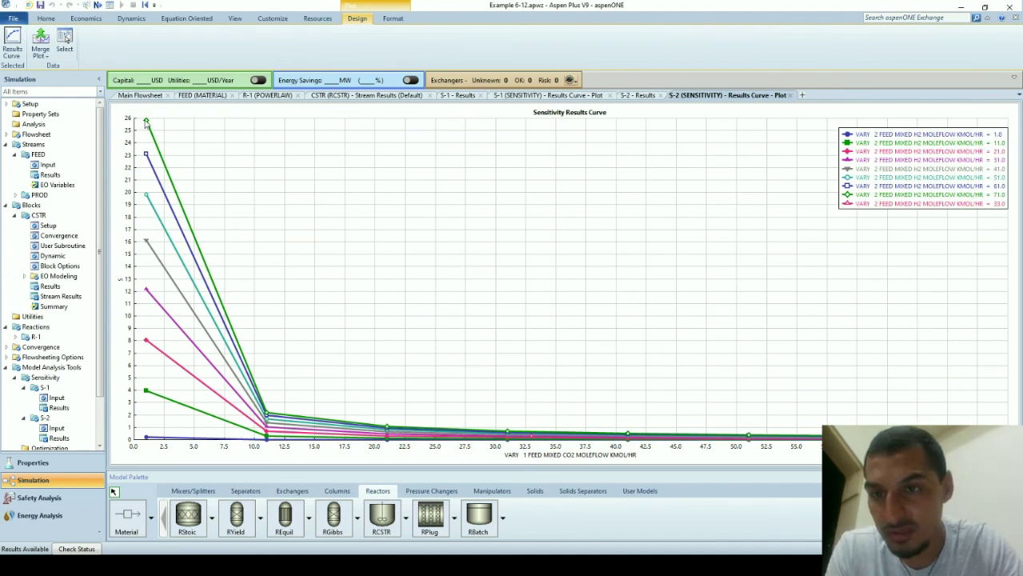
Step: Set the end point of S-2's manipulated variable 2 to 91 kmol/hr, rerun the simulation and review the updated S-2 results curve
double_click(56, 428)
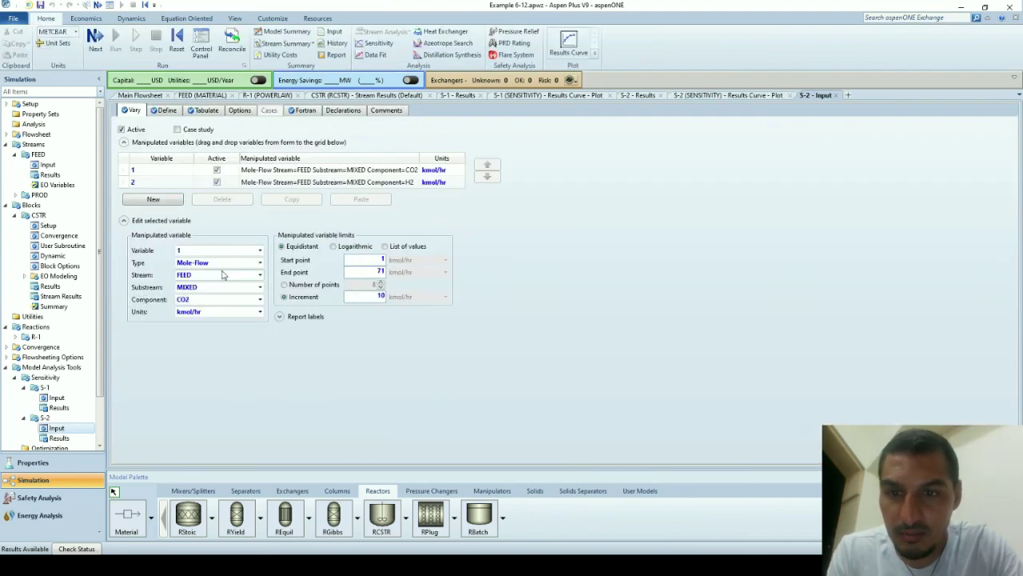
click(260, 252)
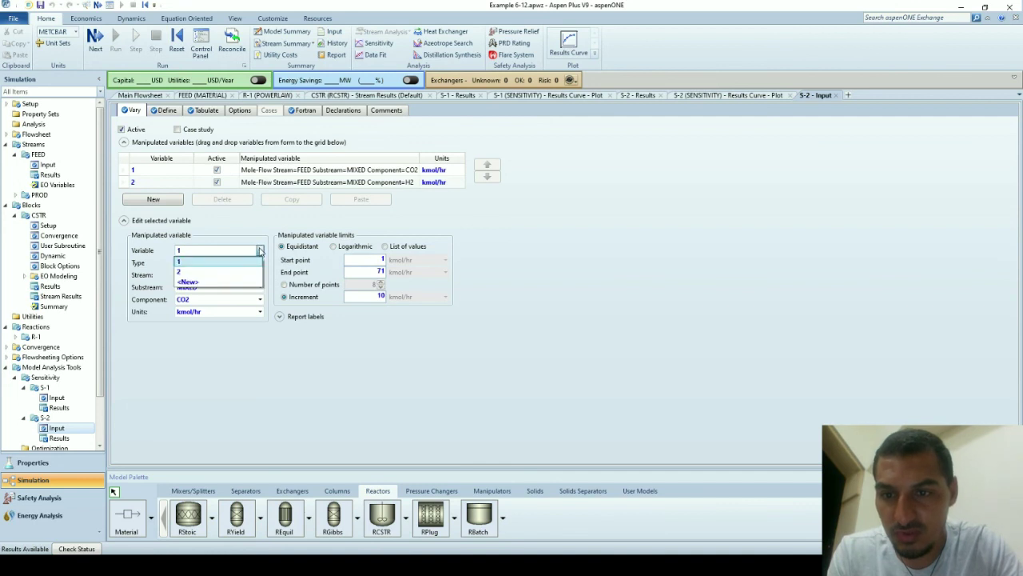
click(228, 272)
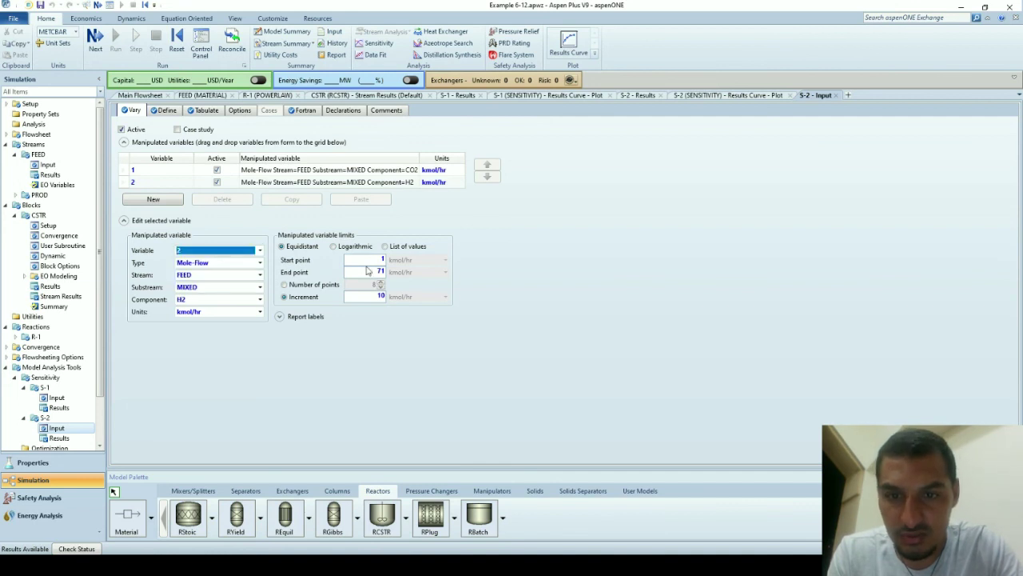
drag(368, 271, 391, 277)
text(91)
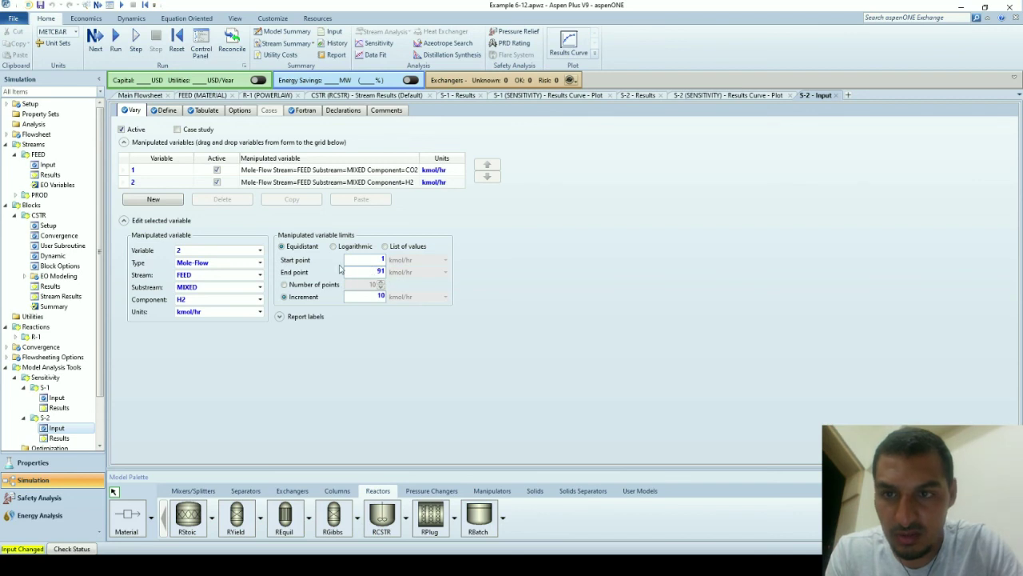
click(115, 40)
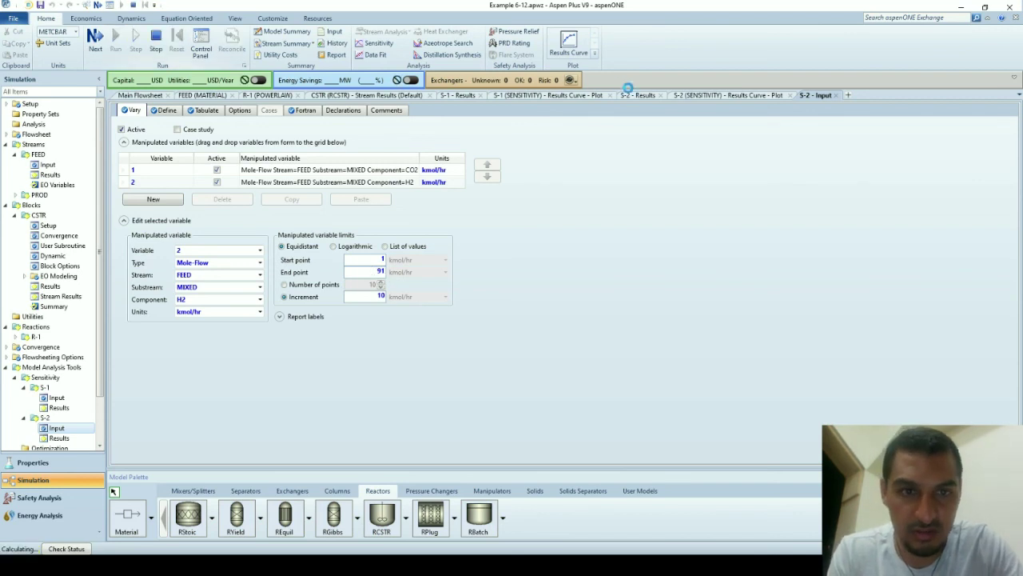
click(720, 95)
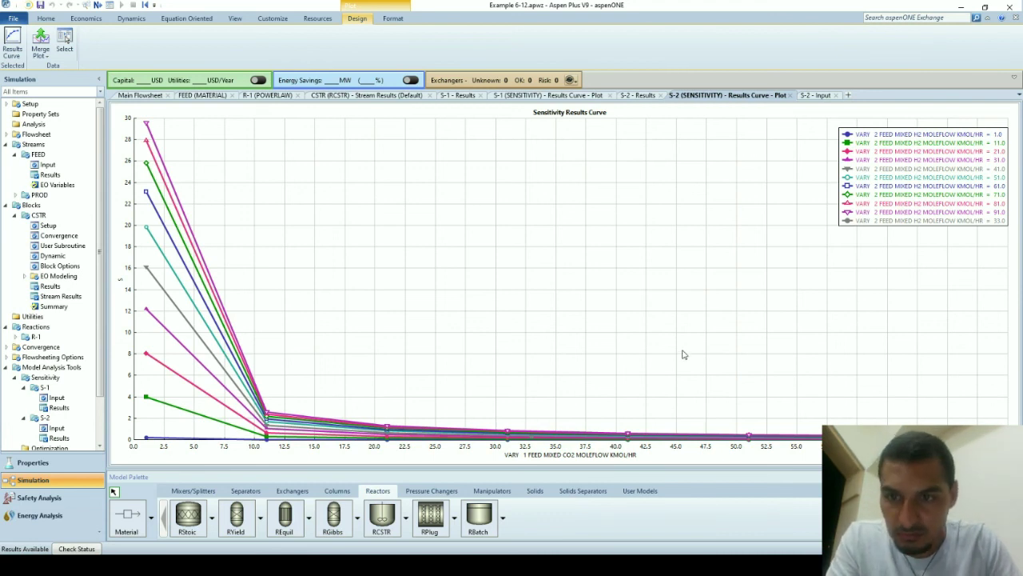
Step: Replace the S-2 plot with MFCH3OHP alone against the feed CO2 mole flow, with the feed H2 mole flow as the parametric variable
click(791, 95)
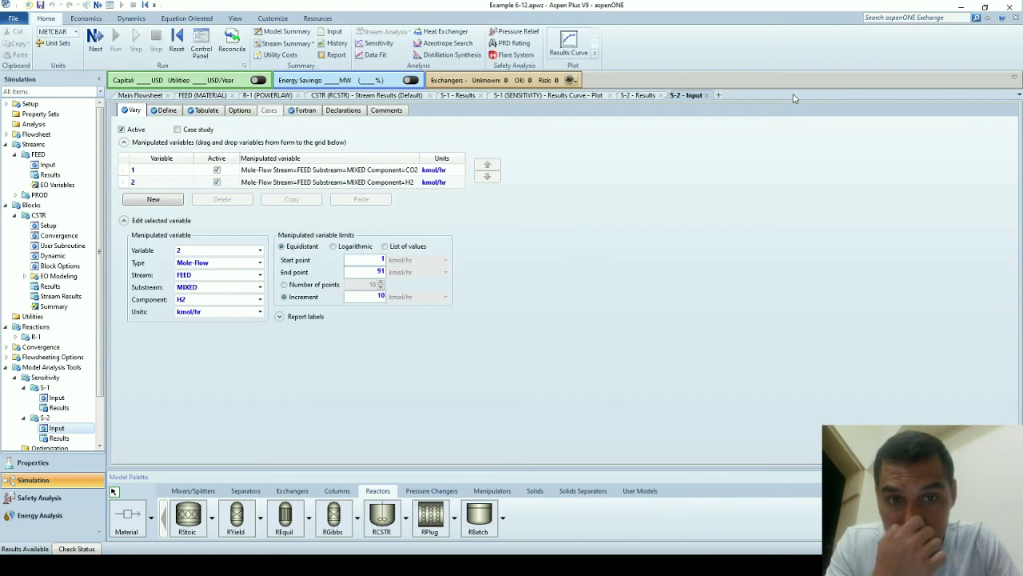
click(638, 95)
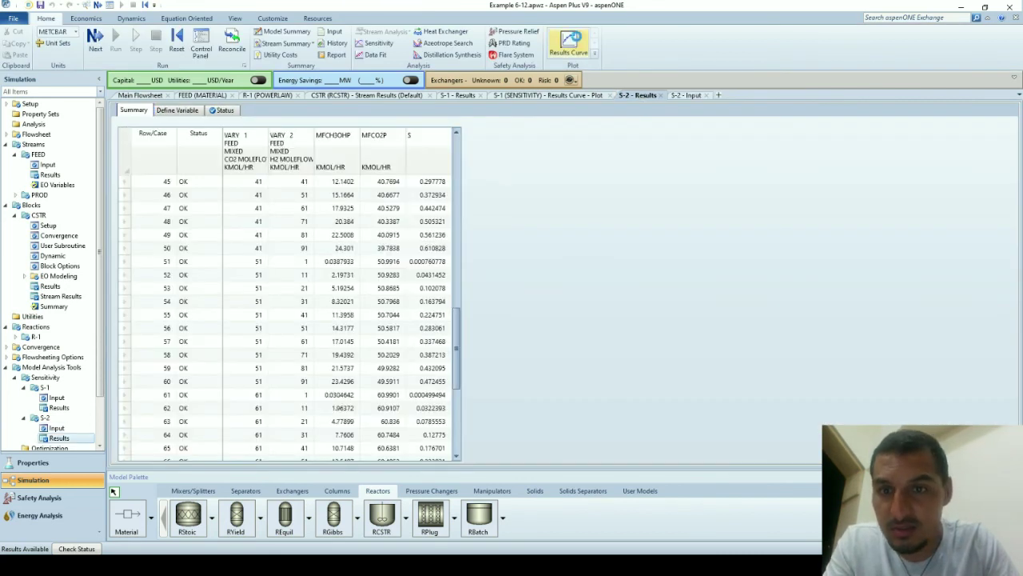
click(569, 42)
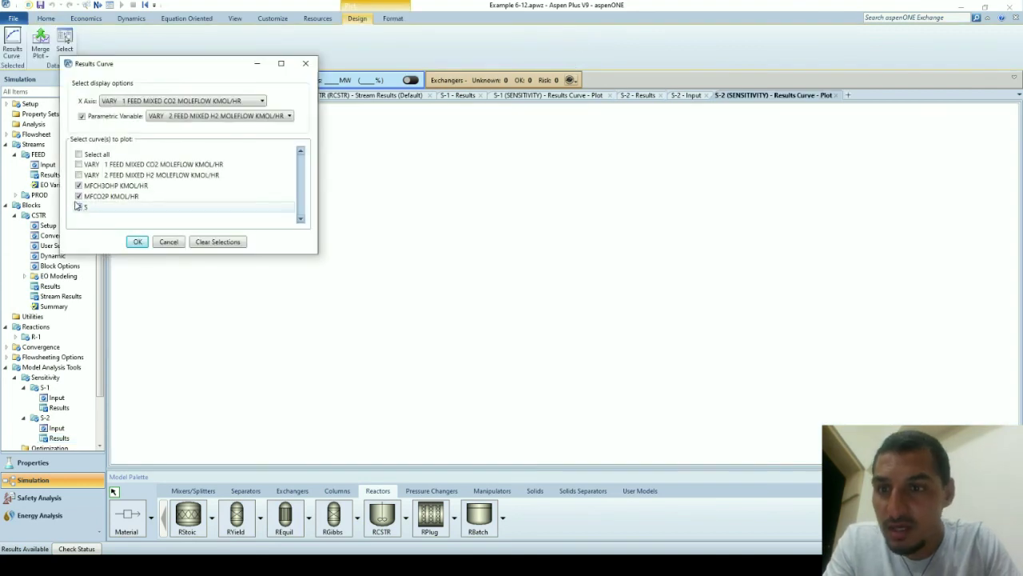
click(79, 206)
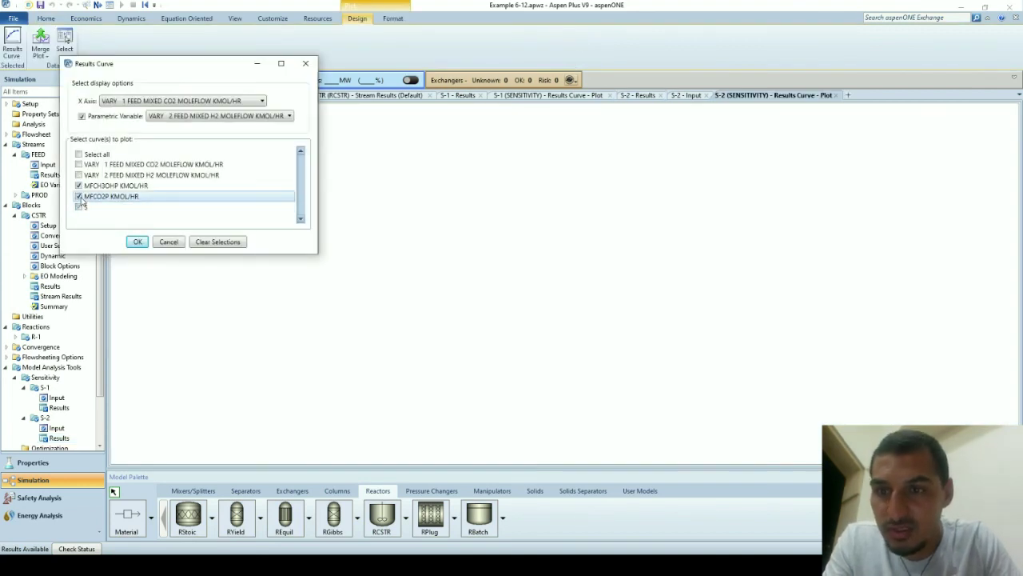
click(141, 242)
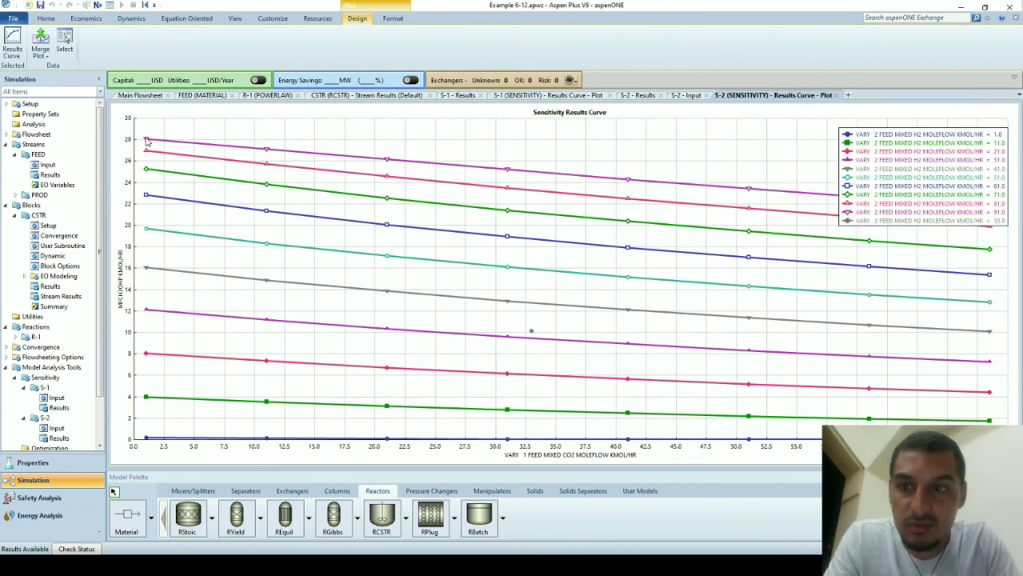
mouse_move(145, 140)
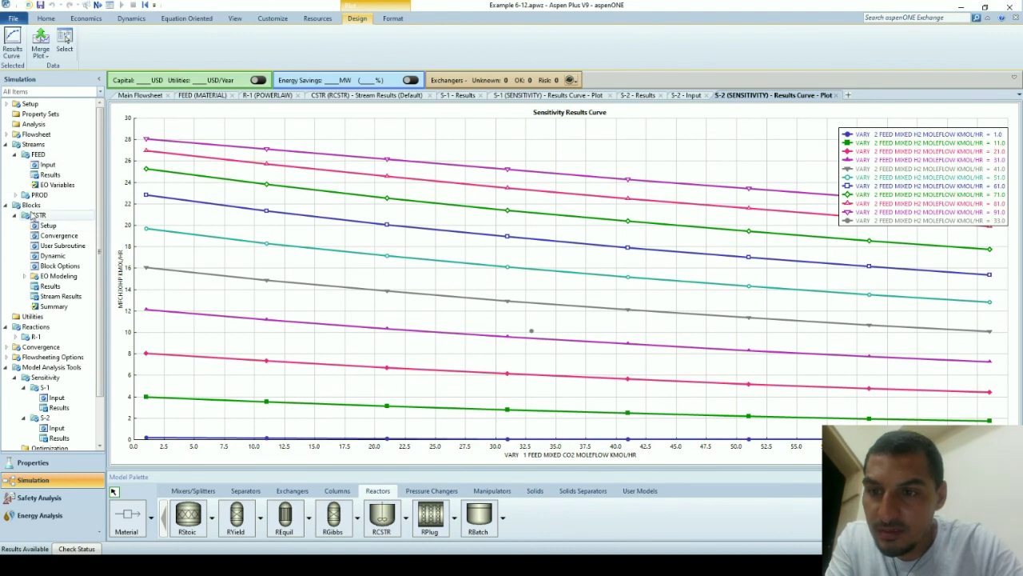
Step: Set the FEED stream's temperature to 450 K and its pressure to 75 bar
click(52, 297)
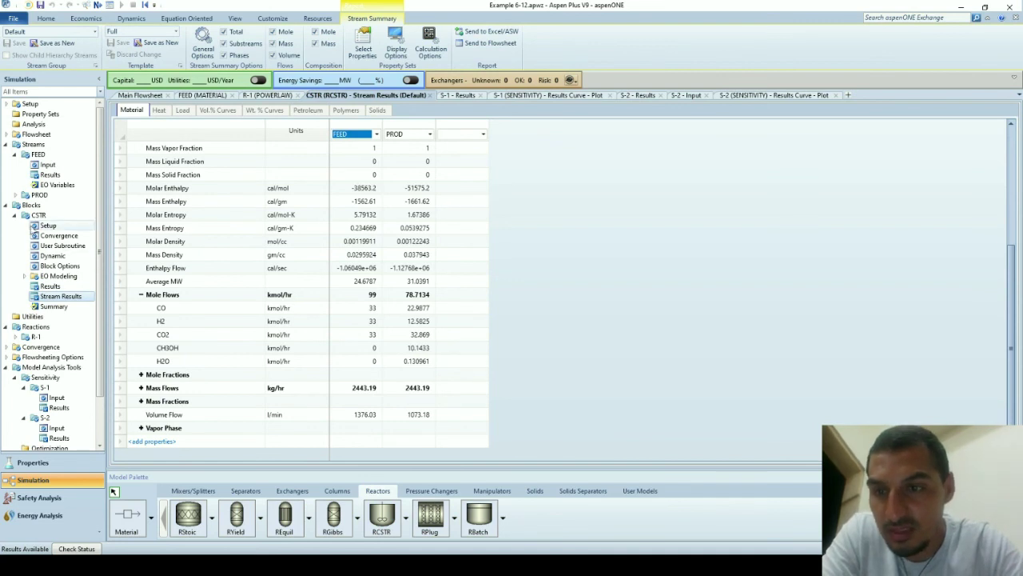
click(48, 164)
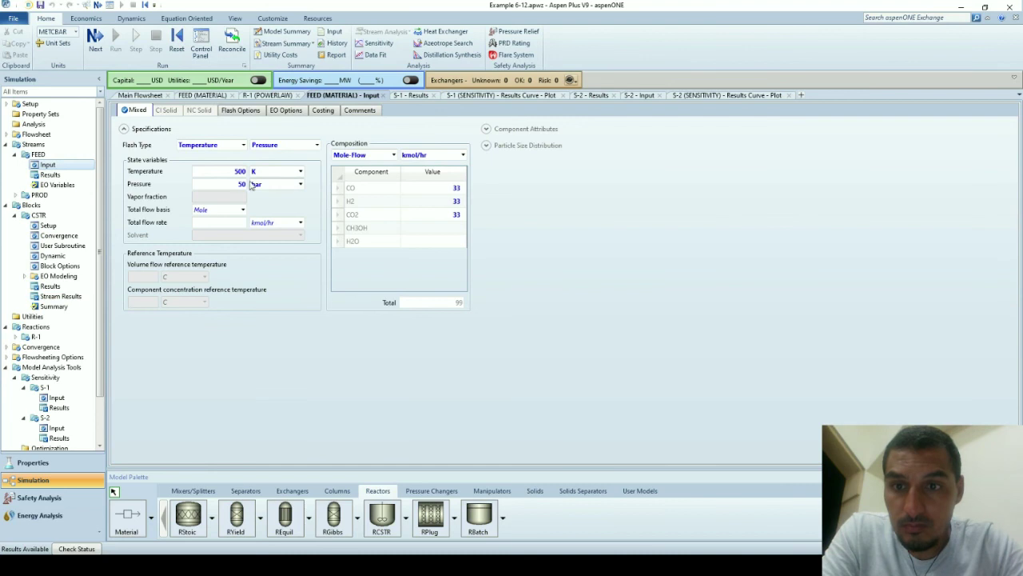
double_click(248, 174)
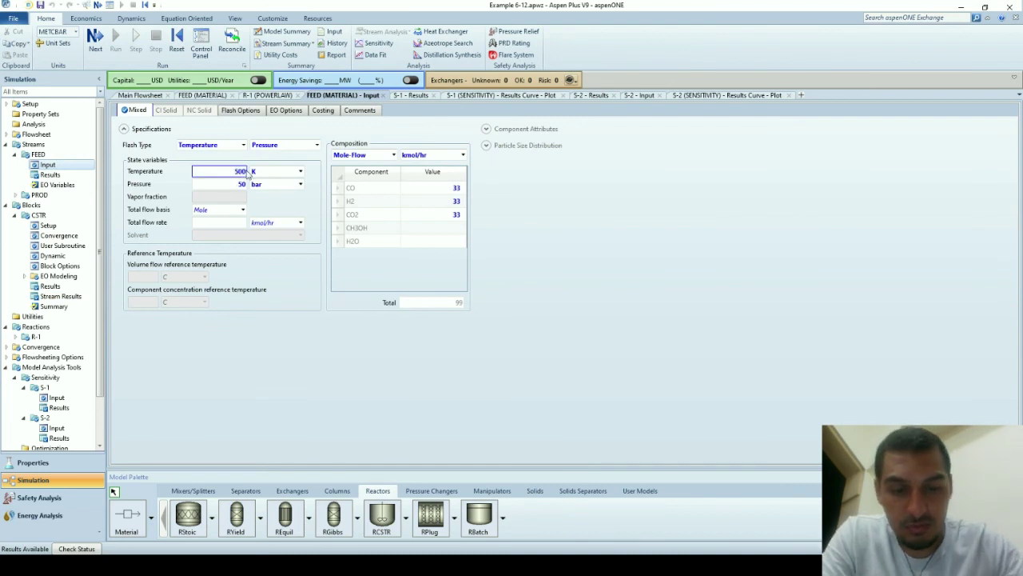
click(237, 173)
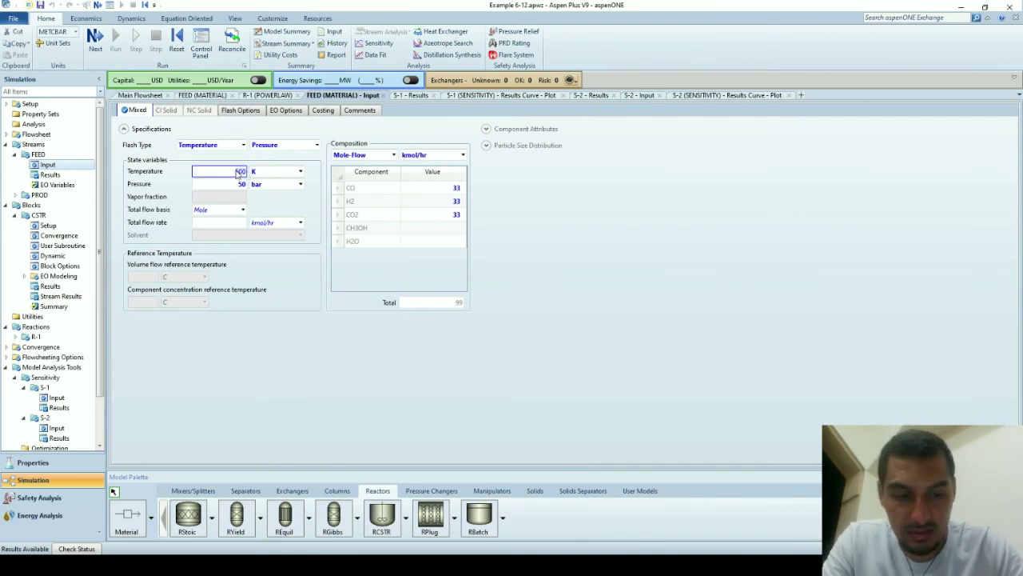
text(450)
click(237, 186)
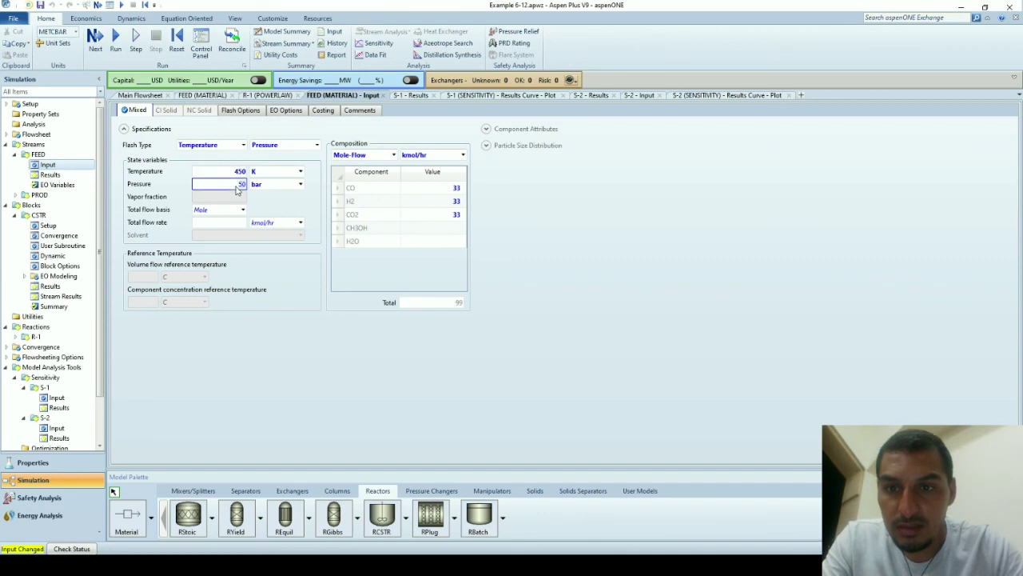
double_click(237, 185)
text(75)
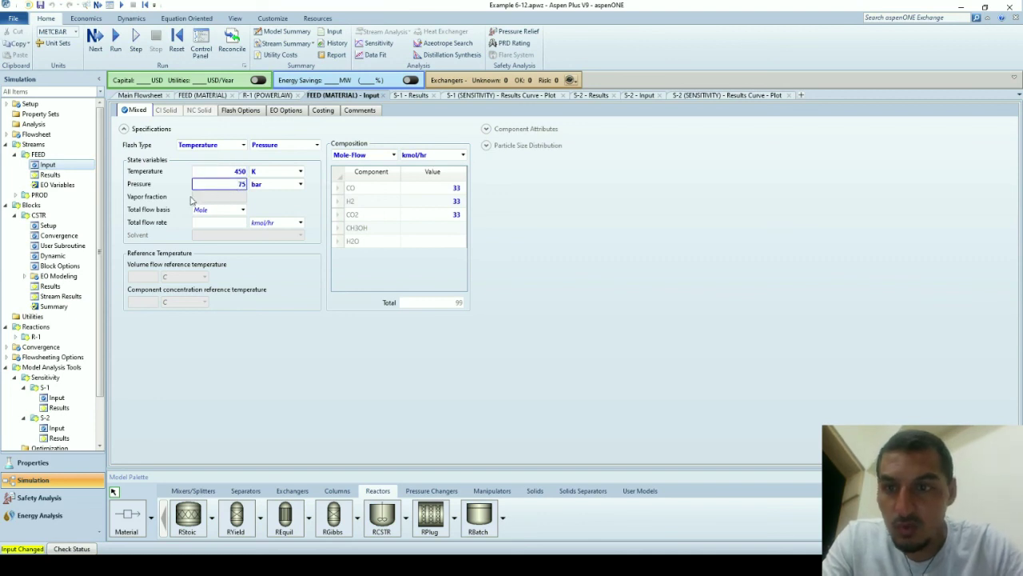
Step: Set the CSTR block's operating pressure to 75 bar and its temperature to 450 K
click(44, 226)
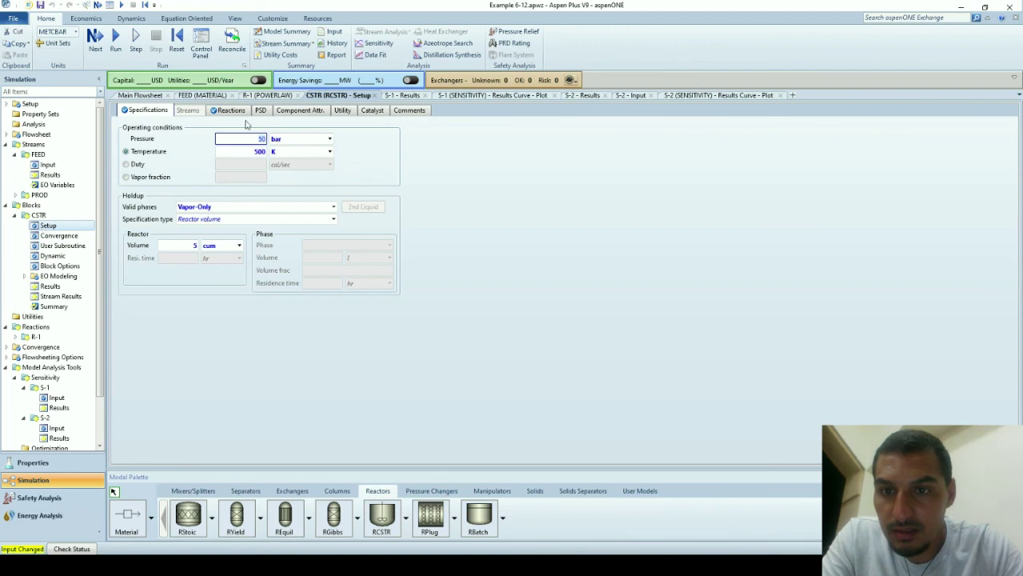
double_click(248, 140)
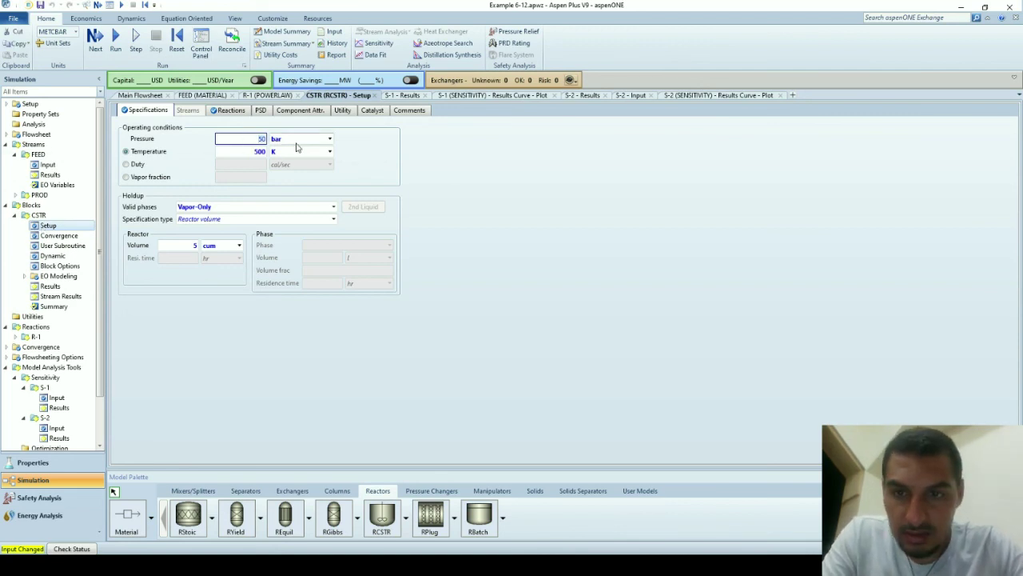
text(75)
double_click(237, 155)
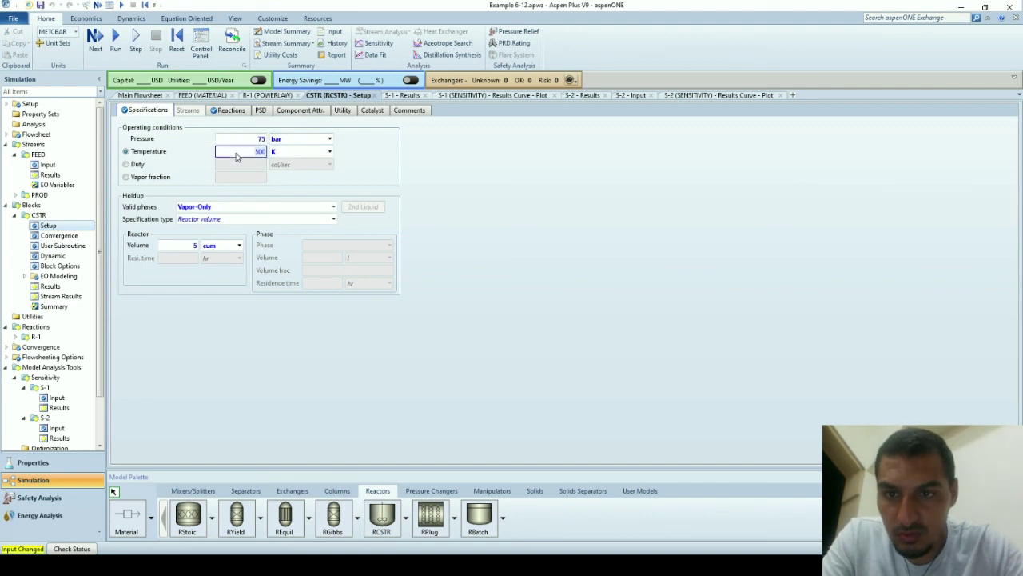
text(450)
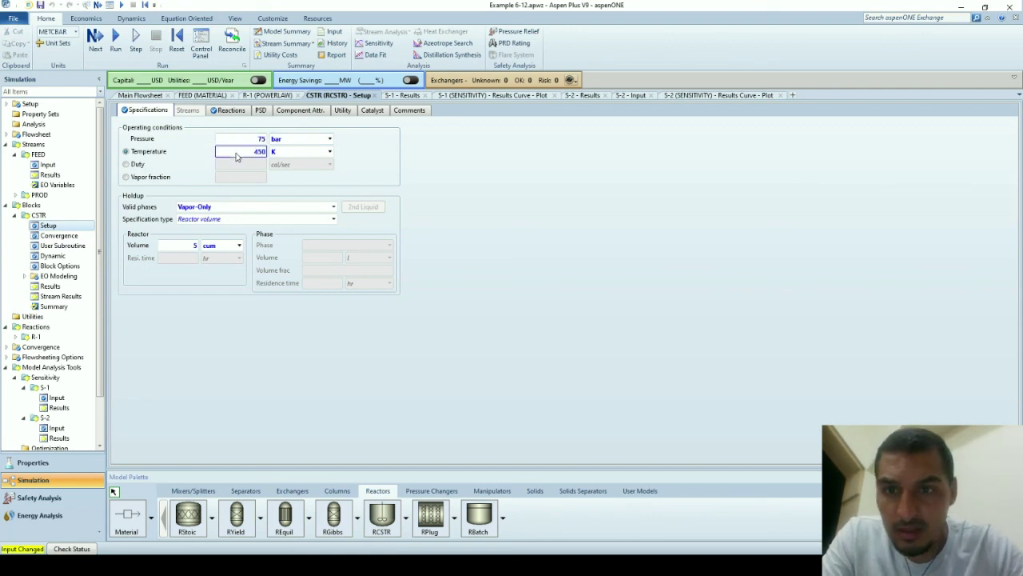
key(alt)
click(190, 172)
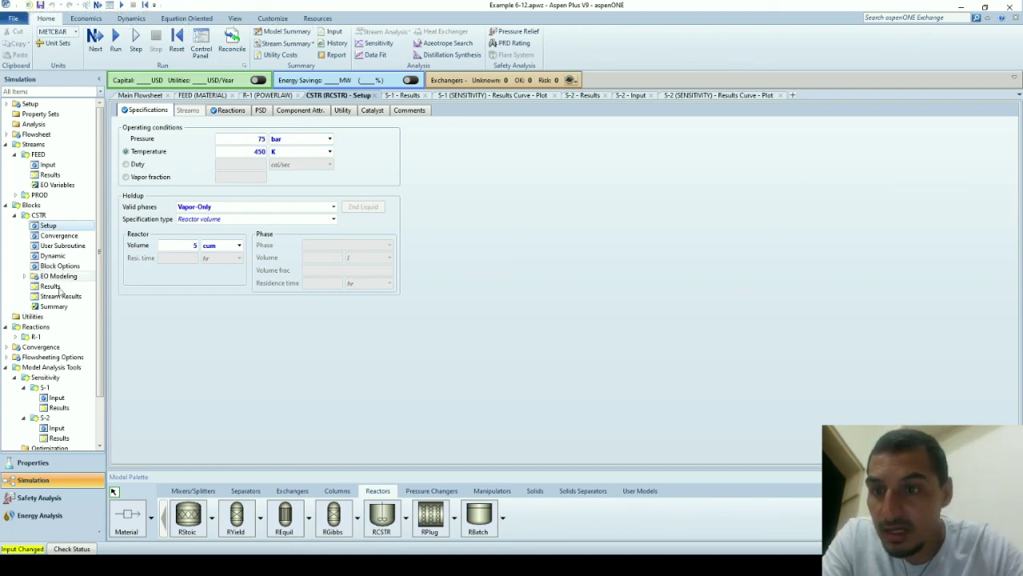
Step: Set the FEED stream's H2 mole flow to 91 kmol/hr and its CO2 mole flow to 1 kmol/hr
click(46, 165)
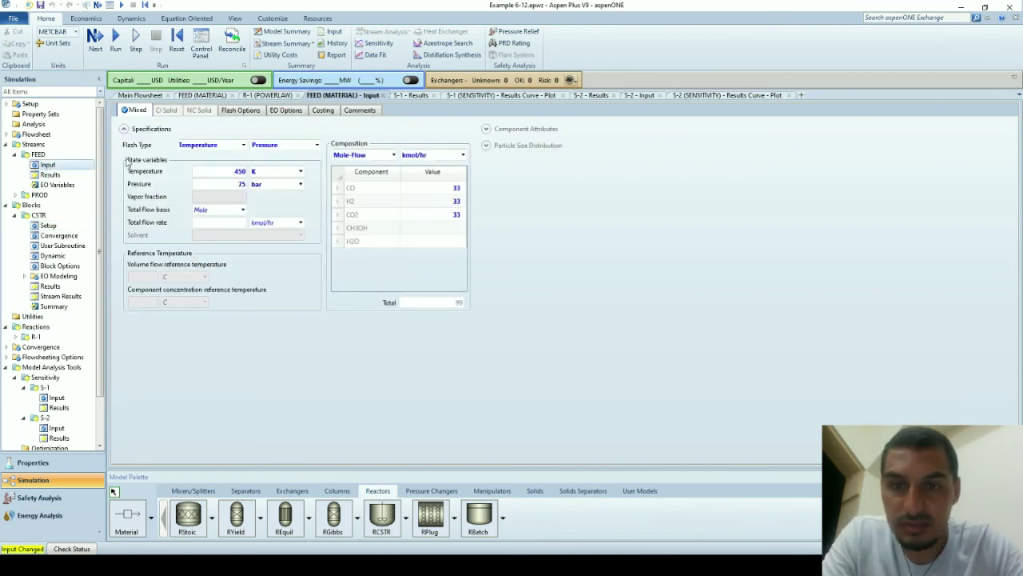
click(448, 188)
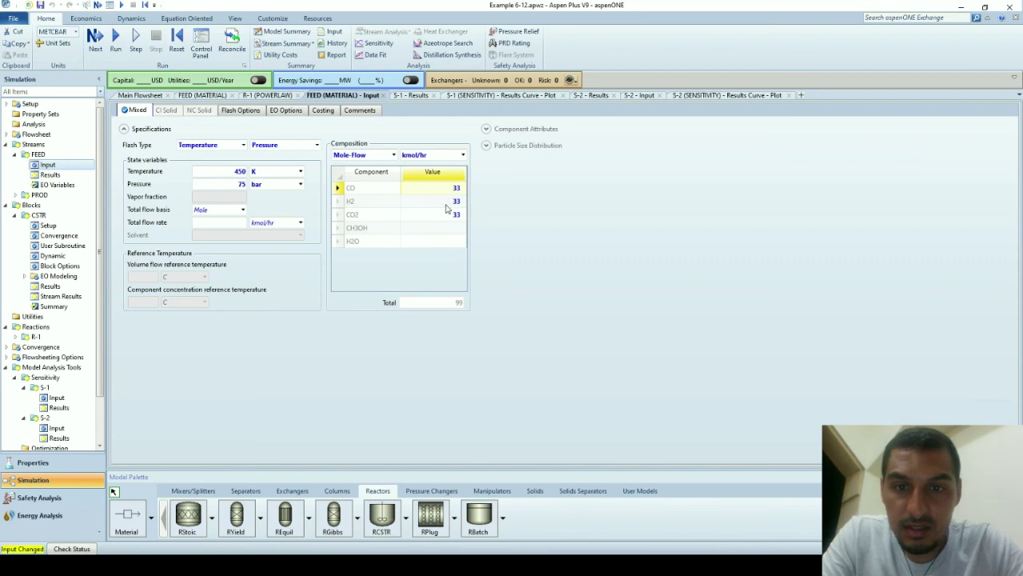
click(446, 203)
text(91)
key(Return)
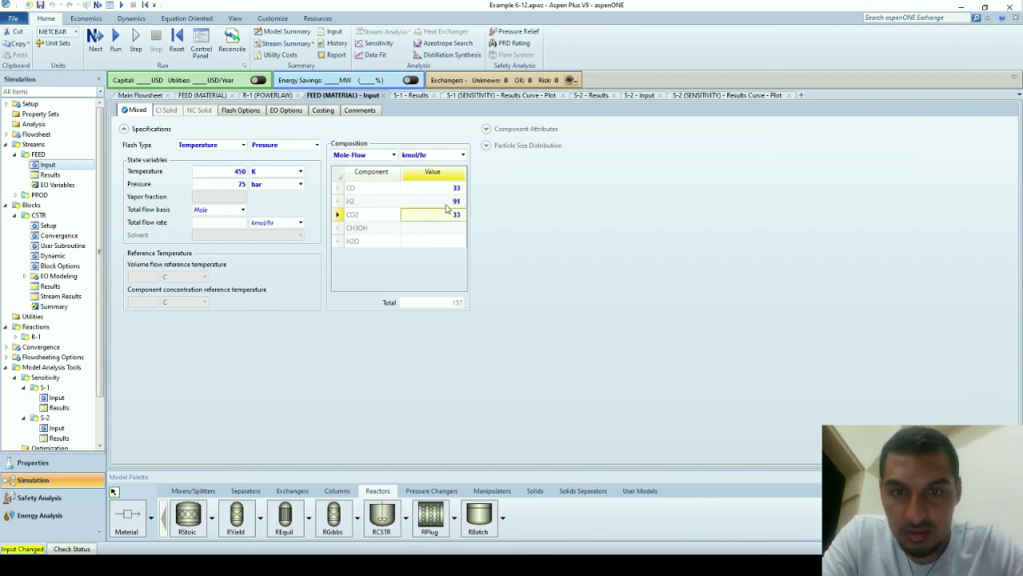
text(1)
key(Return)
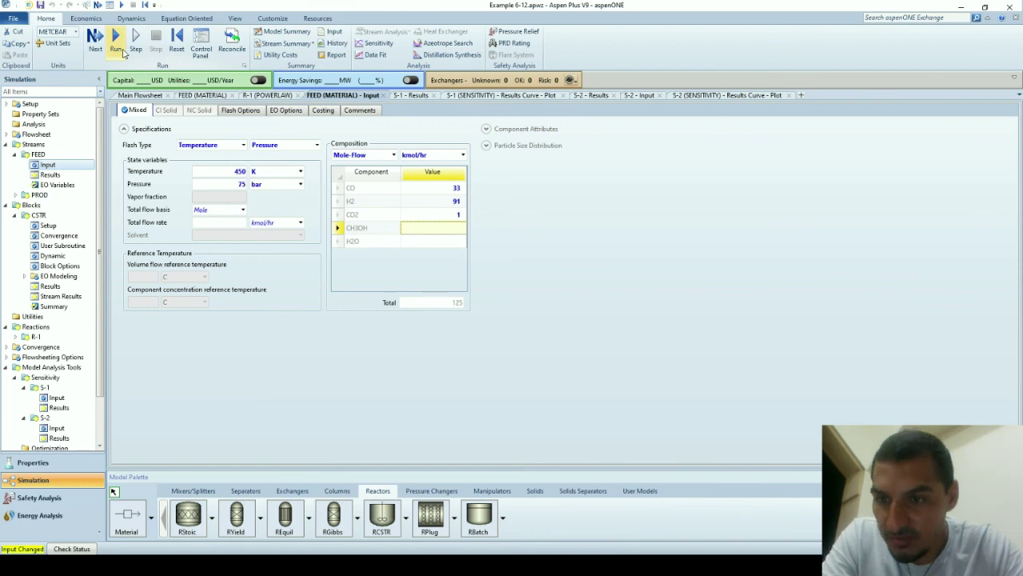
Step: Run the simulation and expand the component mole flows in the CSTR stream results
click(116, 40)
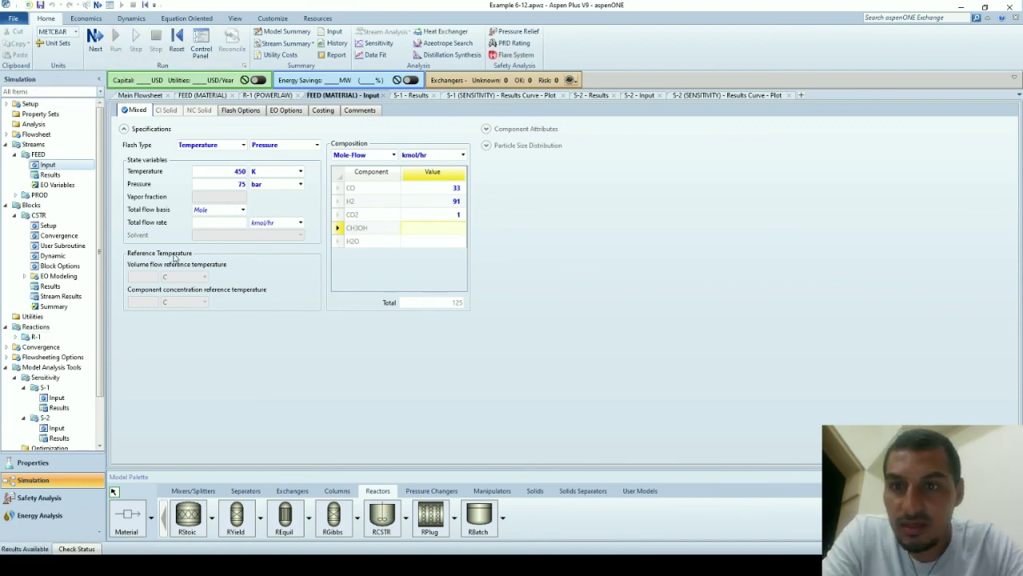
click(77, 297)
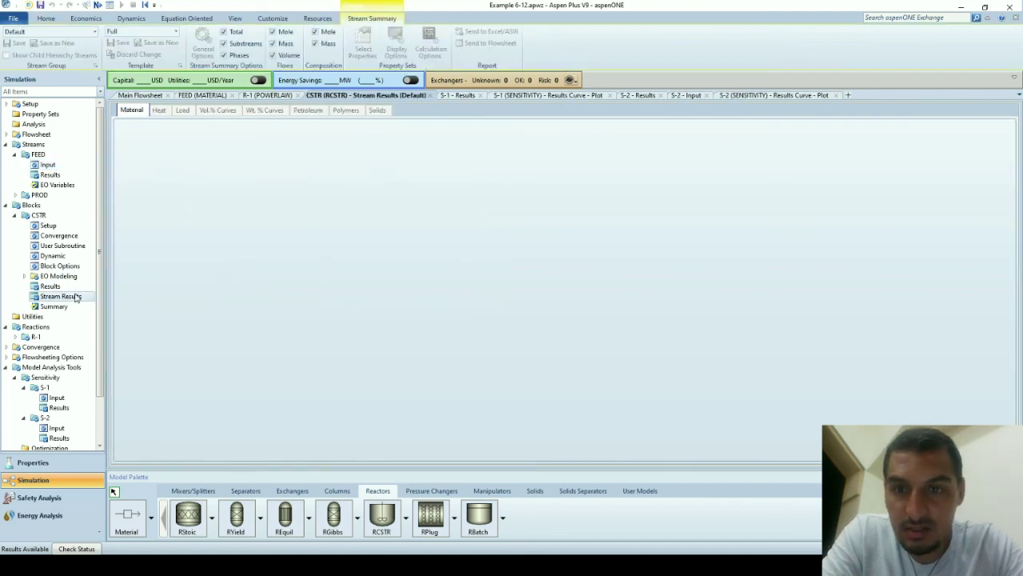
scroll(373, 319, down, 3)
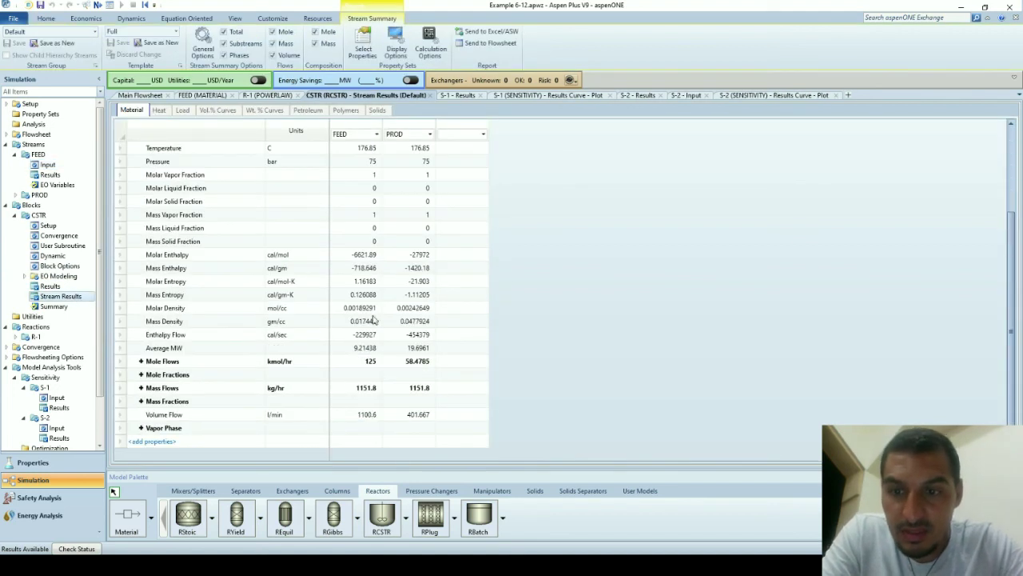
click(140, 361)
scroll(444, 402, down, 1)
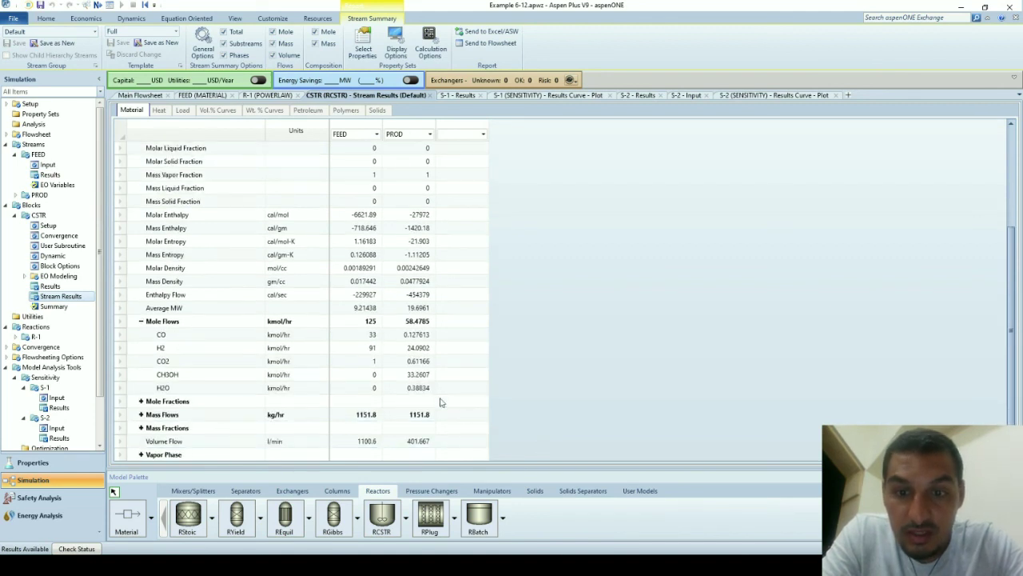
Step: Compare the component mole flows of FEED and PROD, examining CO, CO2 and H2O as well as the CH3OH output
click(423, 380)
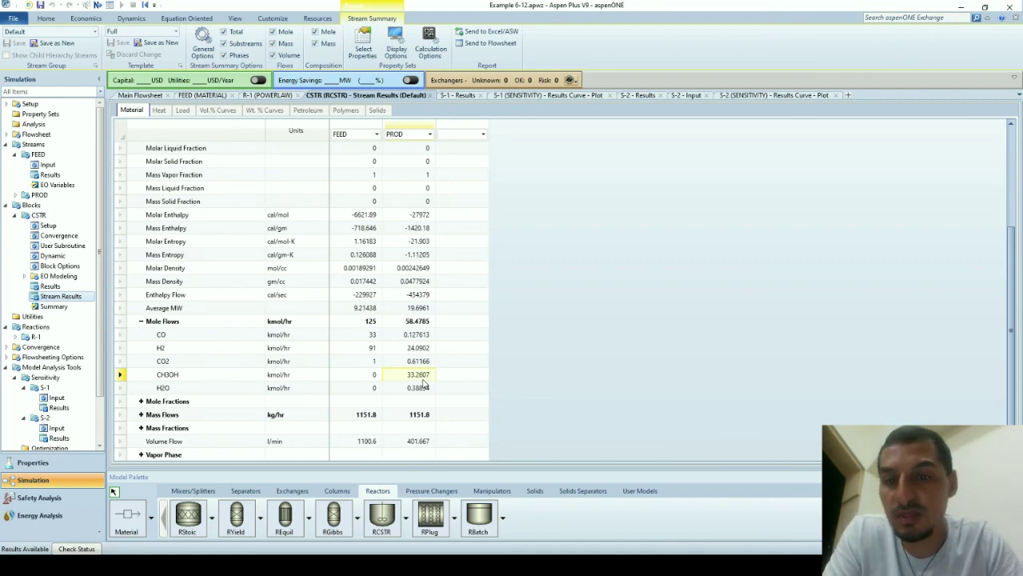
click(413, 335)
click(373, 336)
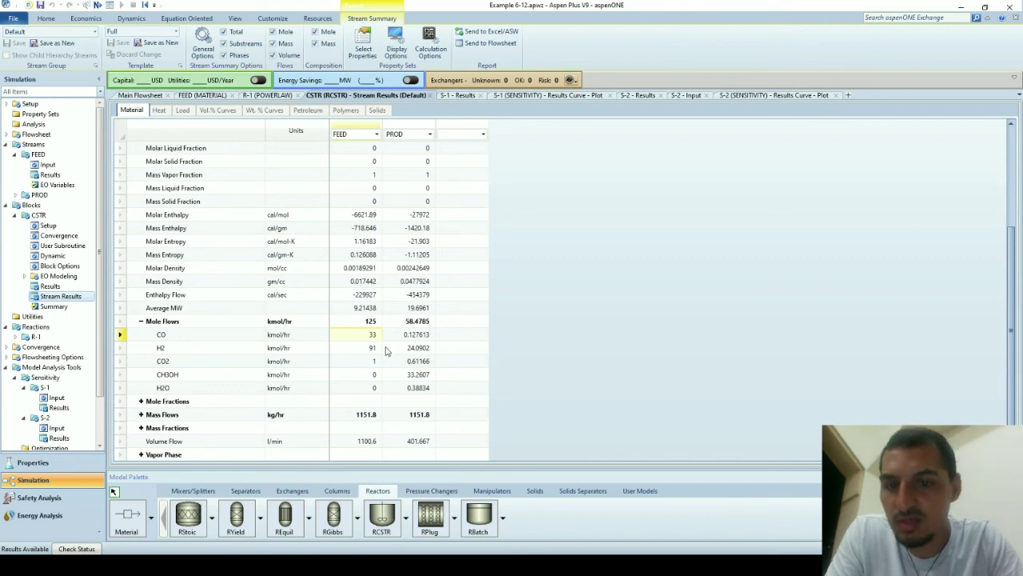
drag(374, 350, 411, 364)
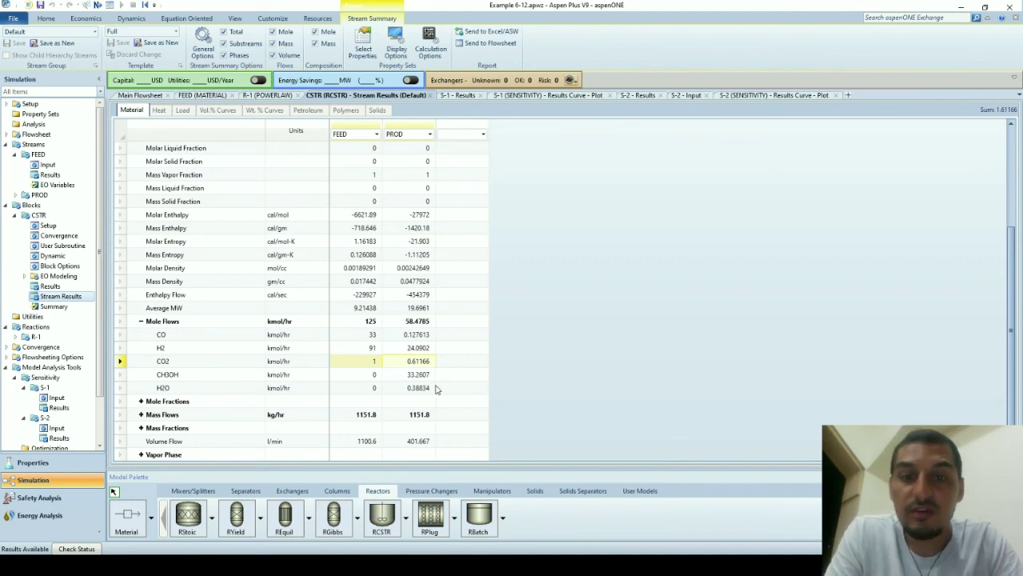
click(426, 389)
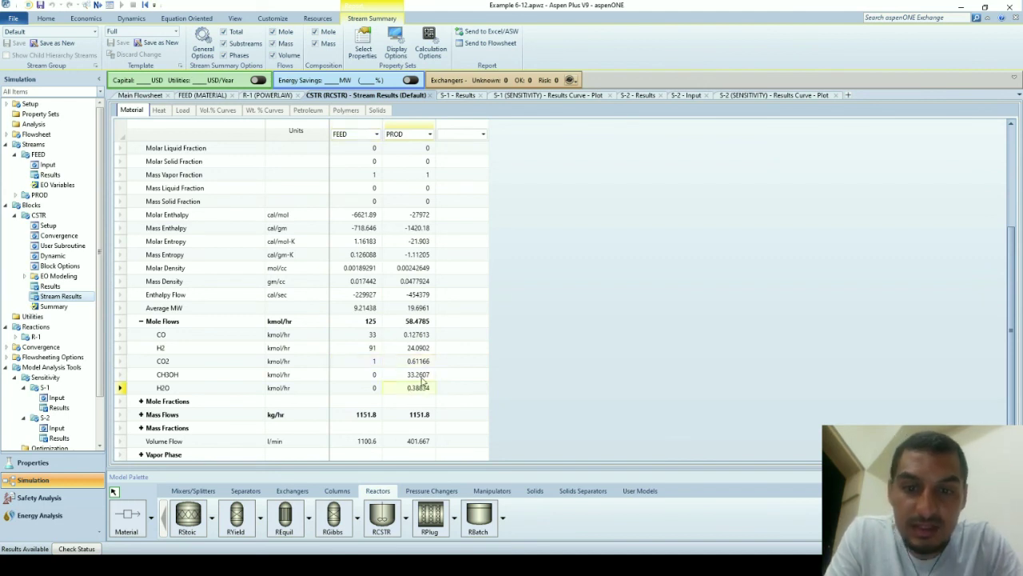
click(419, 378)
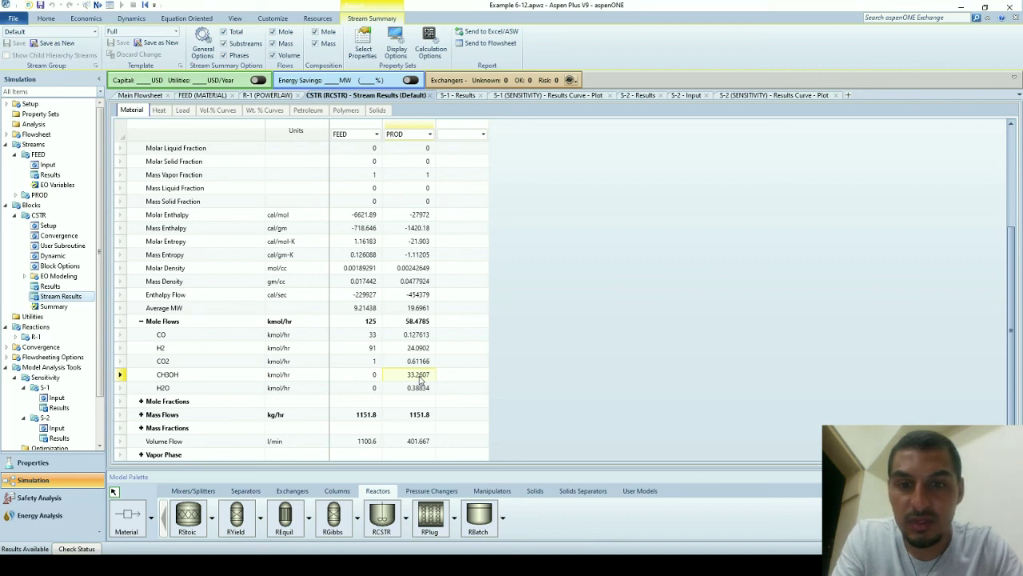
drag(369, 336, 368, 362)
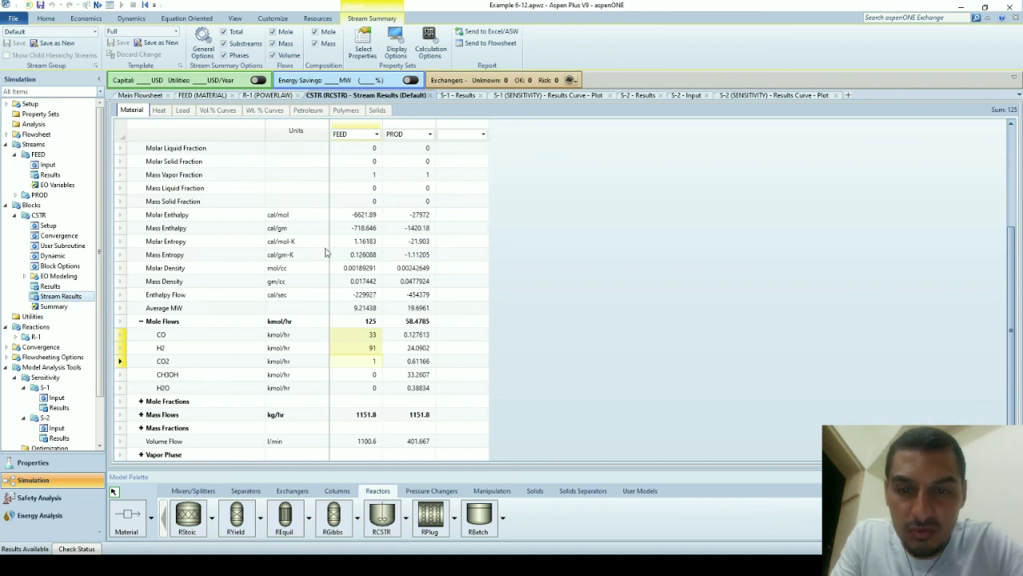
click(409, 375)
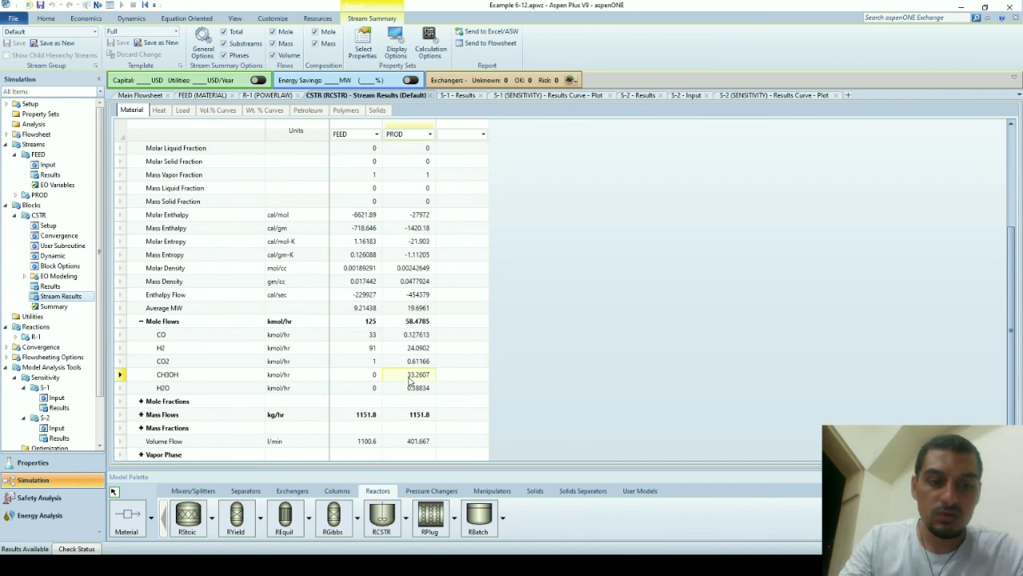
click(409, 379)
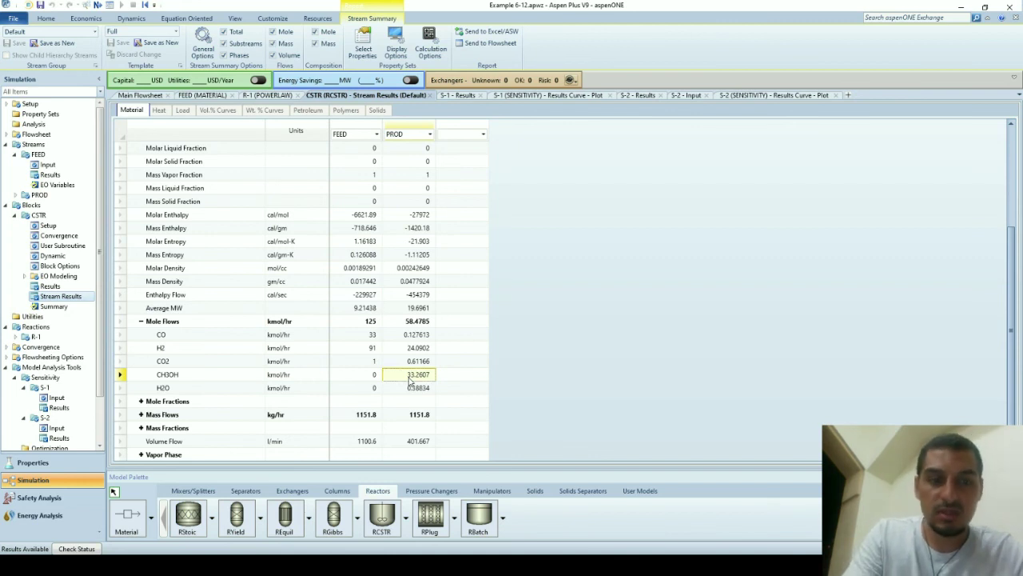